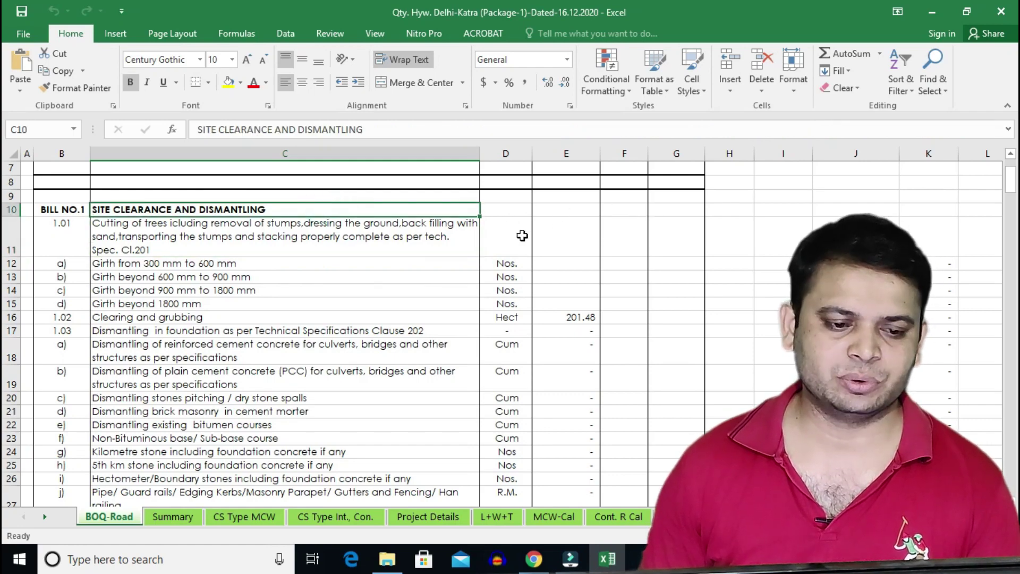
- Review the project title and the Bill of Quantities table header on the BOQ-Road sheet
scroll(352, 290, "up", 2)
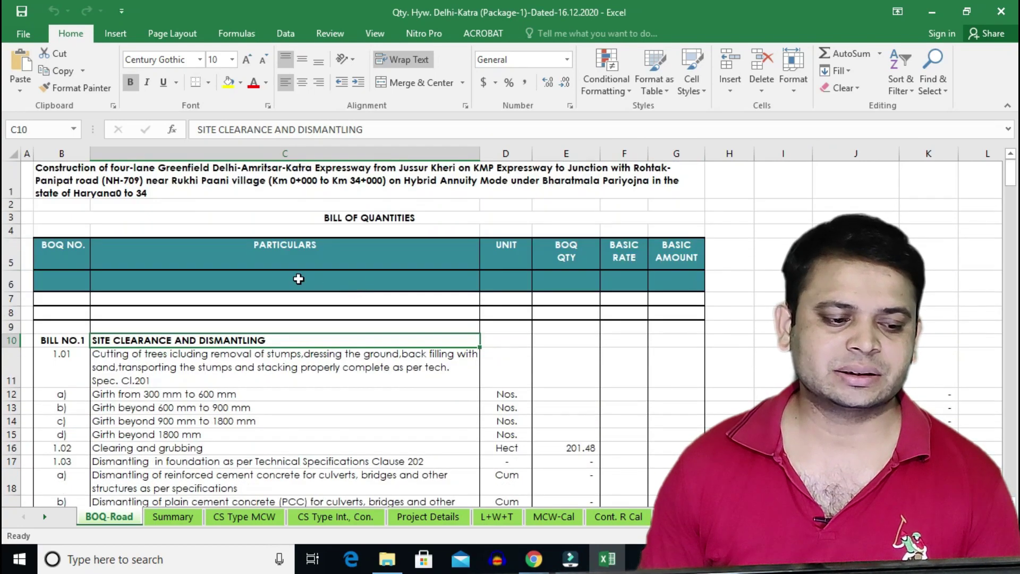
scroll(189, 279, "down", 1)
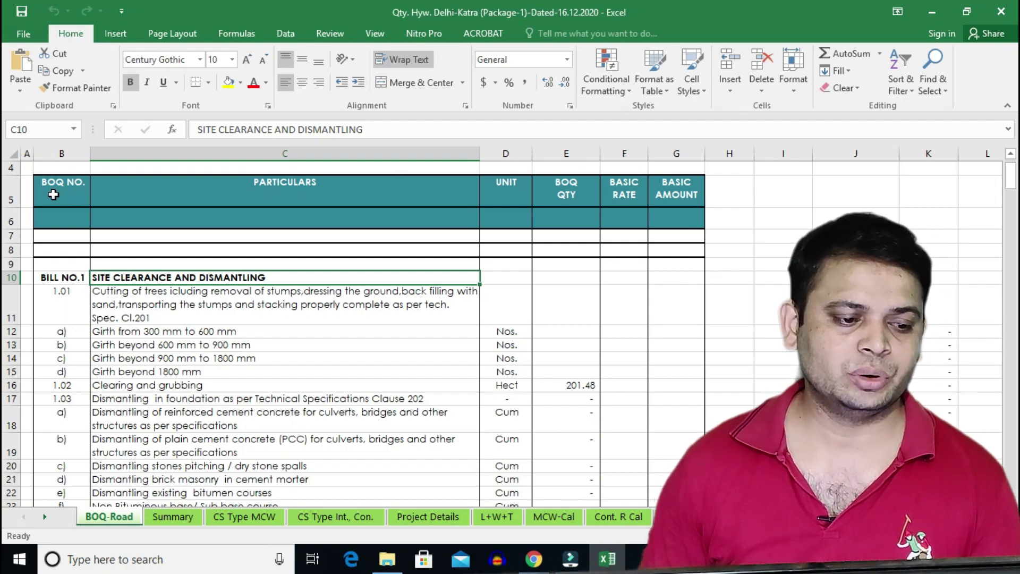
scroll(53, 194, "up", 2)
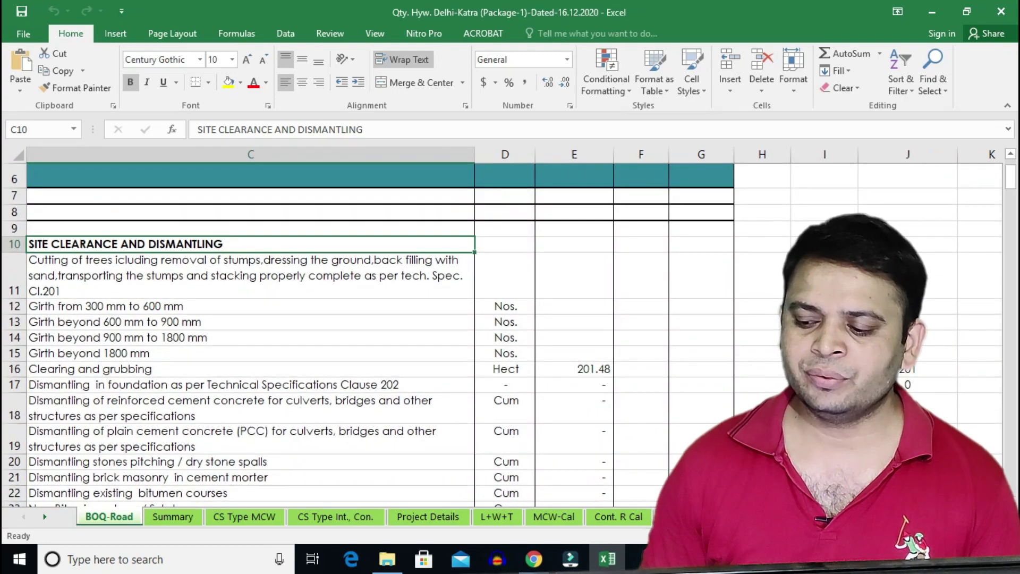
scroll(510, 335, "left", 2)
scroll(333, 364, "up", 2)
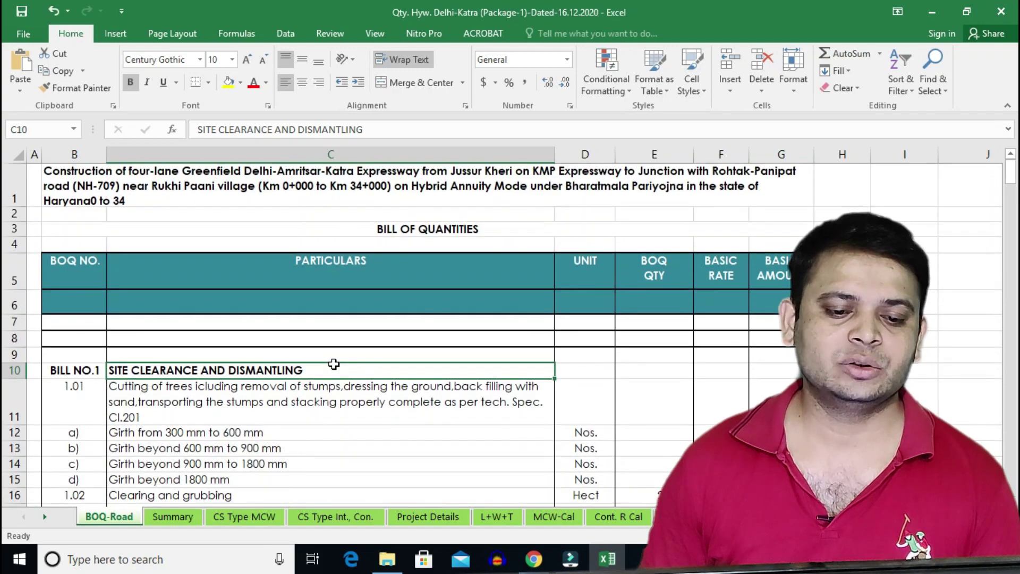
scroll(333, 364, "down", 1)
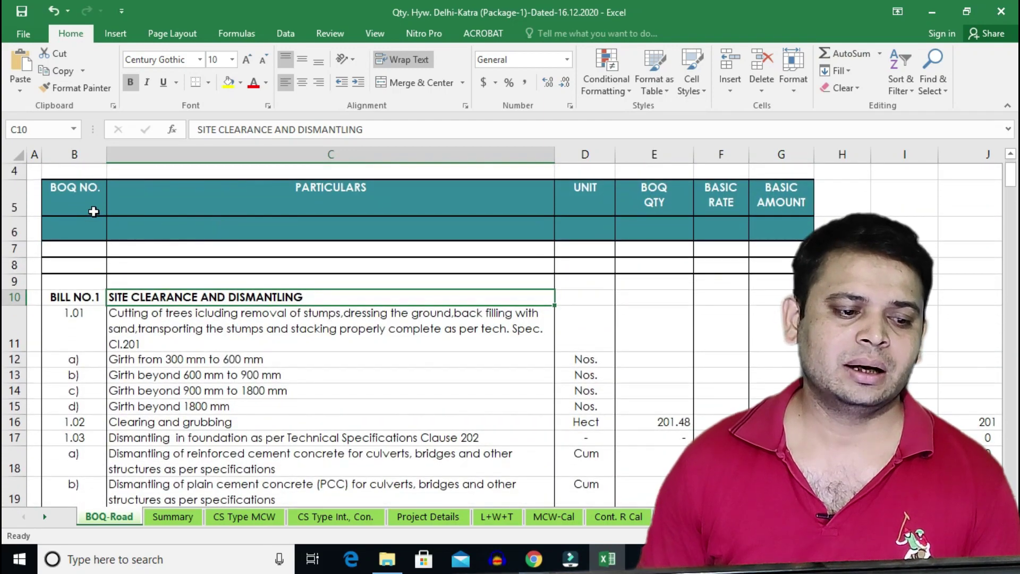
scroll(71, 199, "up", 1)
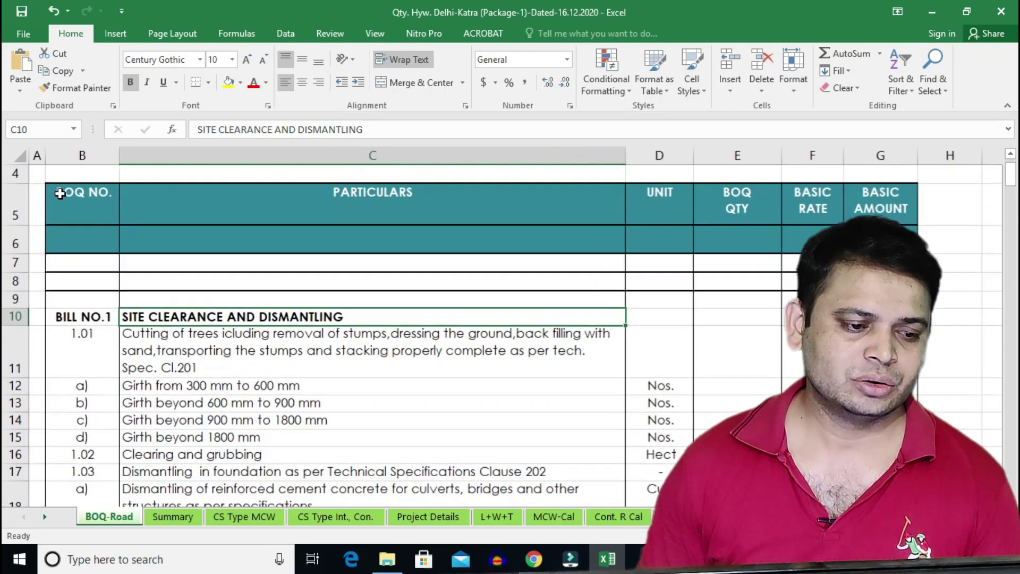
scroll(63, 201, "up", 1)
- Examine the table's column headings one by one, from BOQ No. and Particulars through Unit, BOQ Qty, Basic Rate and Basic Amount
left_click(84, 200)
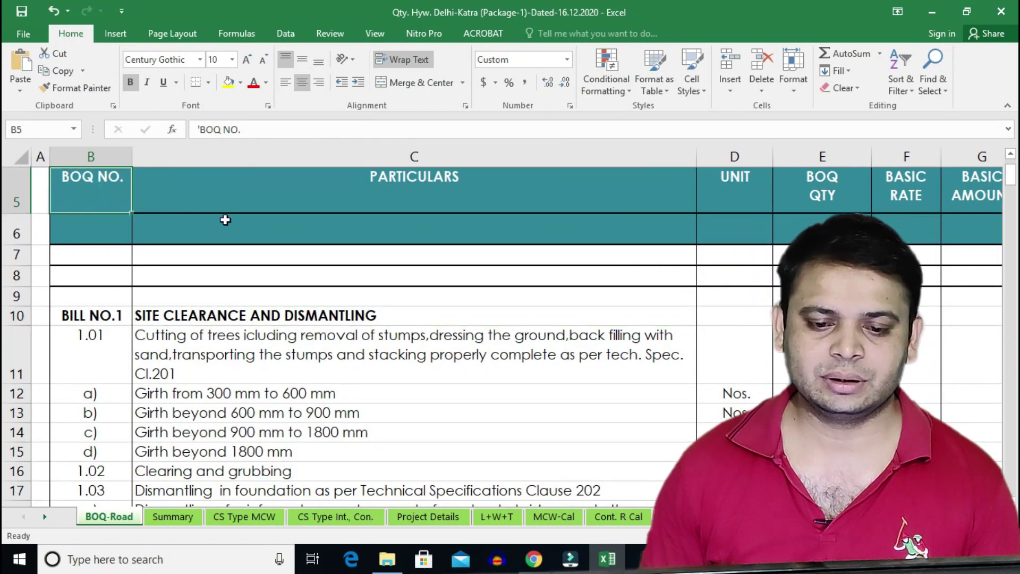
left_click(260, 193)
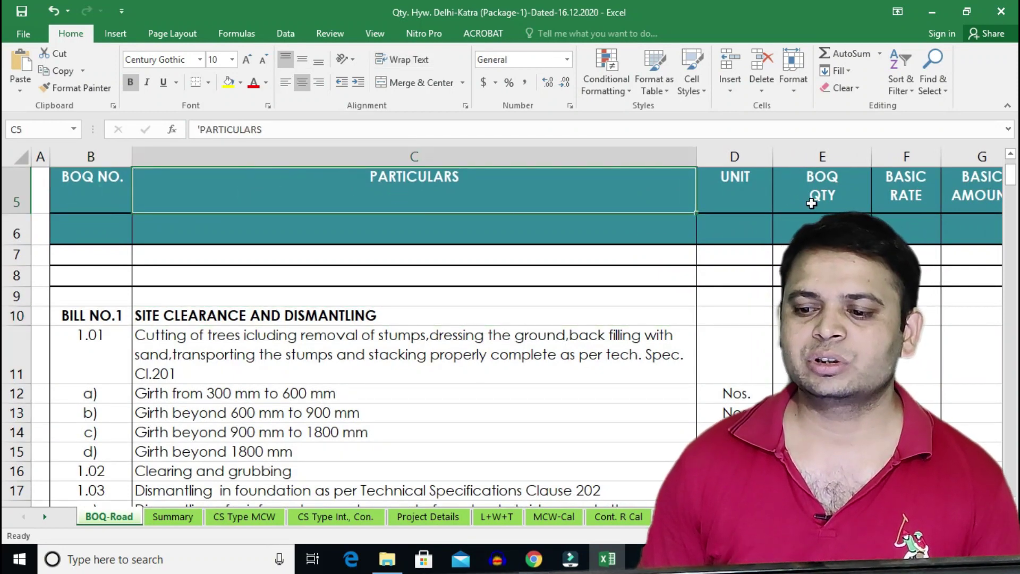
left_click(756, 200)
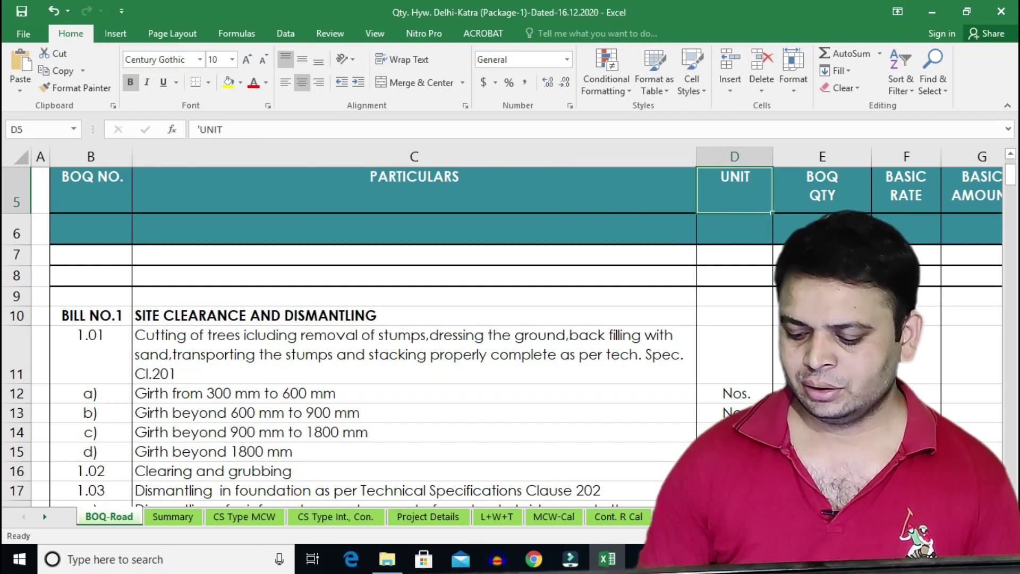
left_click(825, 195)
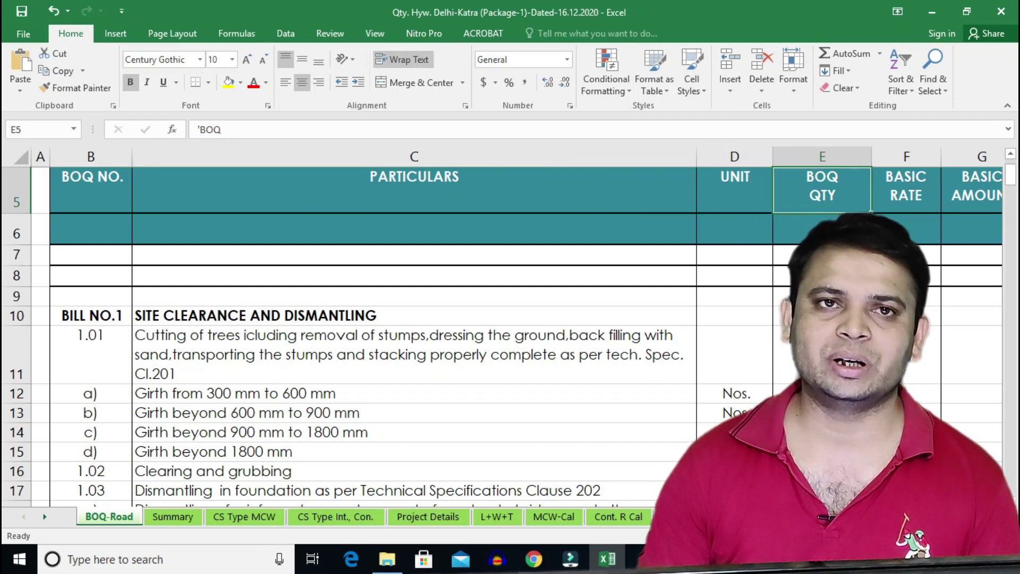
left_click(906, 197)
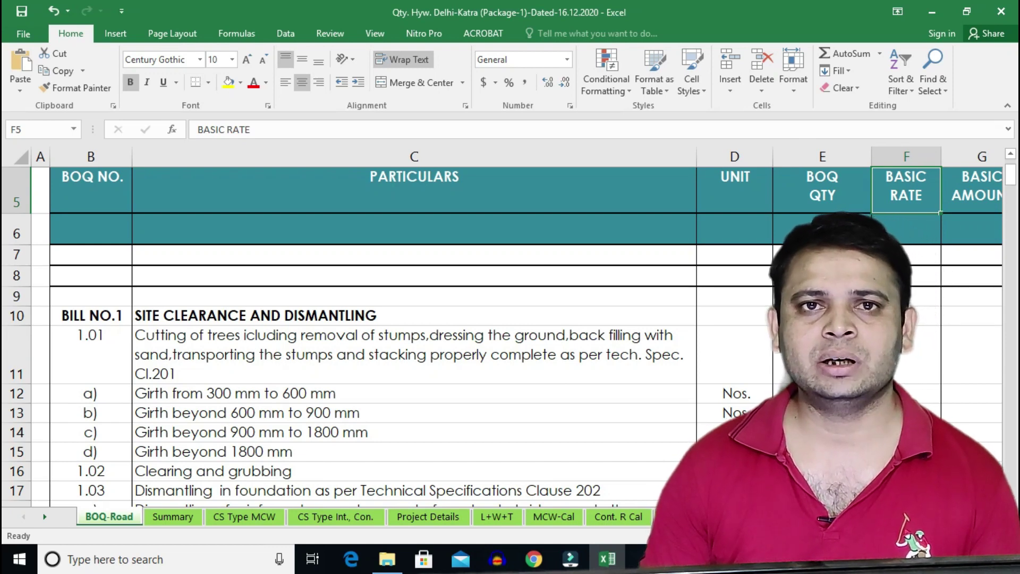
left_click(976, 195)
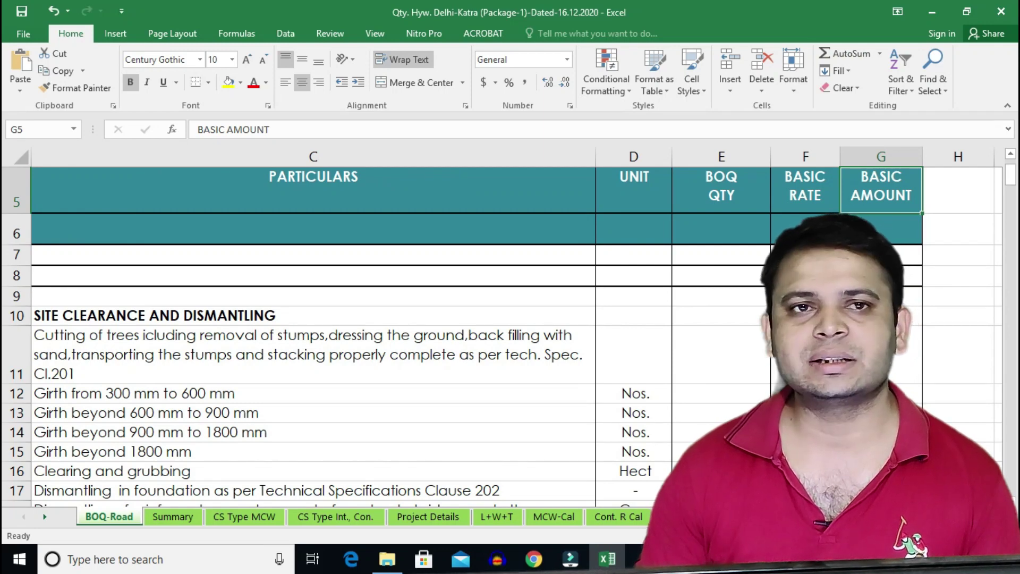
key("Left")
key("Left")
key("Left")
key("Left")
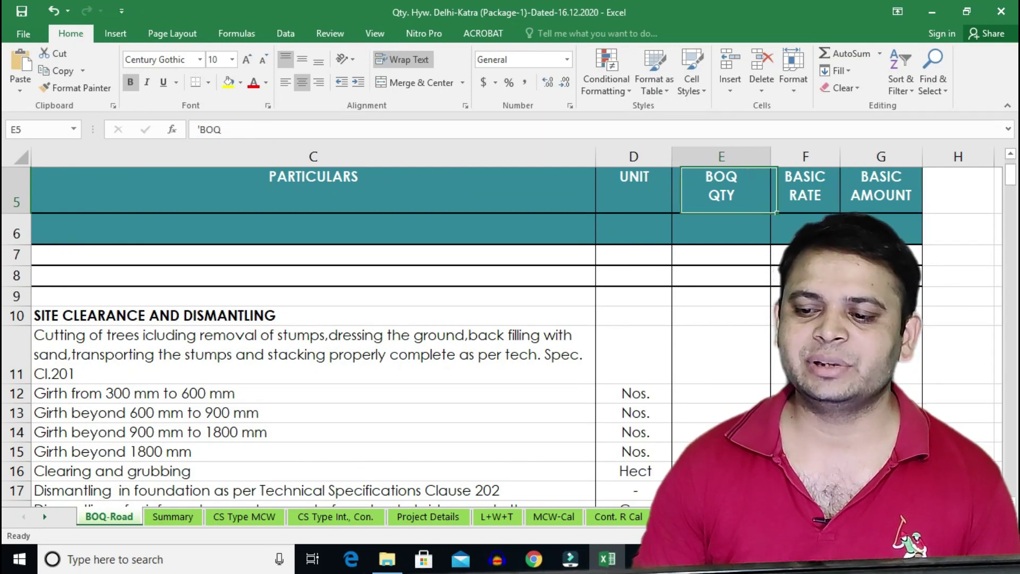
key("Left")
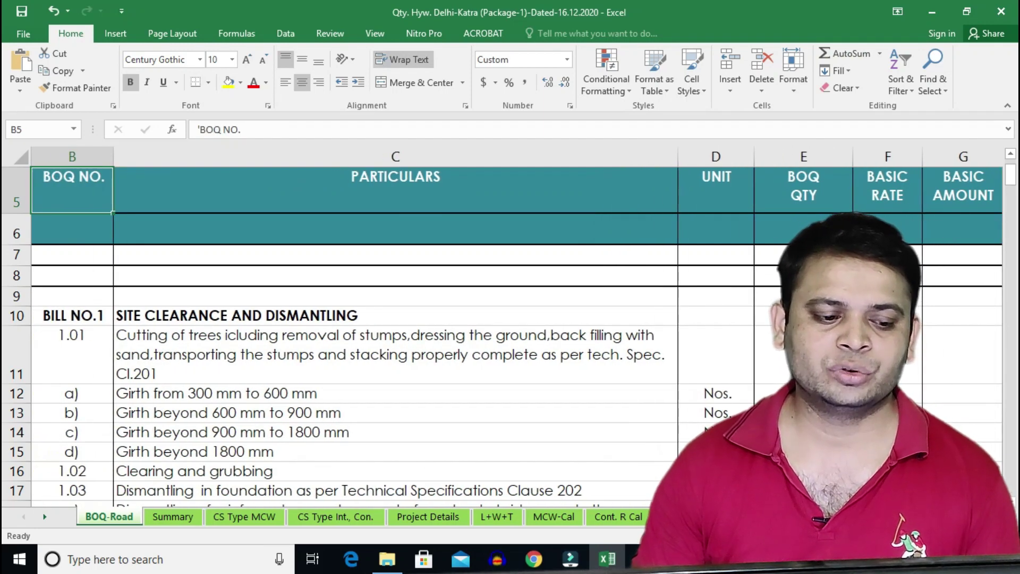
- Examine the Bill No.1 Site Clearance and Dismantling heading and its tree-cutting item 1.01, selecting the heading row's number and title
key("Down")
key("Down")
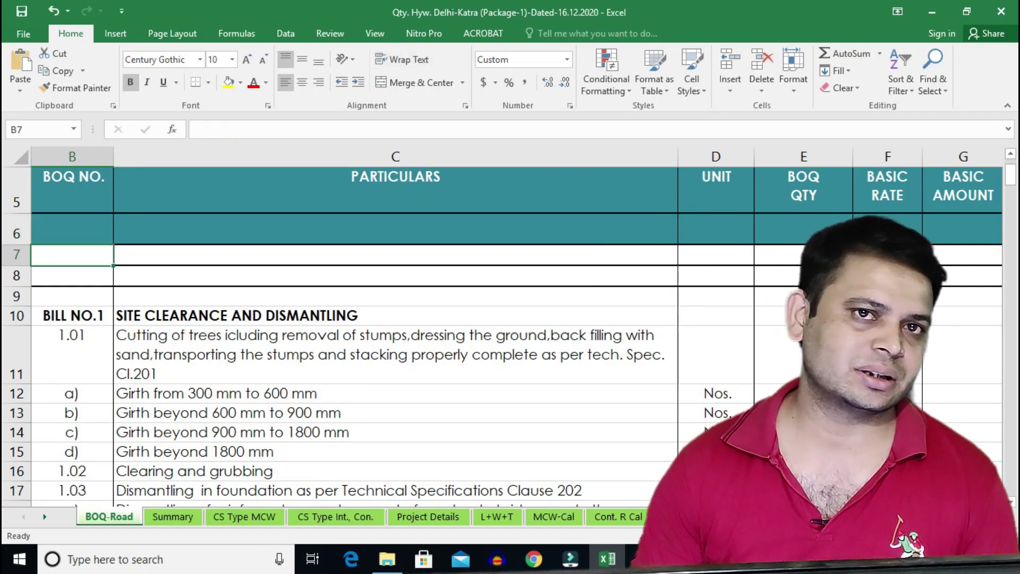
key("Down")
key("Down")
key("Down")
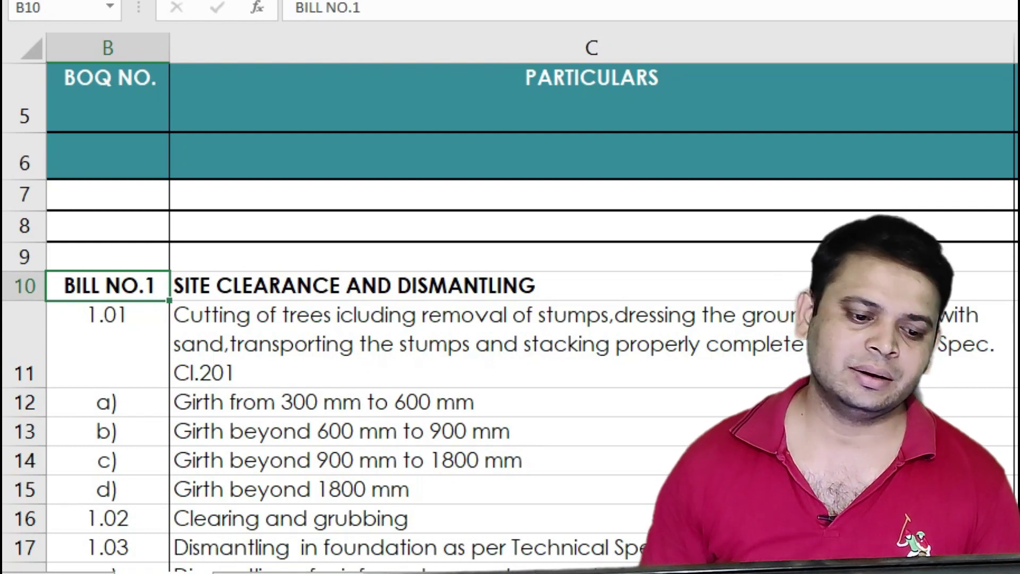
left_click(288, 323)
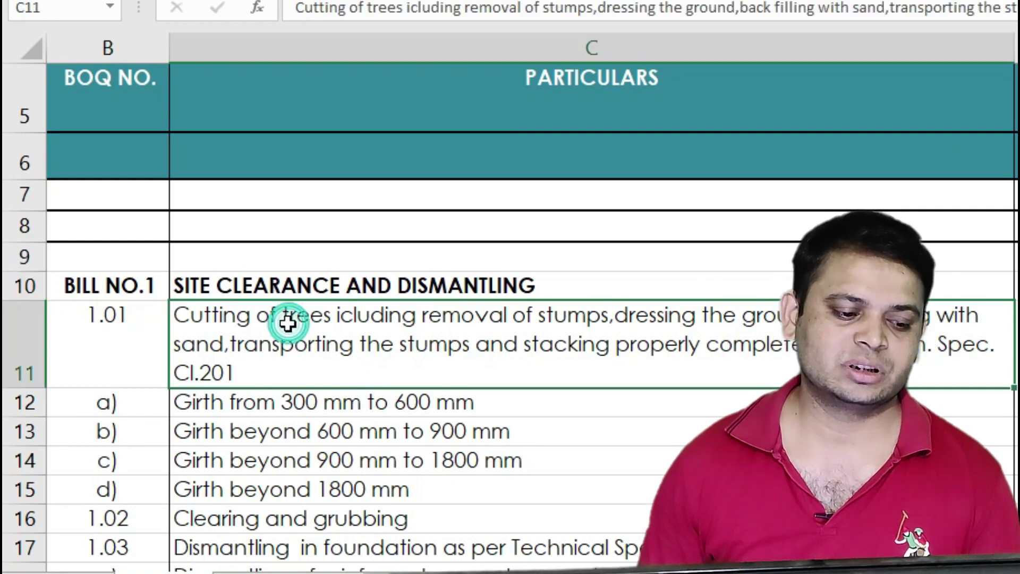
scroll(234, 359, "down", 1)
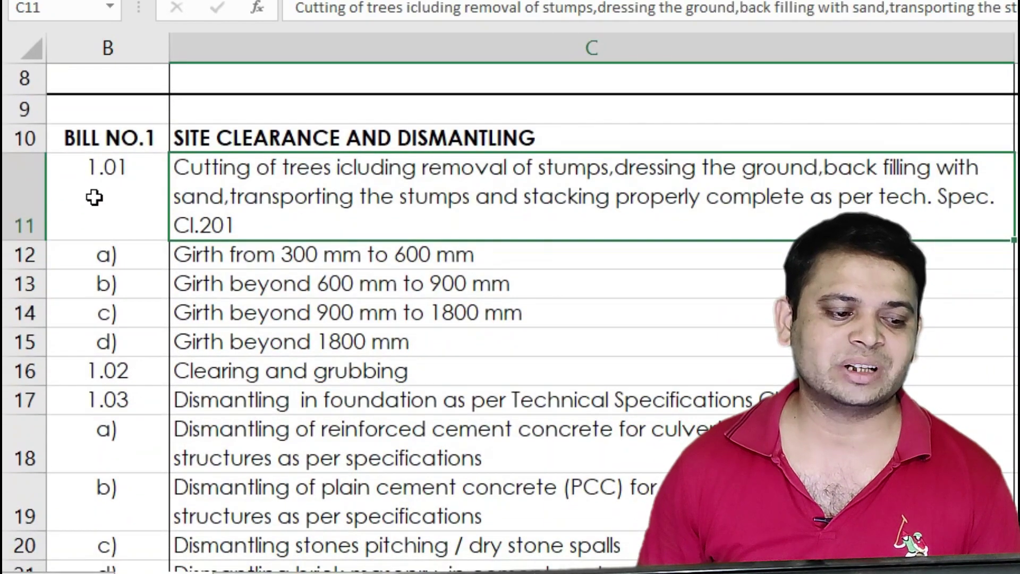
left_click(27, 137)
left_click_drag(124, 141, 435, 137)
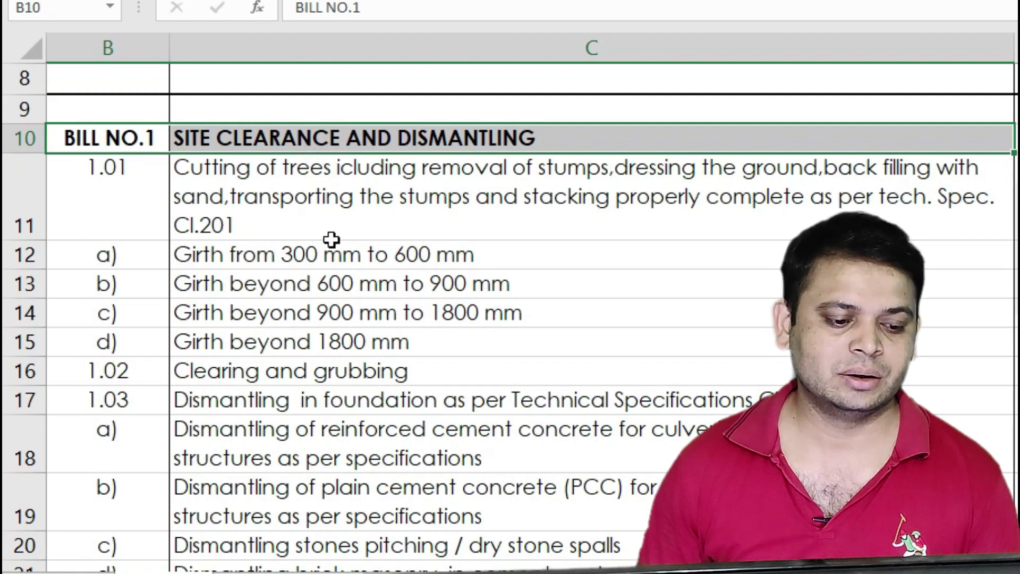
- Examine Bill No.2 Earth Work, selecting its heading and the item rows starting at 2.01
scroll(331, 240, "down", 6)
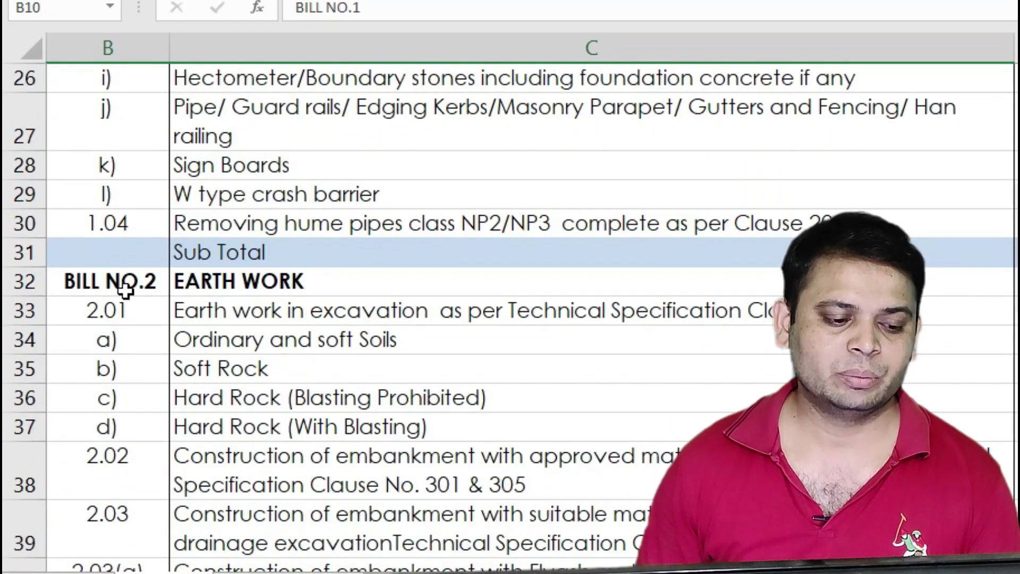
left_click_drag(125, 289, 346, 288)
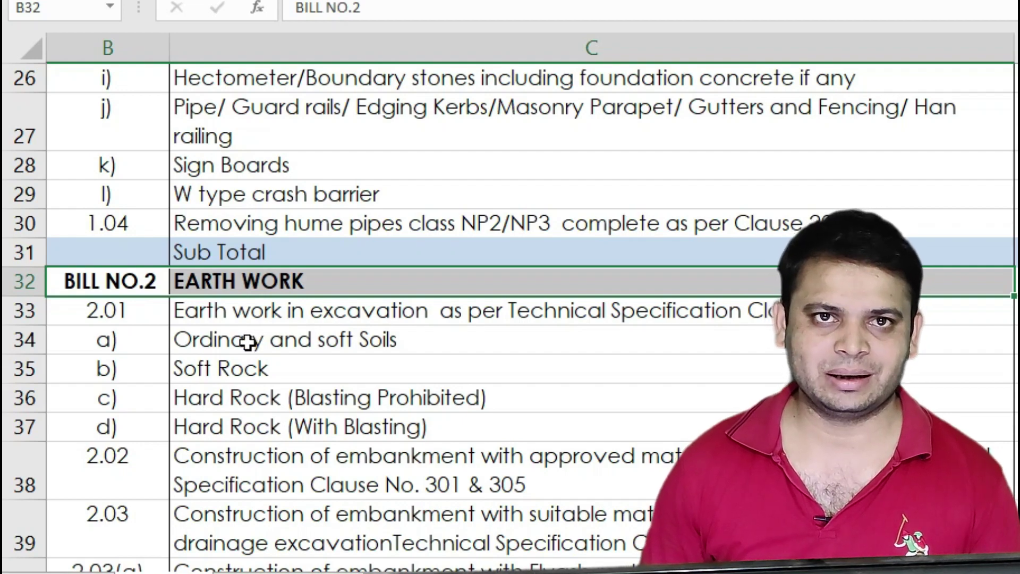
scroll(247, 343, "down", 1)
left_click_drag(154, 202, 586, 463)
- Examine Bill No.3 Granular Base Course and Subbase, selecting its heading and items 3.01 to 3.05
scroll(472, 404, "down", 5)
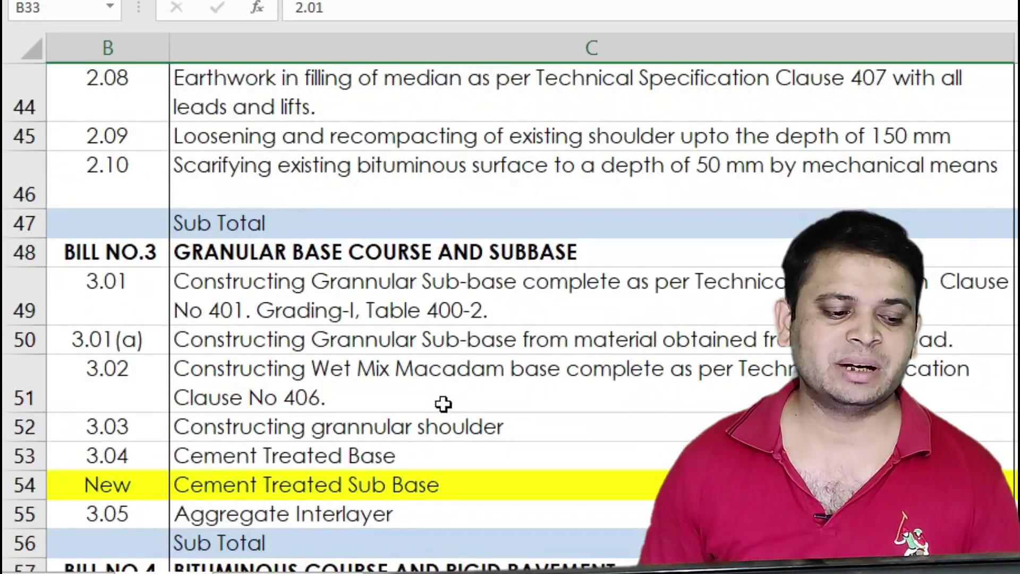
scroll(141, 251, "down", 1)
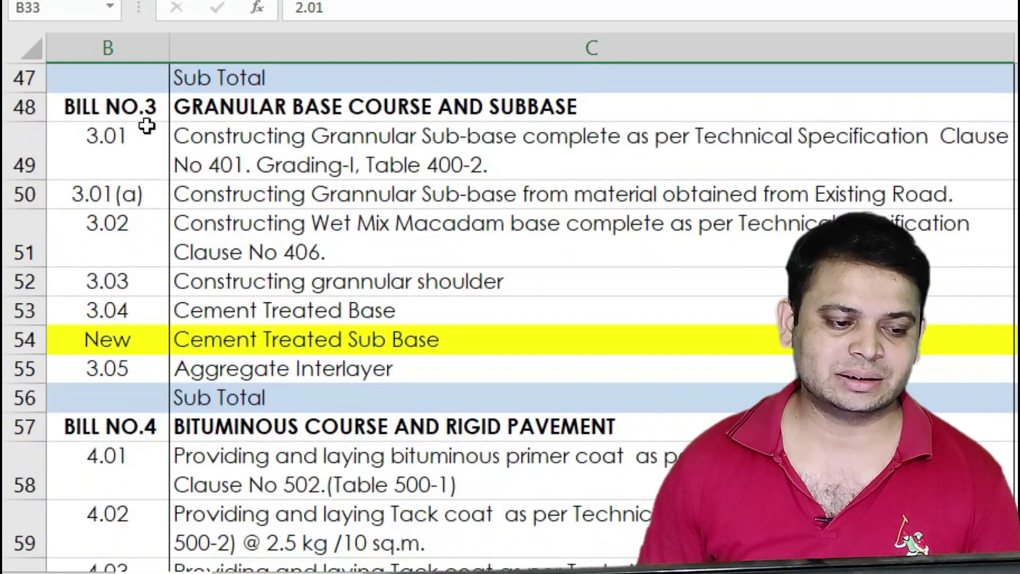
left_click(142, 115)
left_click_drag(179, 108, 282, 108)
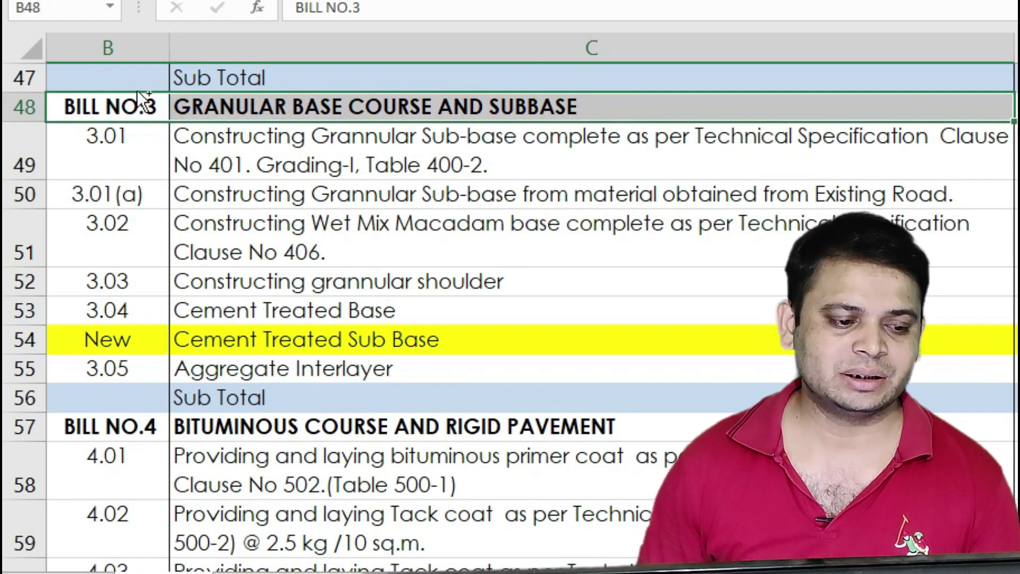
scroll(136, 93, "up", 1)
scroll(202, 200, "up", 2)
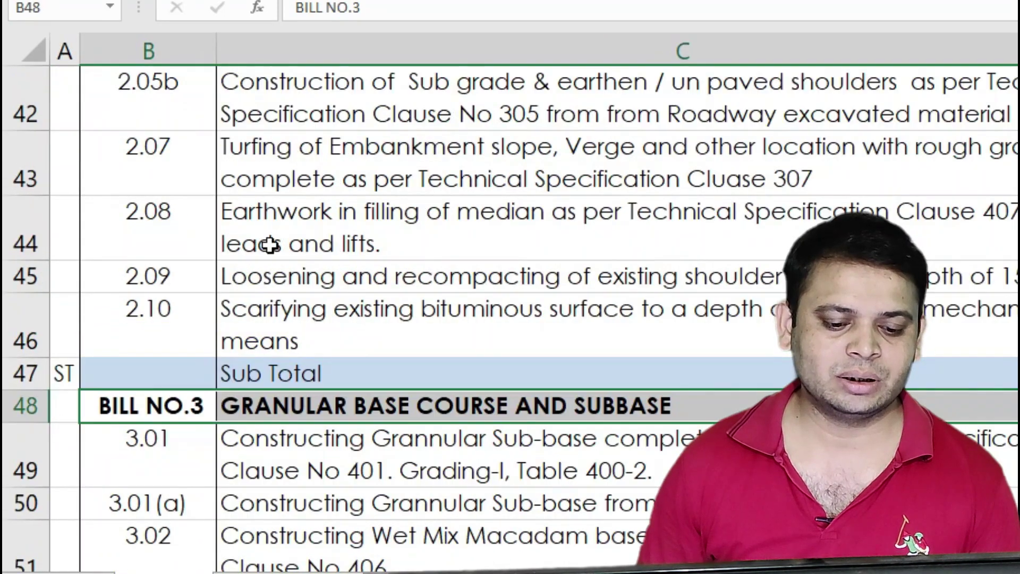
scroll(297, 274, "down", 1)
scroll(297, 274, "down", 2)
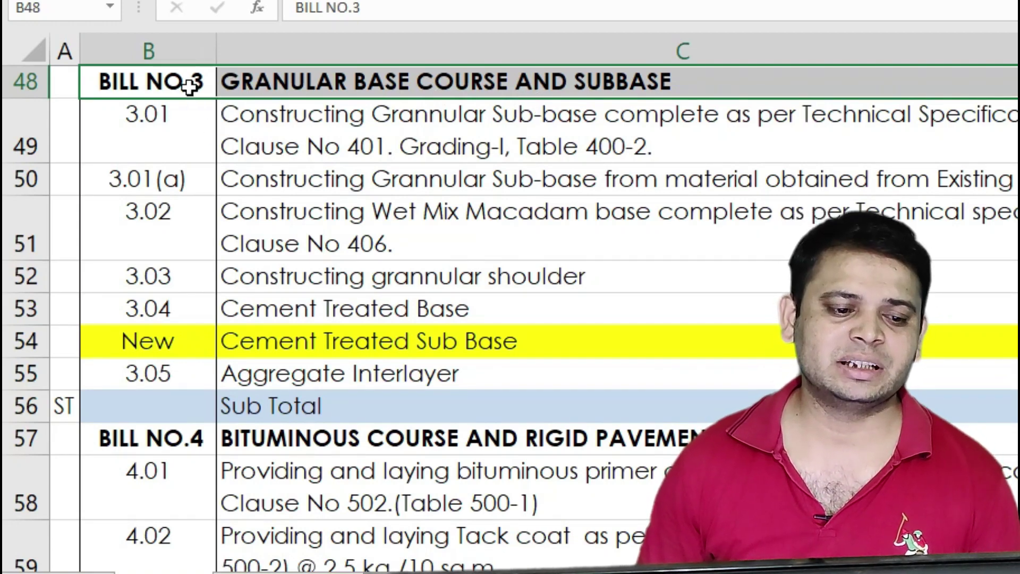
left_click(295, 87)
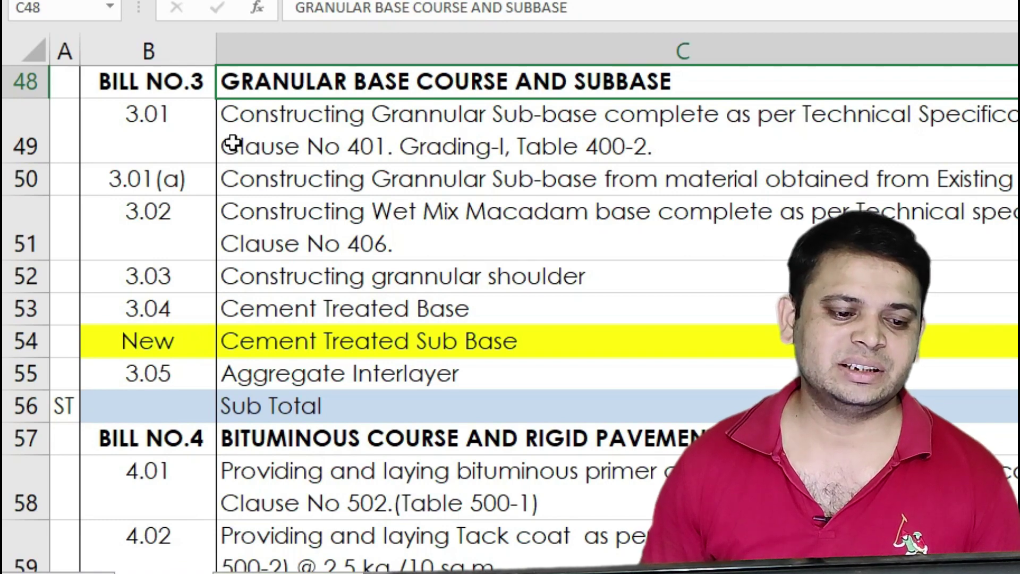
left_click_drag(207, 129, 445, 359)
- Examine Bill No.4 Bituminous Course and Rigid Pavement, selecting its heading and the descriptions of items 4.01 to 4.04
scroll(357, 332, "down", 1)
scroll(358, 331, "down", 1)
scroll(358, 330, "up", 1)
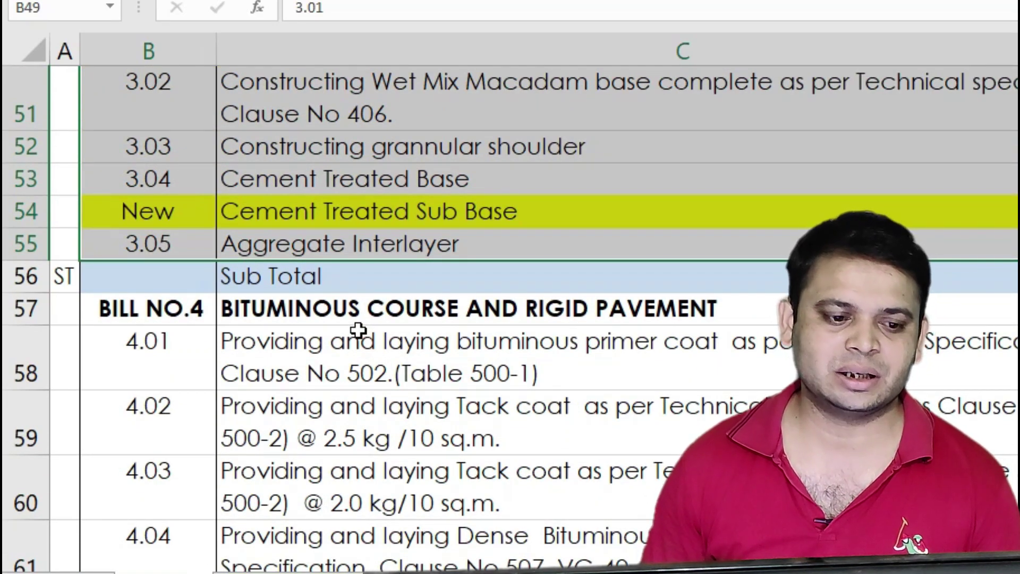
scroll(357, 330, "down", 2)
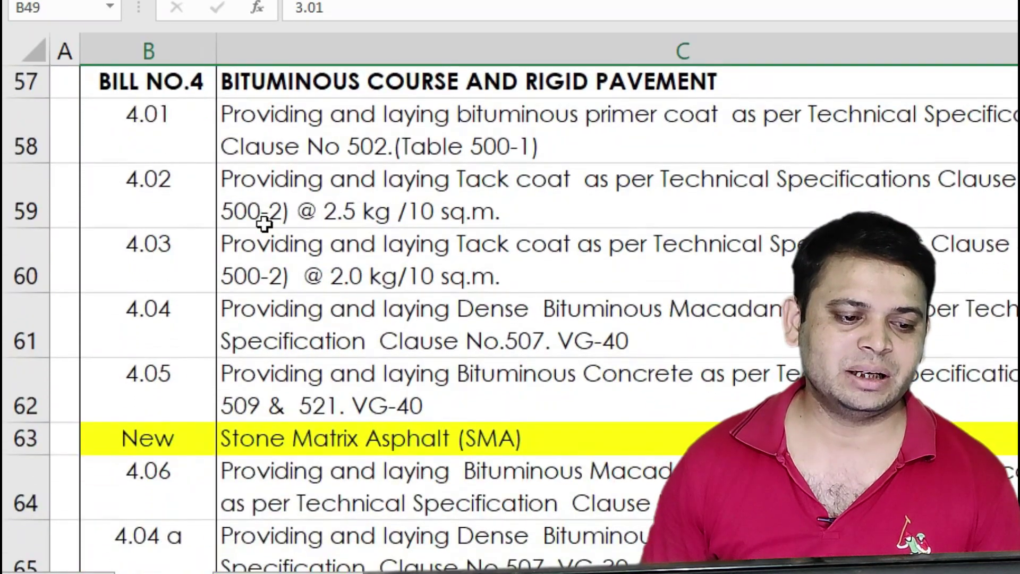
left_click_drag(198, 84, 383, 101)
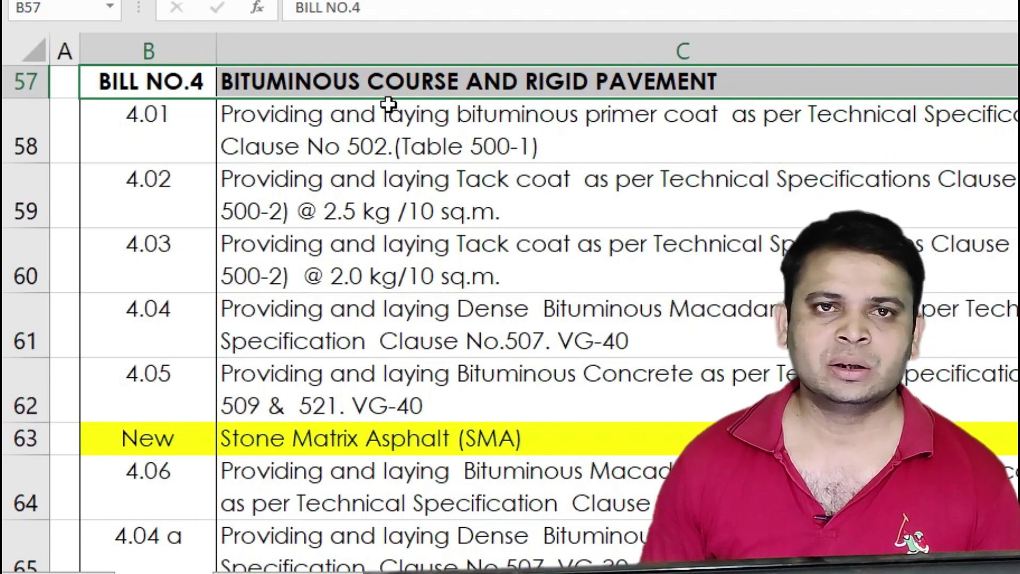
left_click_drag(391, 132, 463, 310)
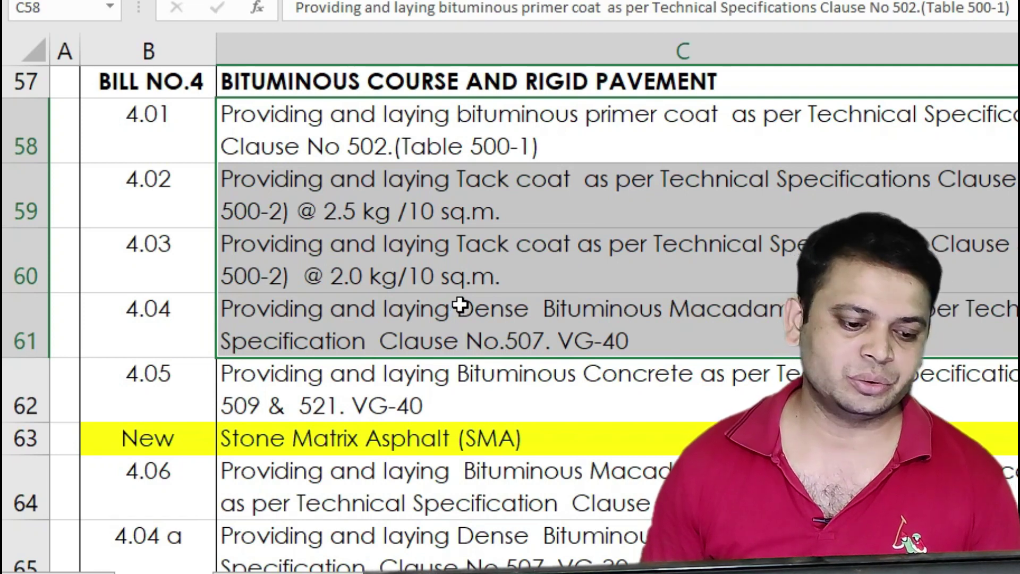
- Examine Bill No.8 Maintenance of Roads During Construction, selecting its heading, and check the items that precede it
scroll(460, 305, "down", 4)
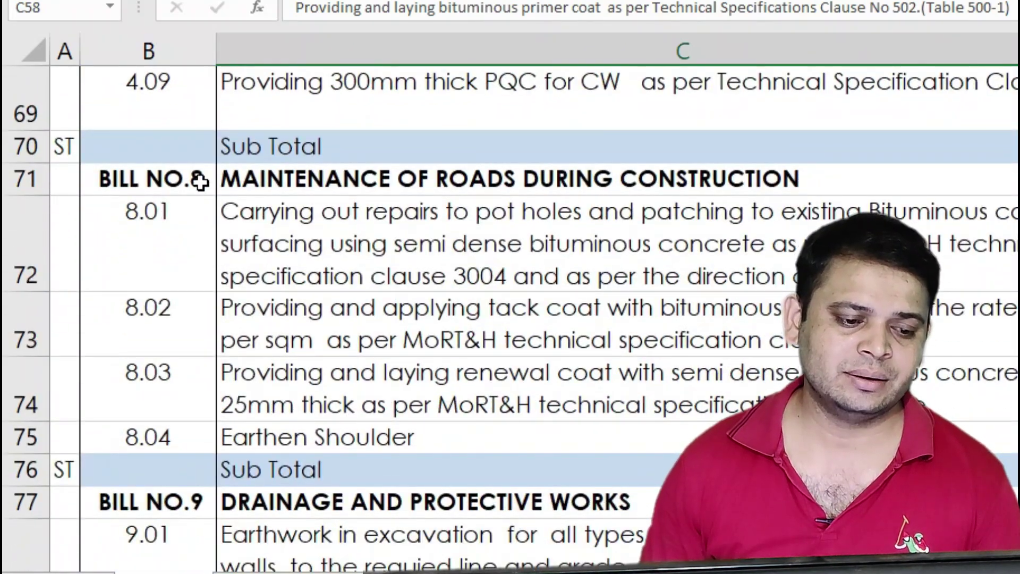
mouse_move(199, 182)
left_mouse_down()
mouse_move(342, 178)
mouse_move(505, 195)
left_mouse_up()
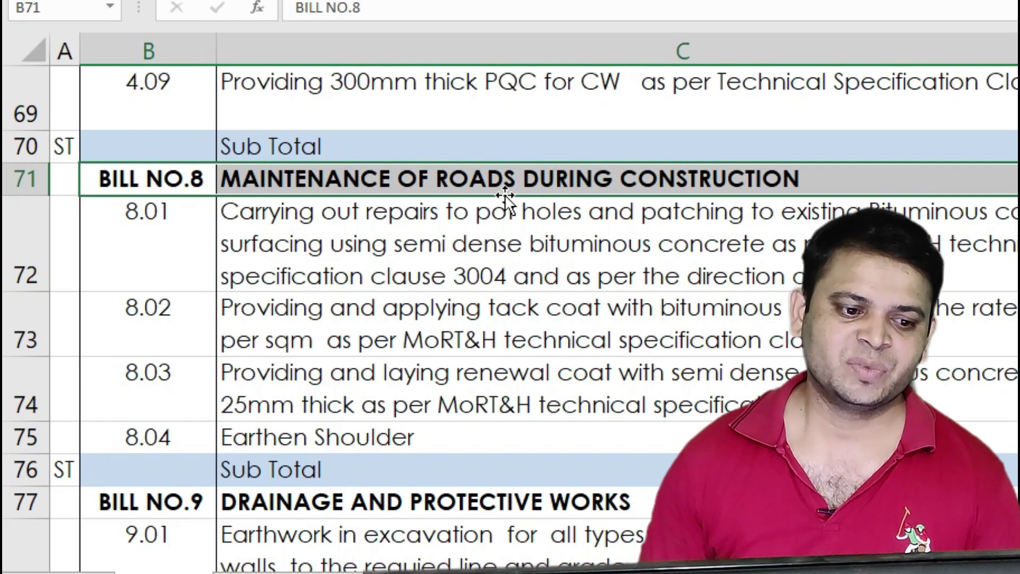
left_click_drag(186, 180, 557, 177)
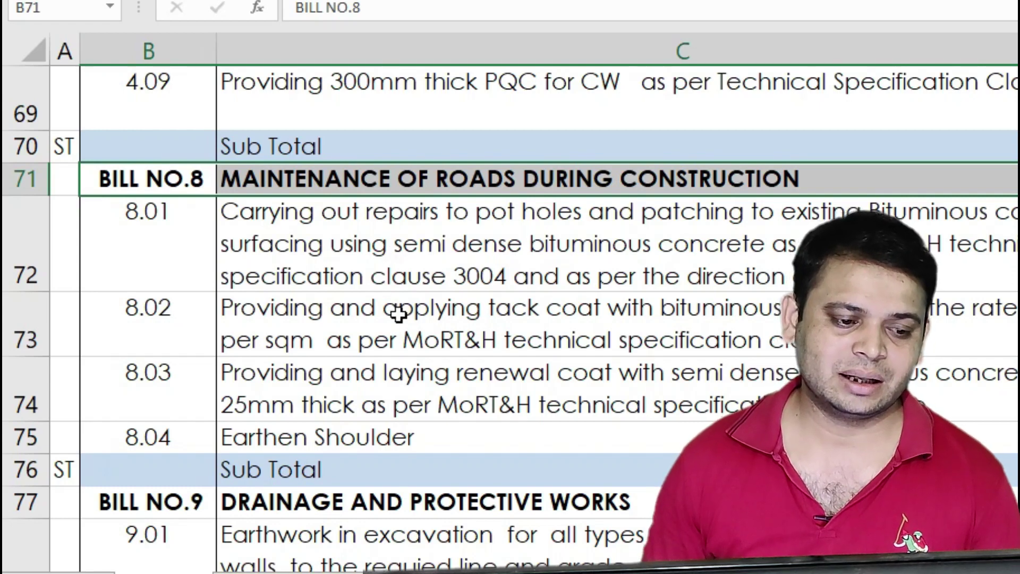
scroll(399, 316, "up", 1)
scroll(178, 353, "up", 2)
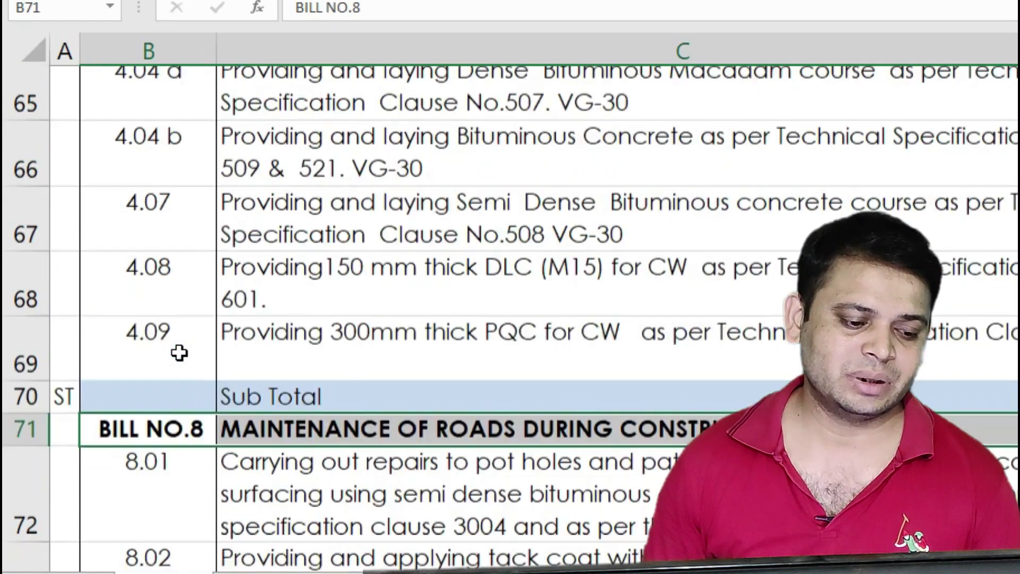
- Examine items 8.01 to 8.04 of Bill No.8 and select the title Maintenance of Roads During Construction
scroll(170, 318, "down", 2)
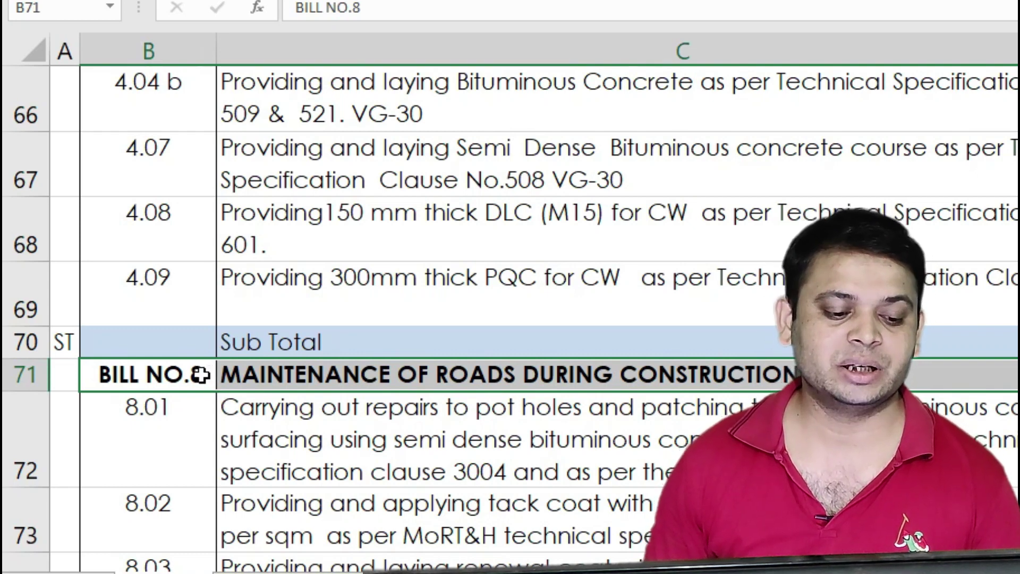
scroll(356, 385, "down", 1)
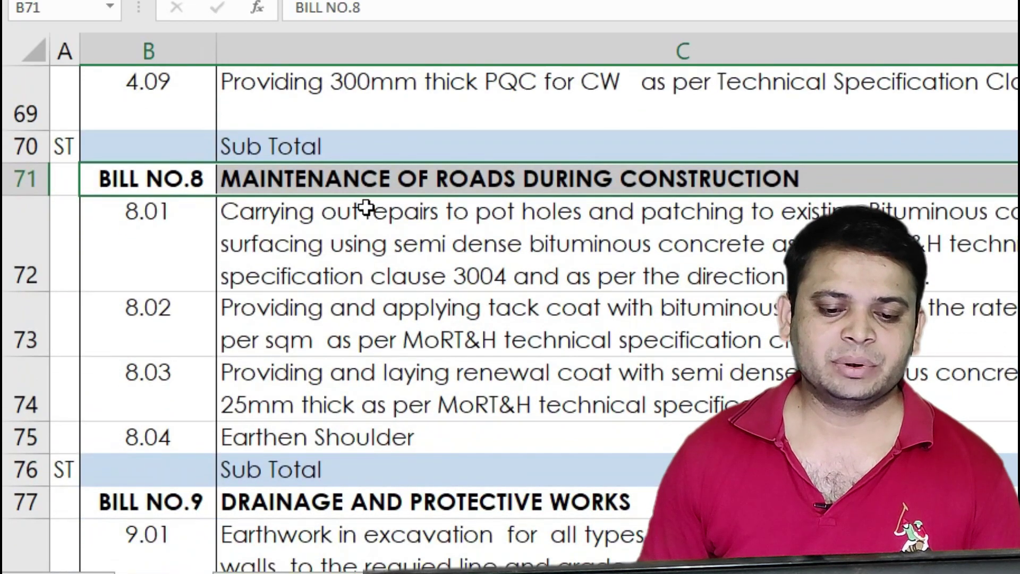
left_click(554, 178)
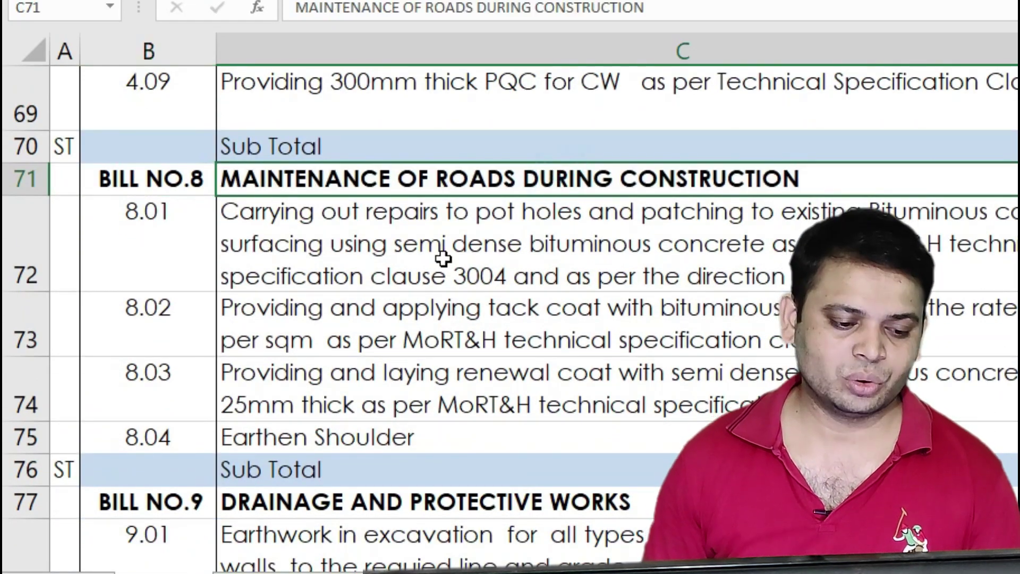
- Examine Bill No.9 Drainage and Protective Works, selecting its heading and the item descriptions from 9.01, and read on through item 9.24
scroll(442, 258, "down", 2)
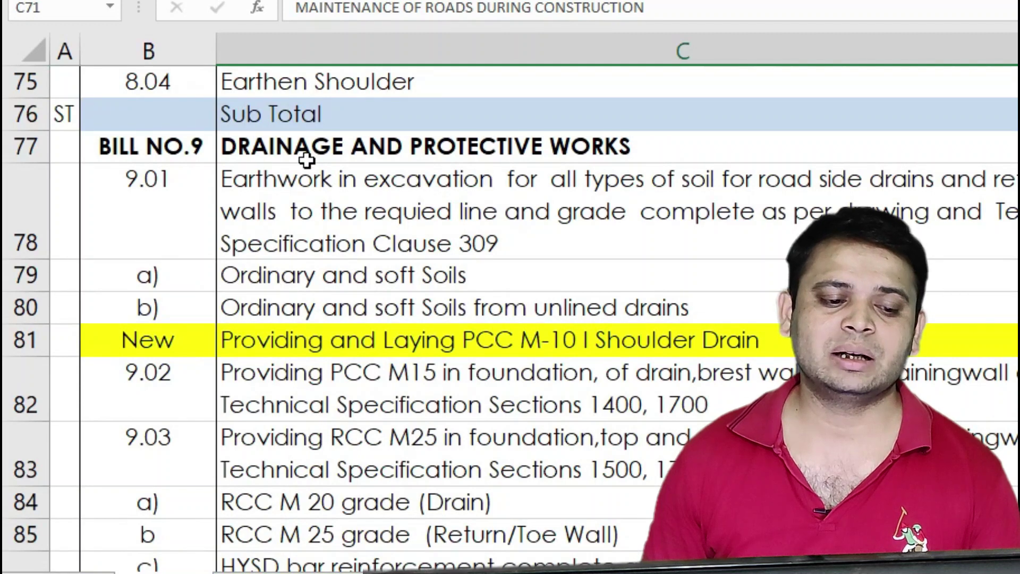
left_click(295, 148)
left_click_drag(198, 154, 418, 155)
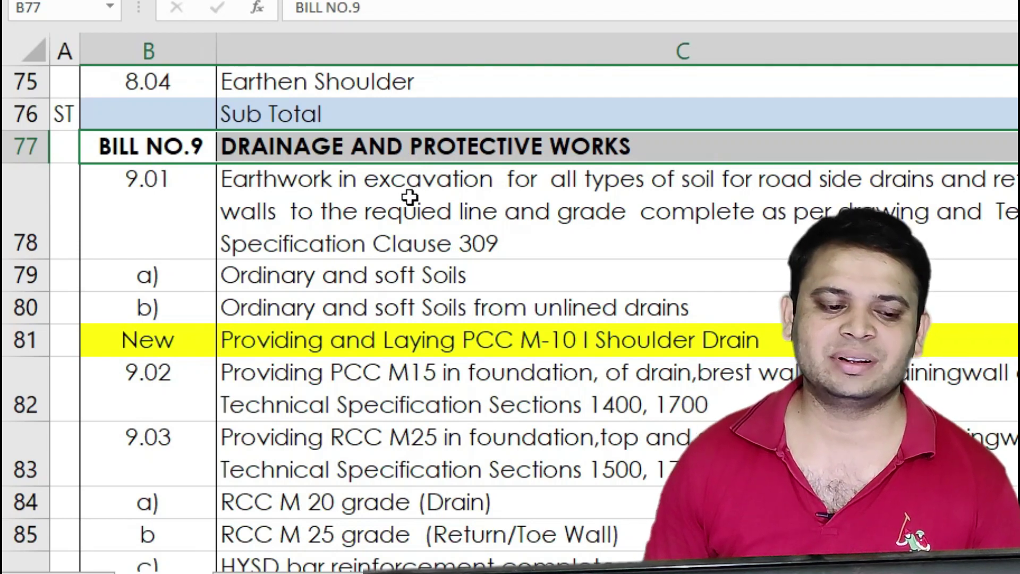
left_click_drag(202, 149, 366, 151)
left_click_drag(431, 212, 412, 474)
scroll(407, 449, "down", 4)
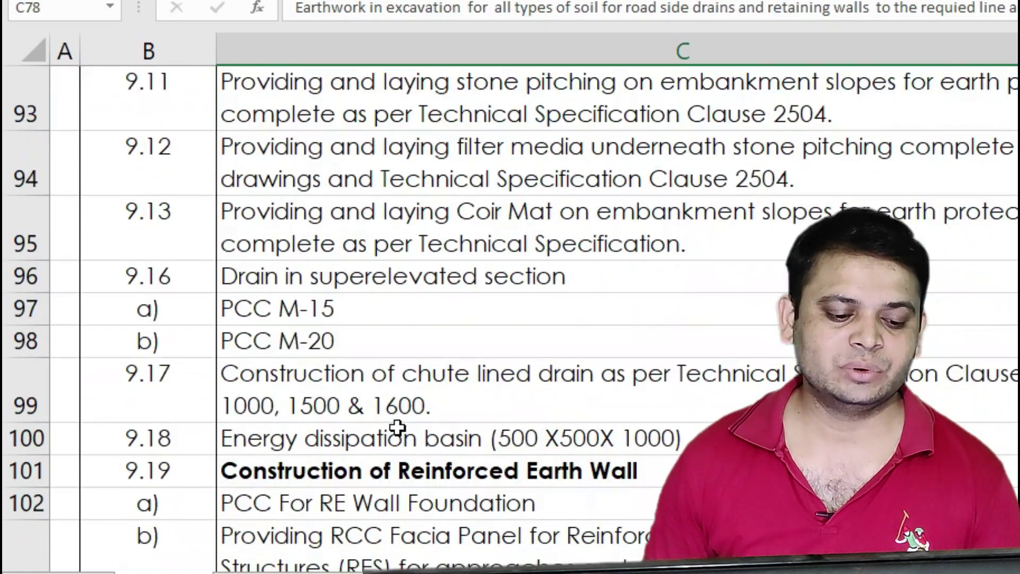
scroll(397, 428, "down", 3)
scroll(393, 422, "down", 3)
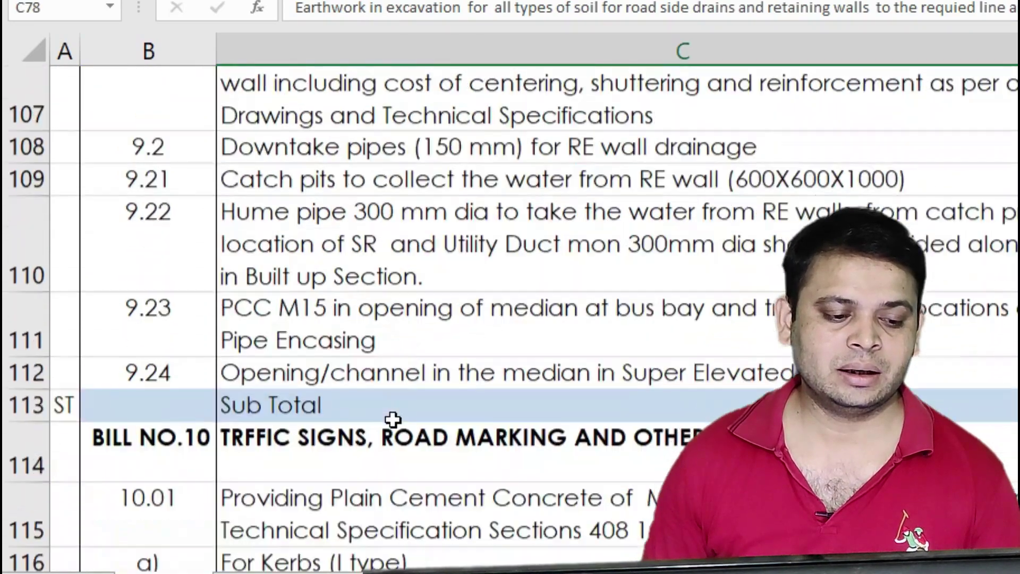
- Examine Bill No.10 on traffic signs, road marking and appurtenances, selecting its heading and the descriptions from item 10.01, and review the remaining items
left_click_drag(200, 222, 441, 234)
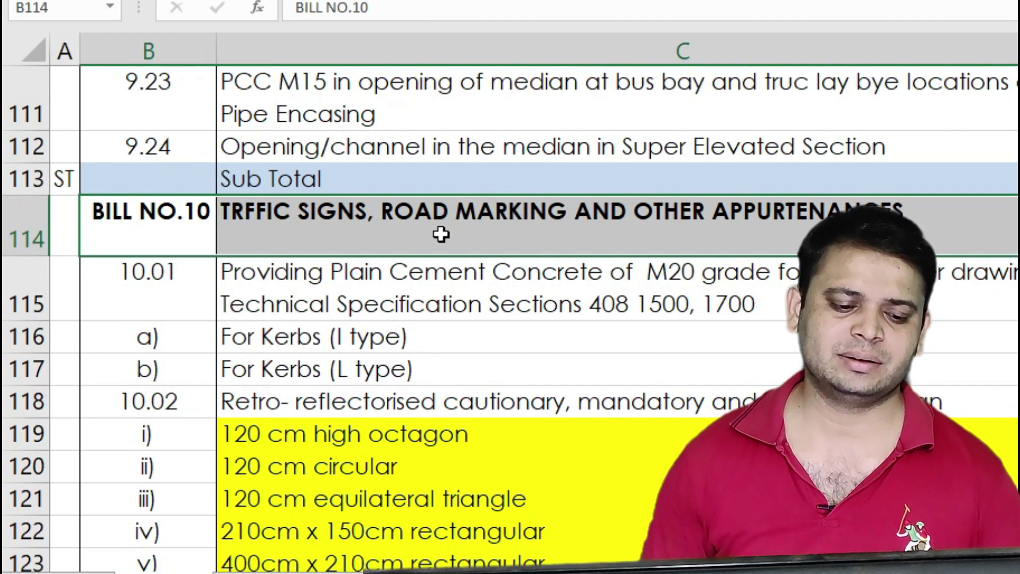
left_click(458, 338)
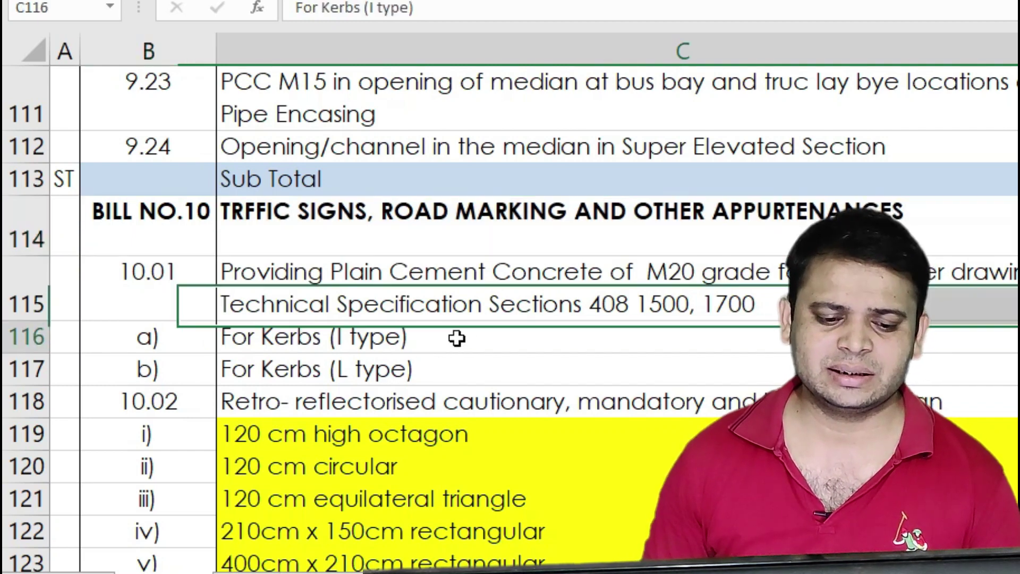
left_click_drag(503, 311, 518, 514)
scroll(518, 514, "down", 7)
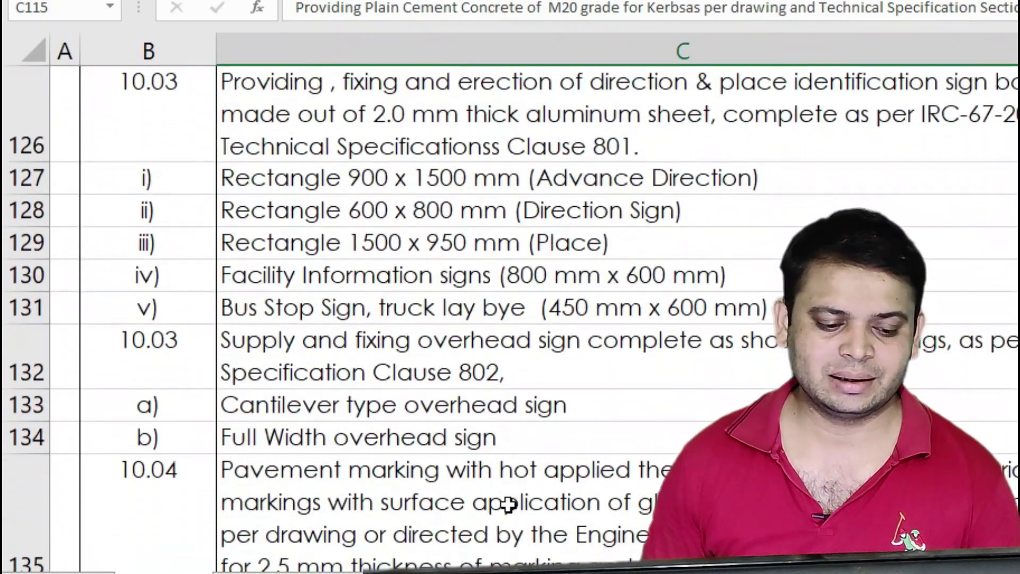
scroll(508, 503, "down", 5)
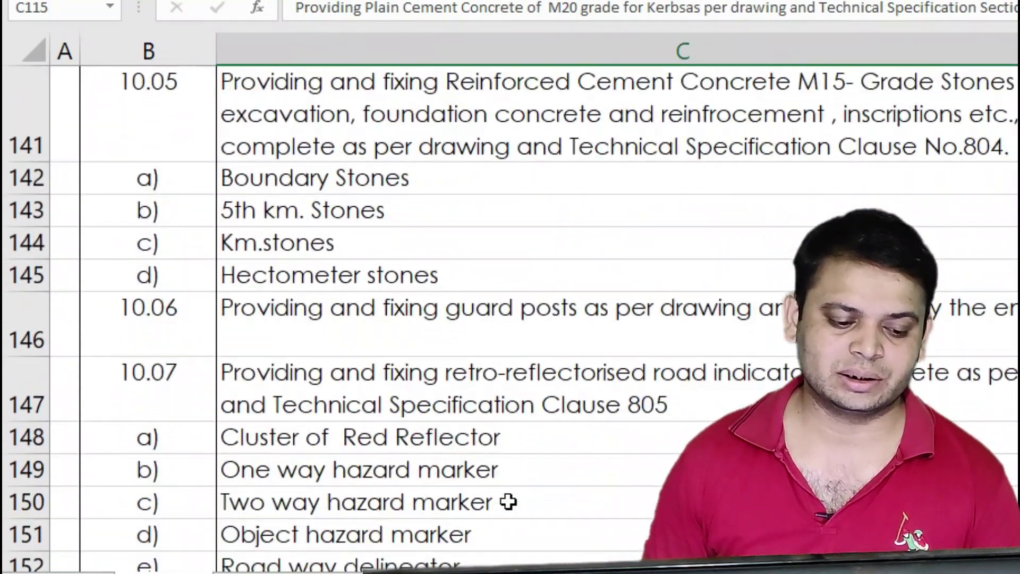
scroll(509, 500, "down", 6)
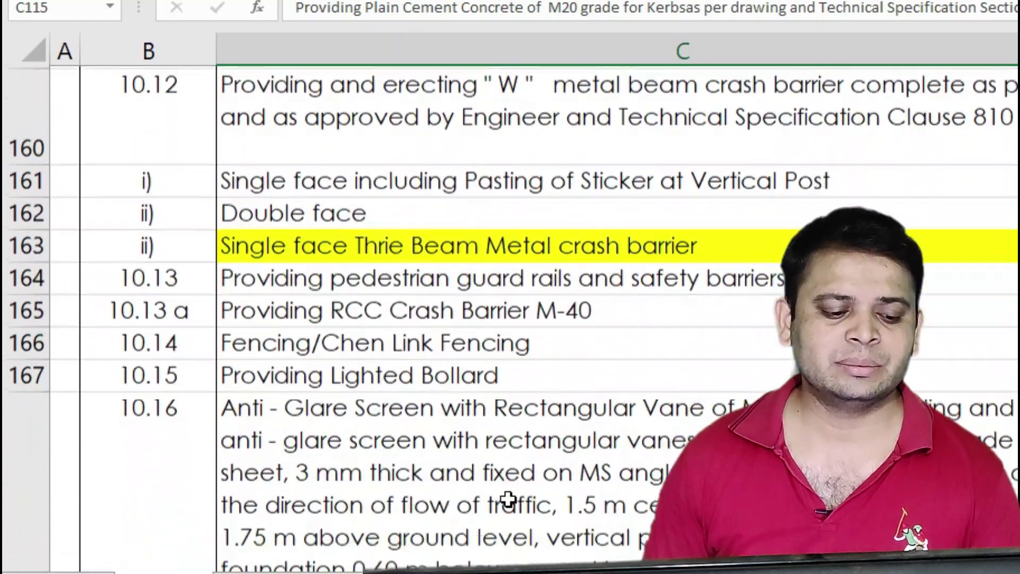
- Examine Bill No.11 Toll Plaza and HTMS, selecting its heading with items 11.01 to 11.05, and review the items that follow
scroll(506, 500, "down", 2)
left_click(313, 102)
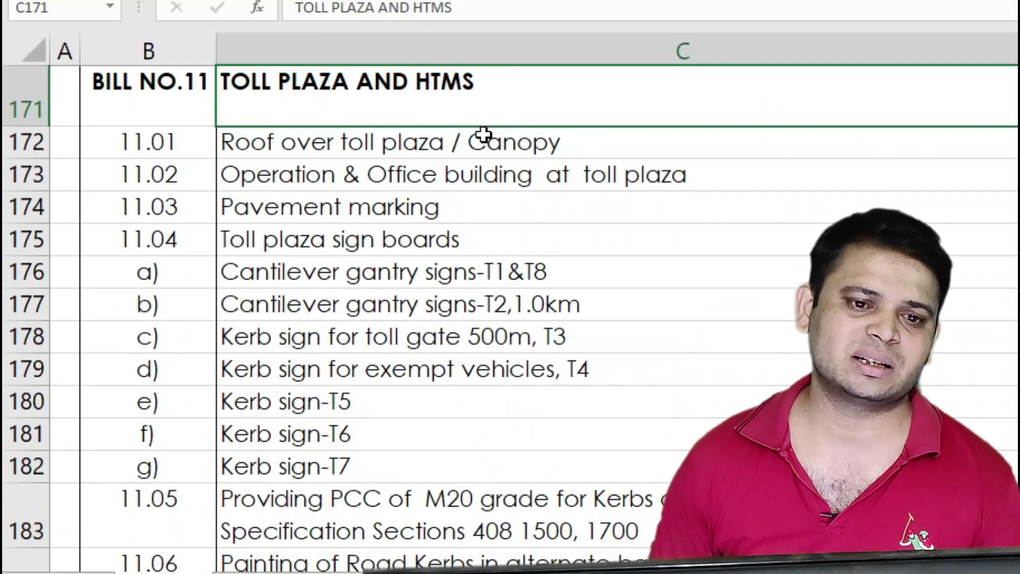
left_click(519, 206)
left_click_drag(213, 111, 539, 525)
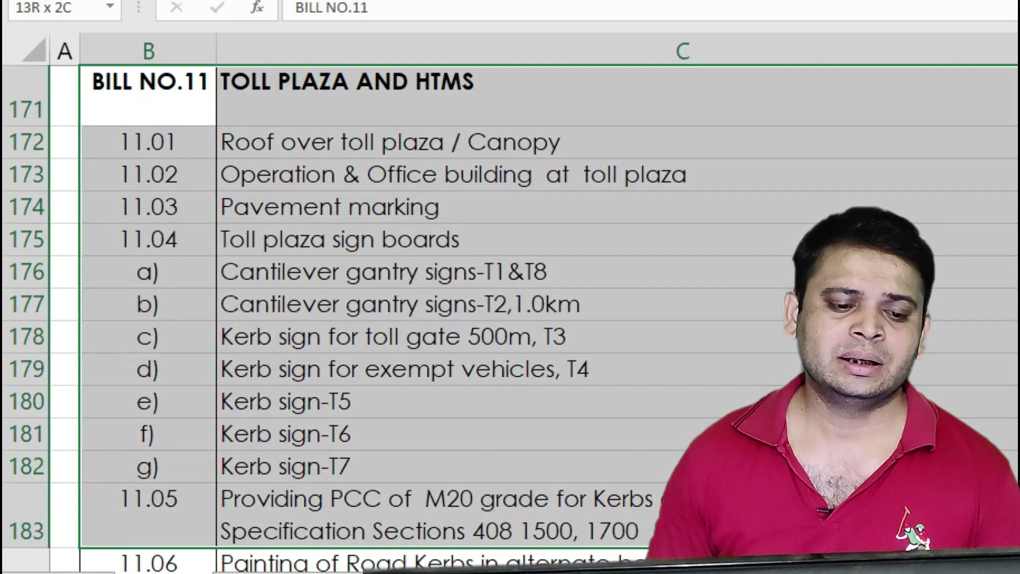
scroll(579, 338, "down", 5)
scroll(573, 338, "down", 4)
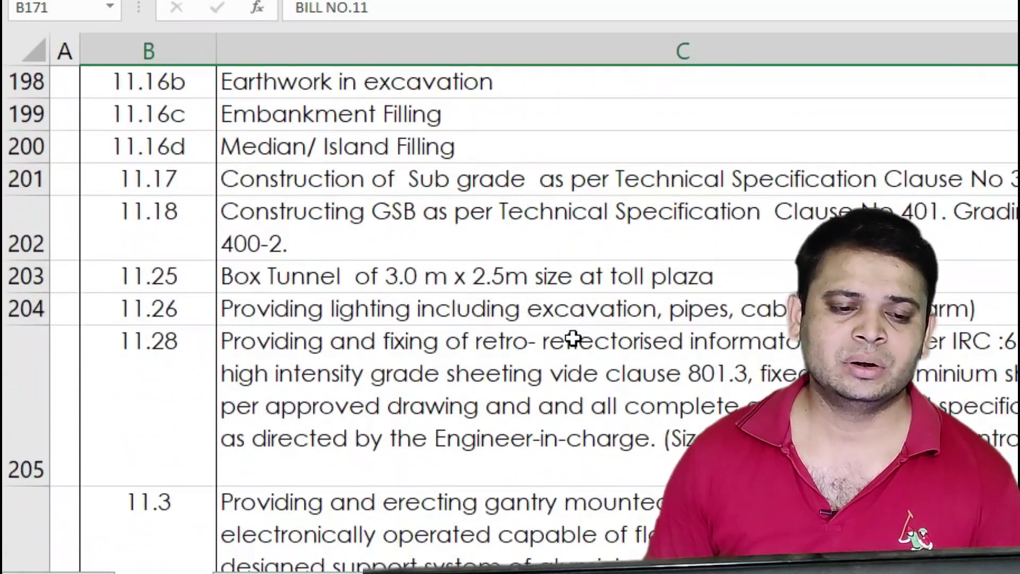
scroll(572, 338, "down", 1)
scroll(579, 337, "down", 4)
- Examine Bill No.12 Wayside Amenities, selecting its title and the description of item 12.01, and review the listed facilities
scroll(580, 335, "down", 5)
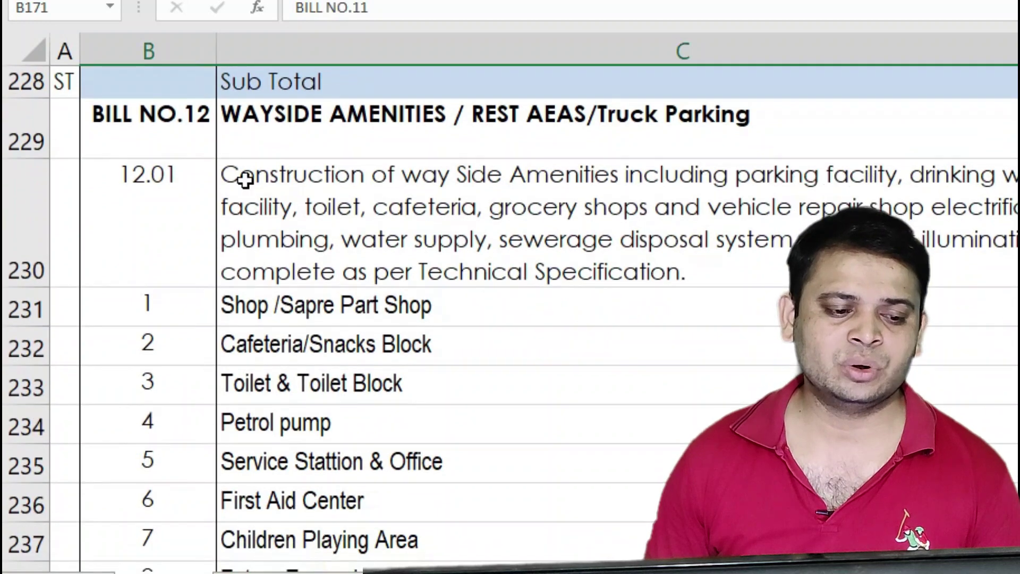
left_click(353, 134)
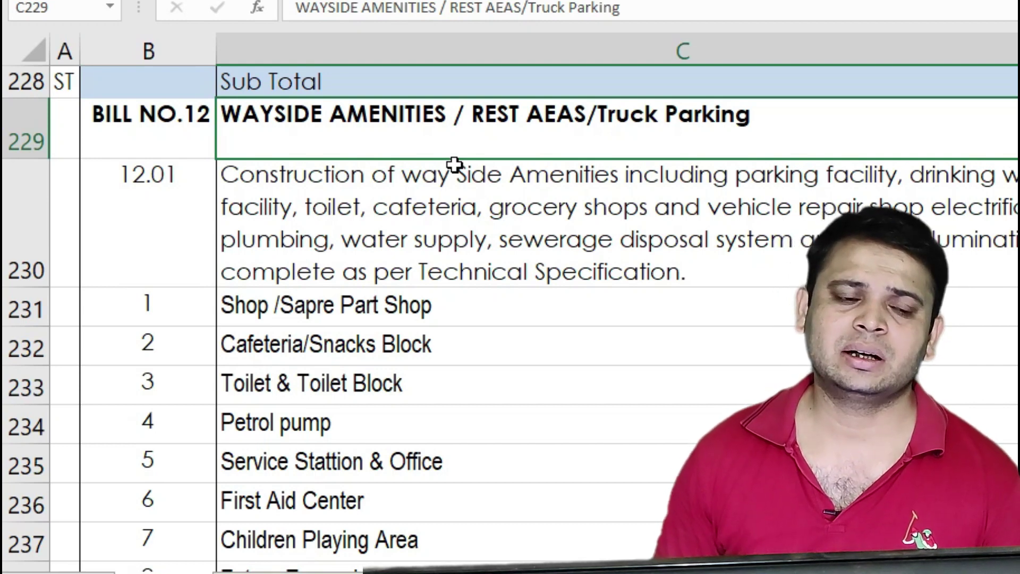
left_click(445, 200)
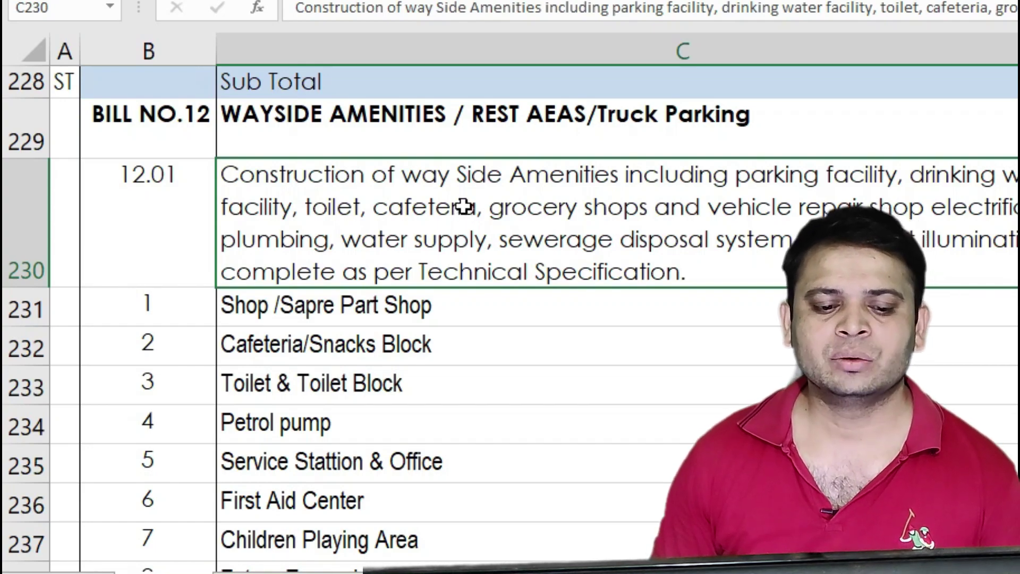
scroll(455, 211, "down", 1)
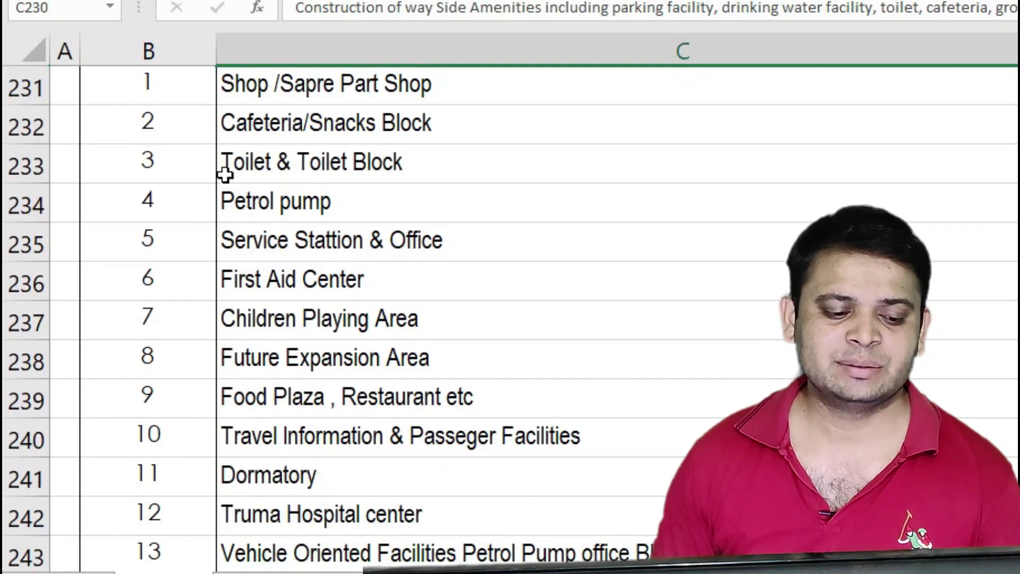
scroll(291, 234, "down", 6)
scroll(383, 257, "down", 6)
- Examine Bill No.13 Environmental Plan, selecting its heading and the descriptions of items 13.01 and 13.02, and review the remaining items
left_click_drag(180, 195, 508, 210)
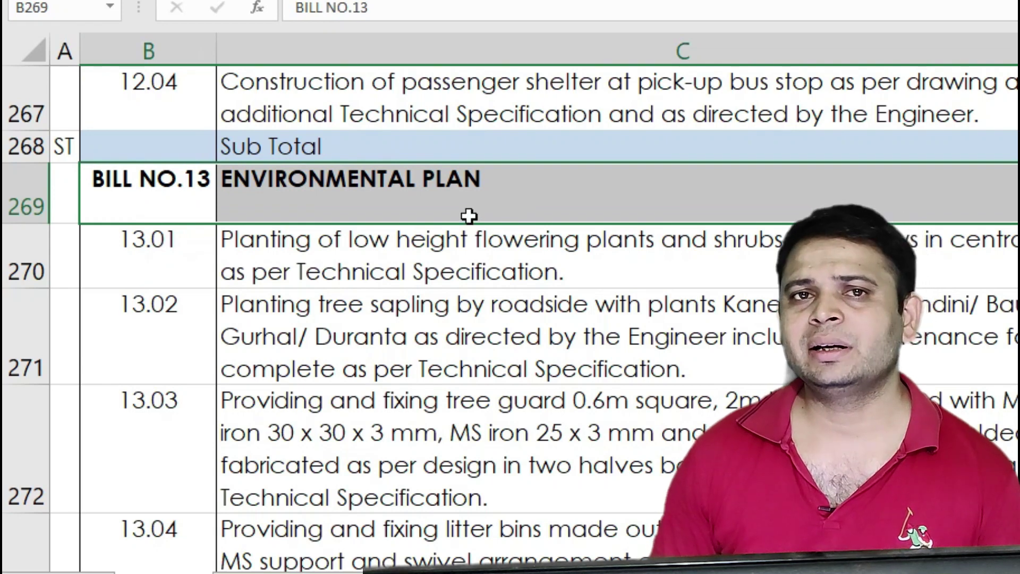
left_click(483, 183)
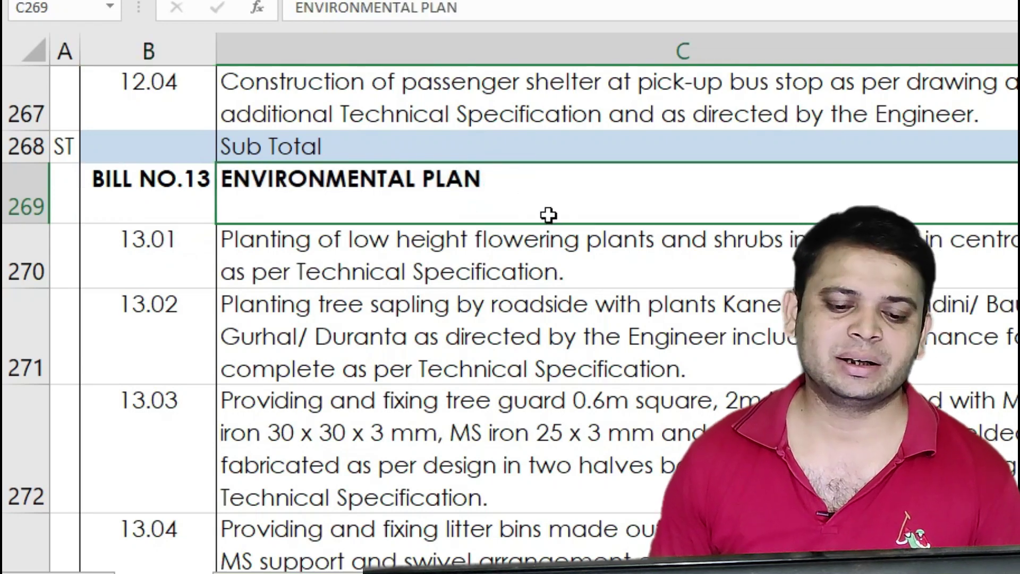
left_click(528, 255)
left_click_drag(523, 194, 528, 369)
scroll(521, 359, "down", 3)
- Examine Bill No.14 Miscellaneous Items, selecting its title and the description of item 14.01, and review the items up to the subtotal
scroll(521, 359, "down", 2)
left_click(412, 112)
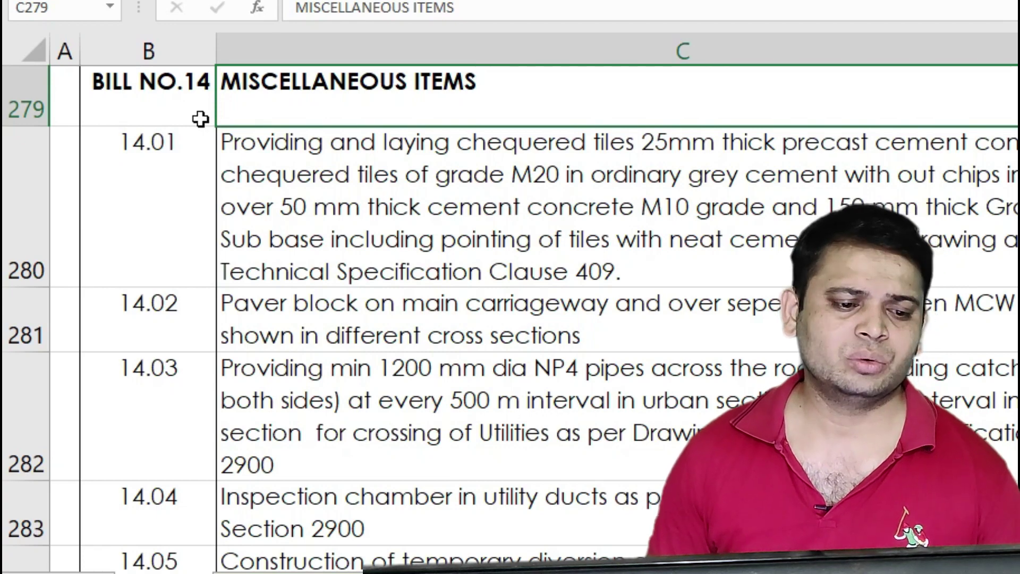
left_click(425, 175)
scroll(394, 250, "down", 4)
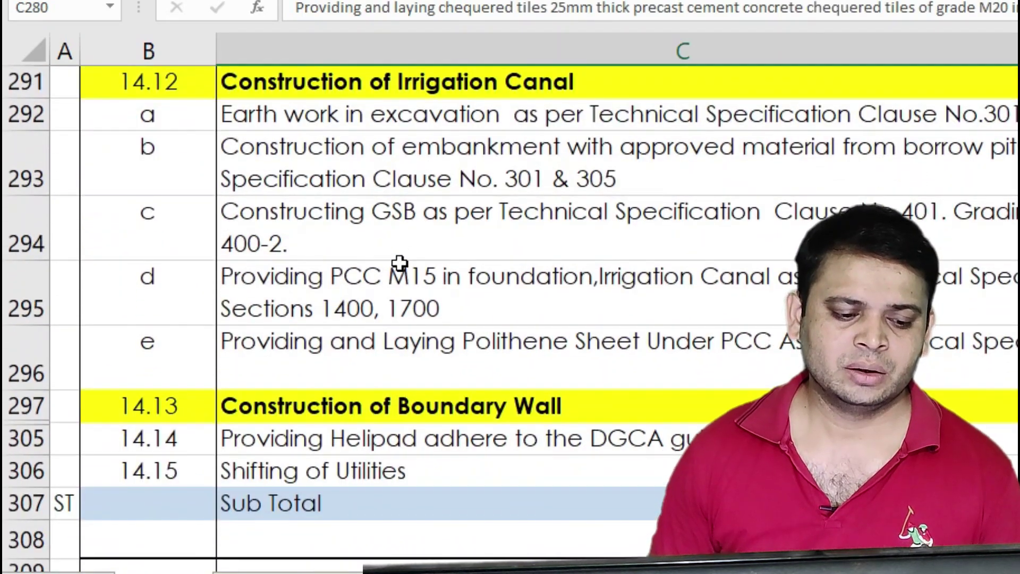
scroll(399, 255, "down", 3)
- Return through the bills to Bill No.1 Site Clearance and Dismantling and select the tree-cutting description of item 1.01
scroll(410, 291, "up", 13)
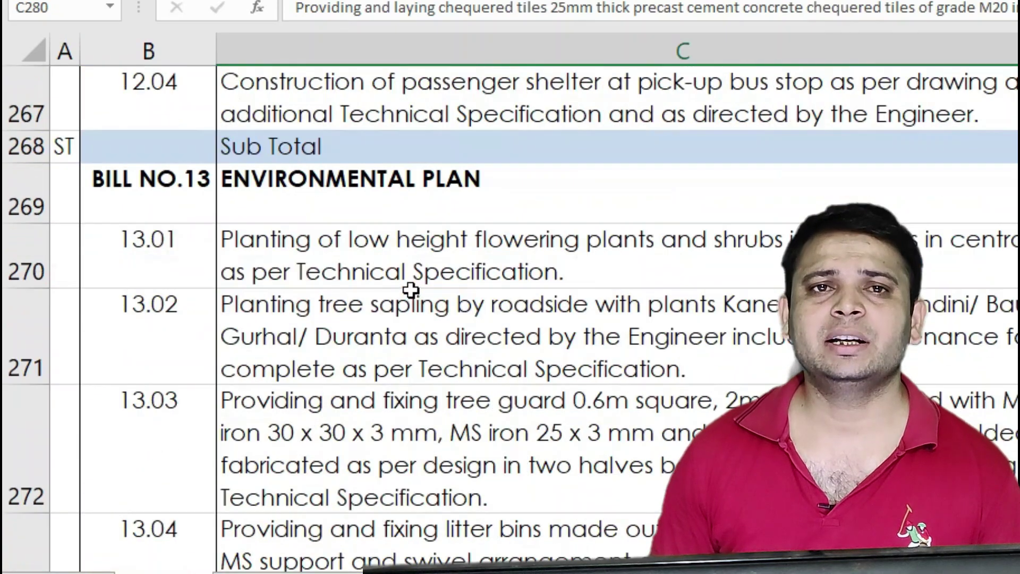
scroll(411, 287, "up", 9)
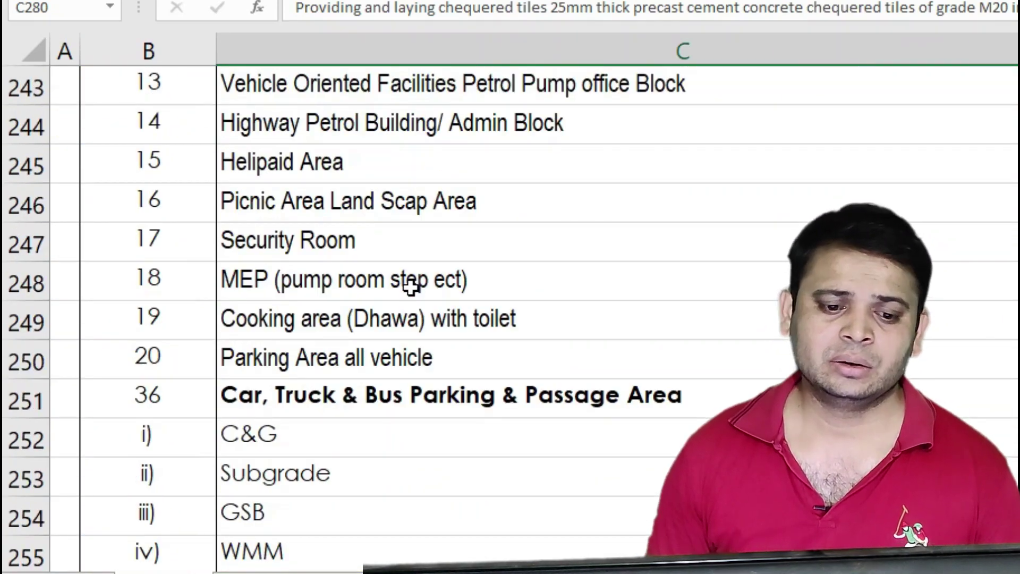
scroll(410, 285, "up", 16)
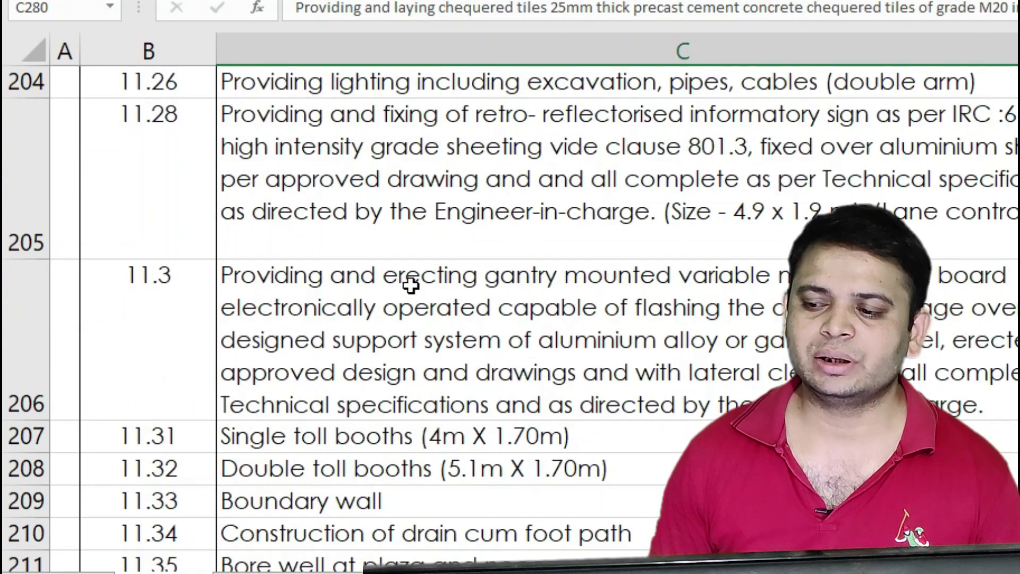
scroll(411, 283, "up", 14)
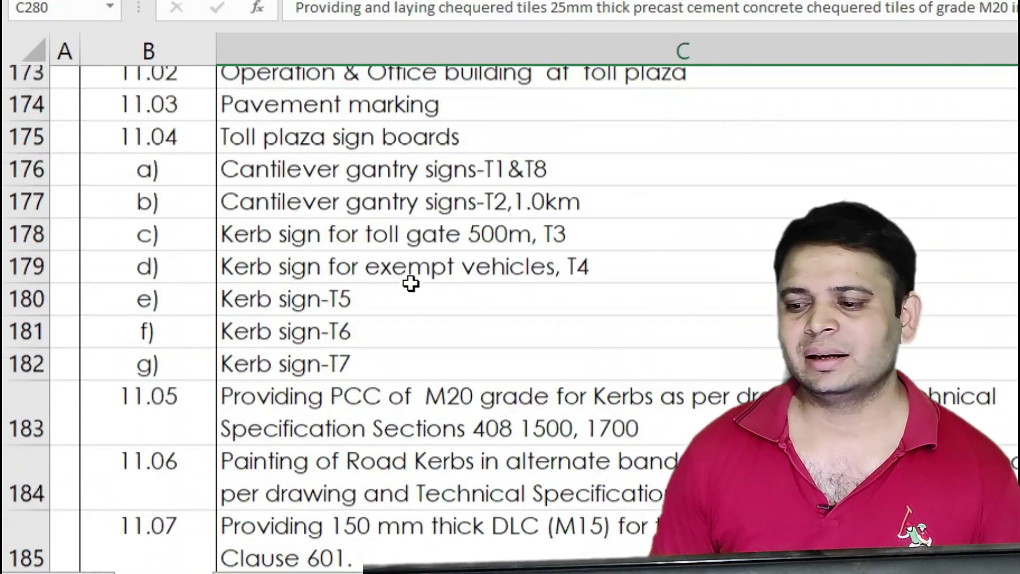
scroll(410, 281, "up", 18)
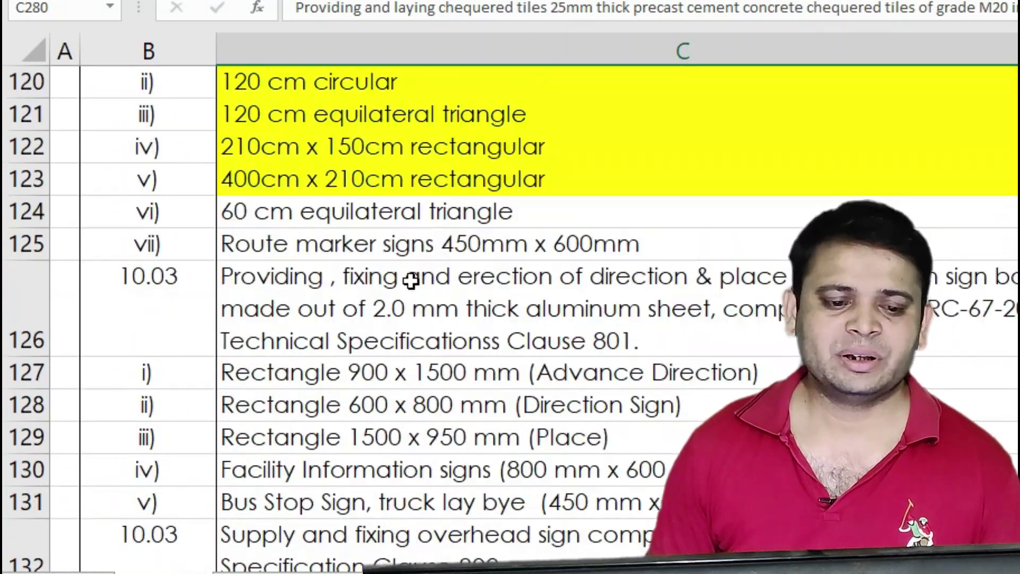
scroll(408, 265, "up", 18)
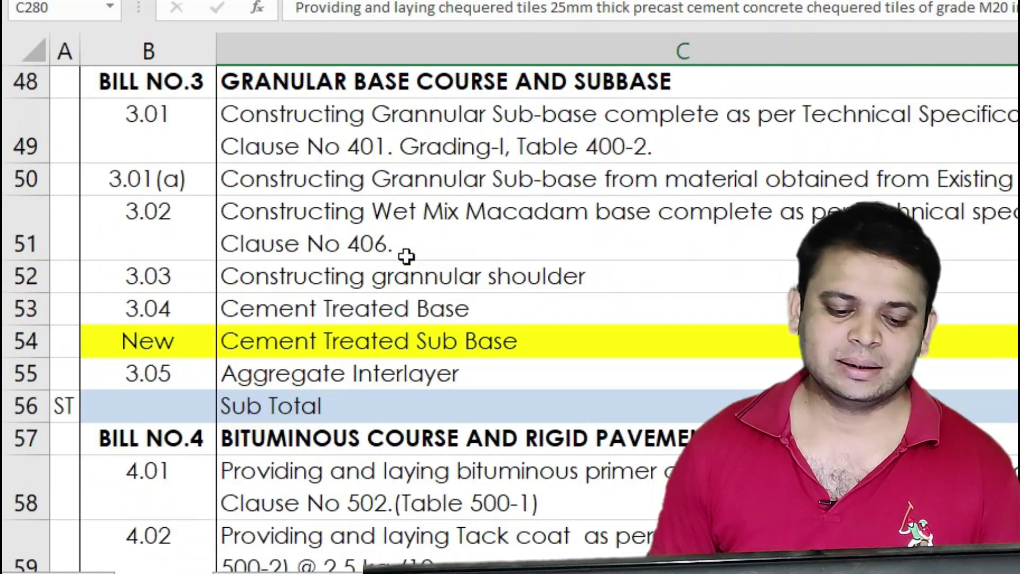
scroll(482, 250, "up", 11)
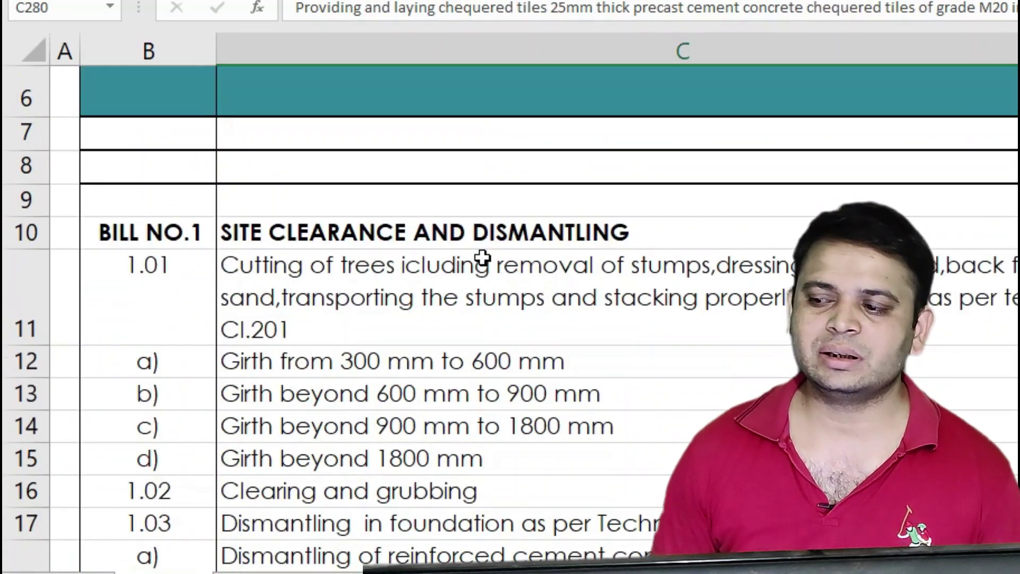
scroll(482, 257, "down", 3)
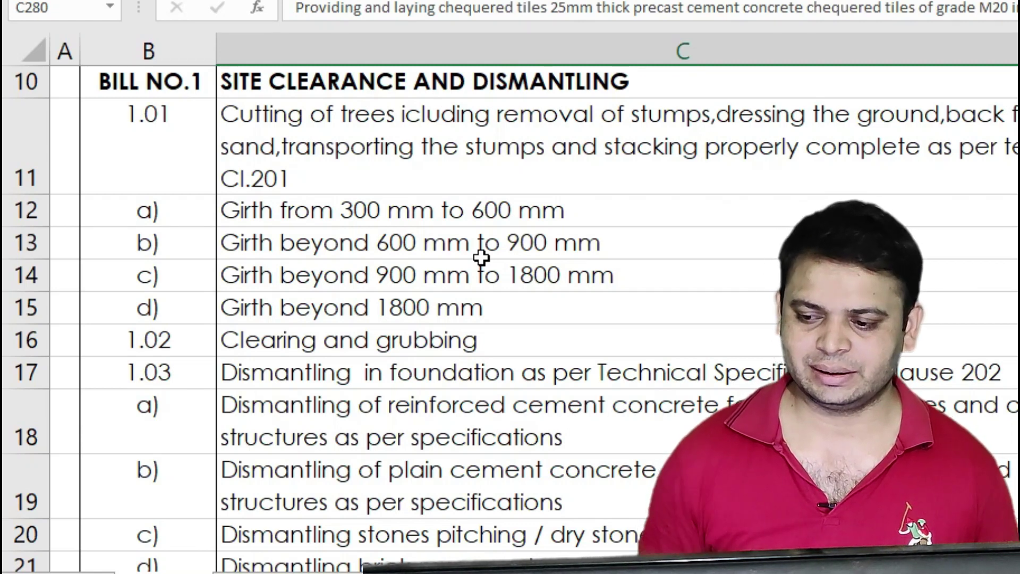
left_click(467, 139)
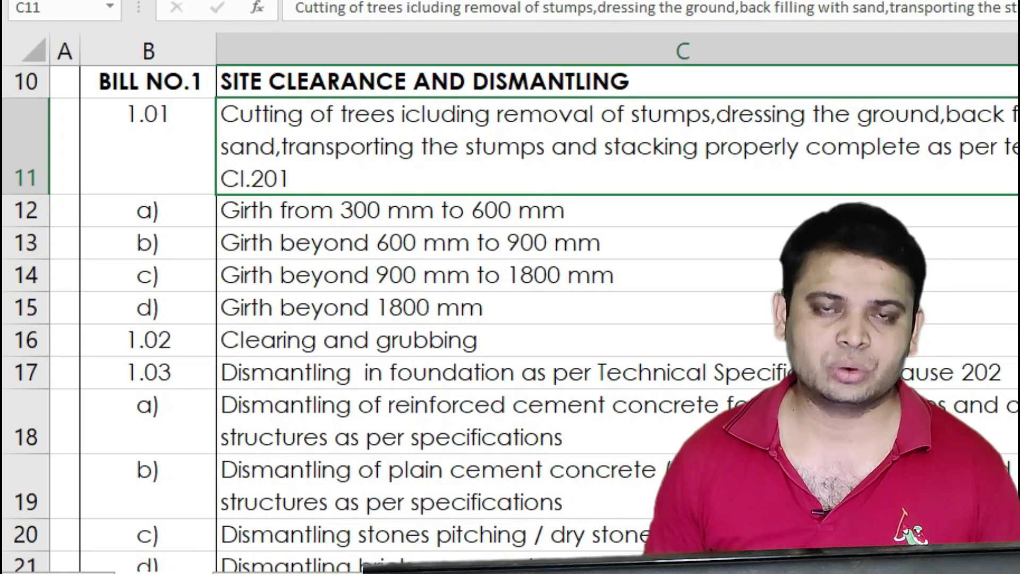
- Switch to the folder of project schedules and open the PDF file 14. Schedule B Pkg 1
mouse_move(563, 571)
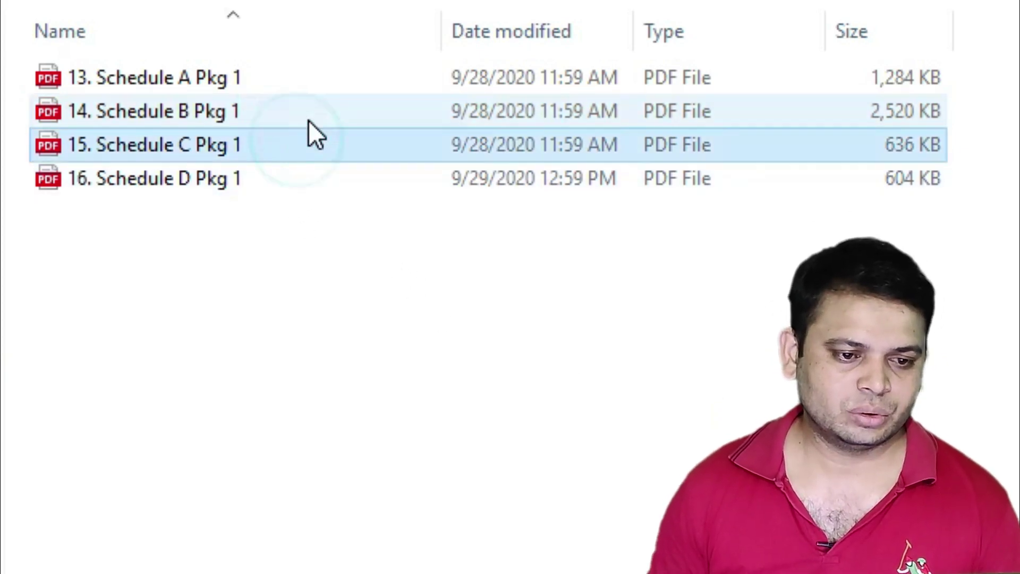
left_click(311, 118)
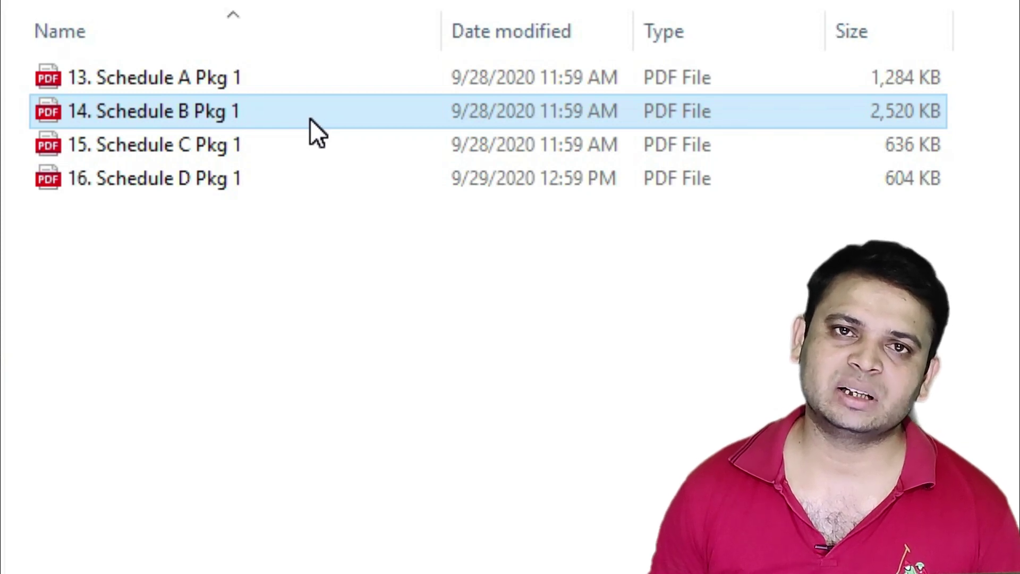
double_click(311, 120)
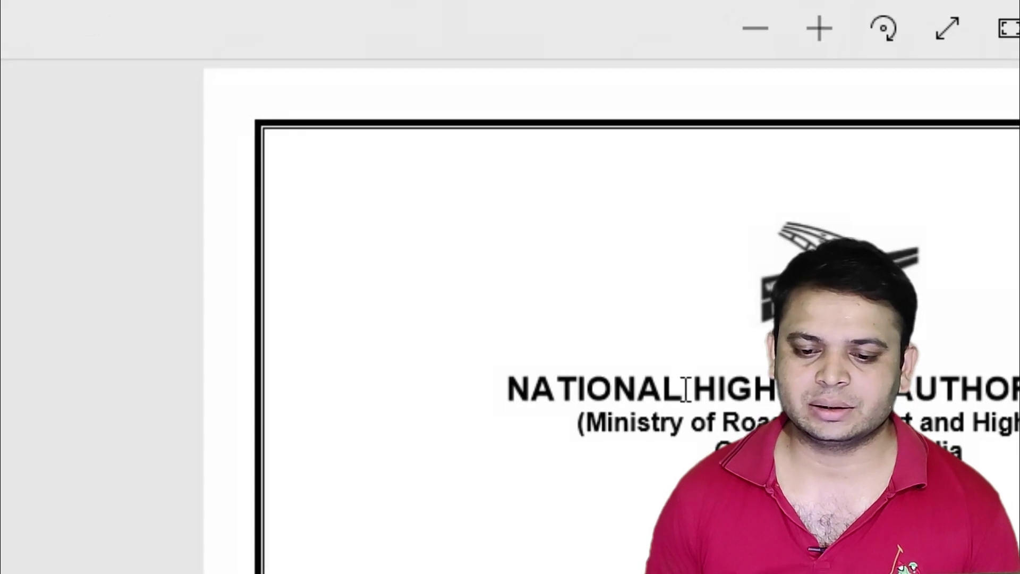
- Read through the Schedule B document from its cover page and project development clauses, past the pavement and ROB/RUB sections, to Slope Protection
scroll(611, 319, "down", 3)
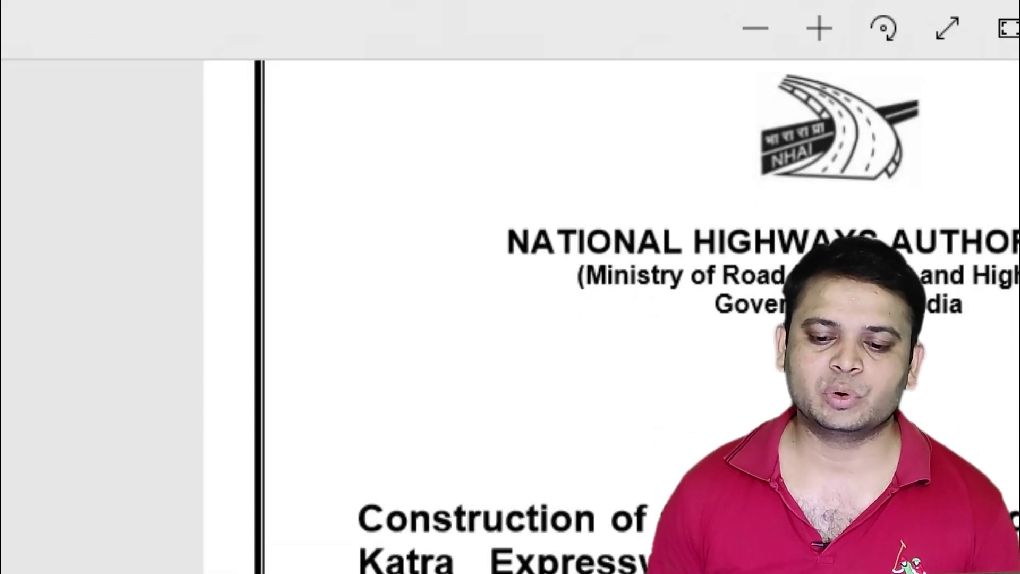
scroll(611, 318, "down", 3)
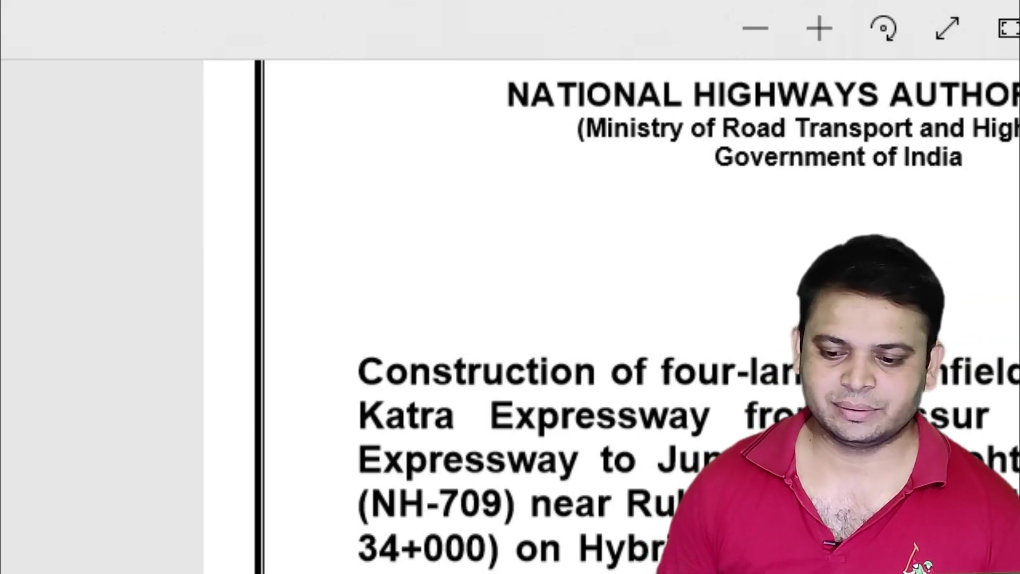
scroll(611, 318, "down", 10)
scroll(610, 319, "down", 20)
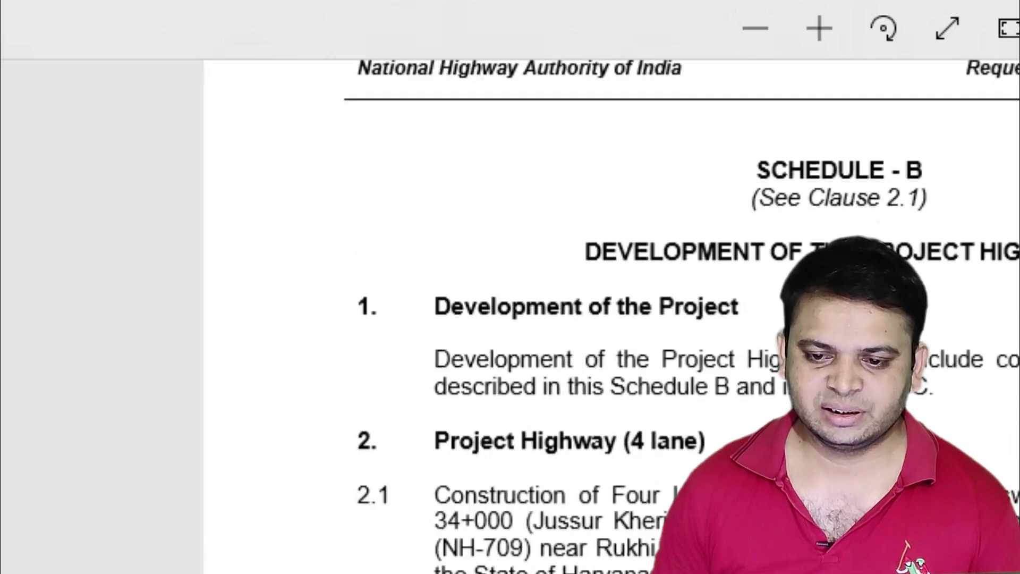
scroll(611, 319, "down", 20)
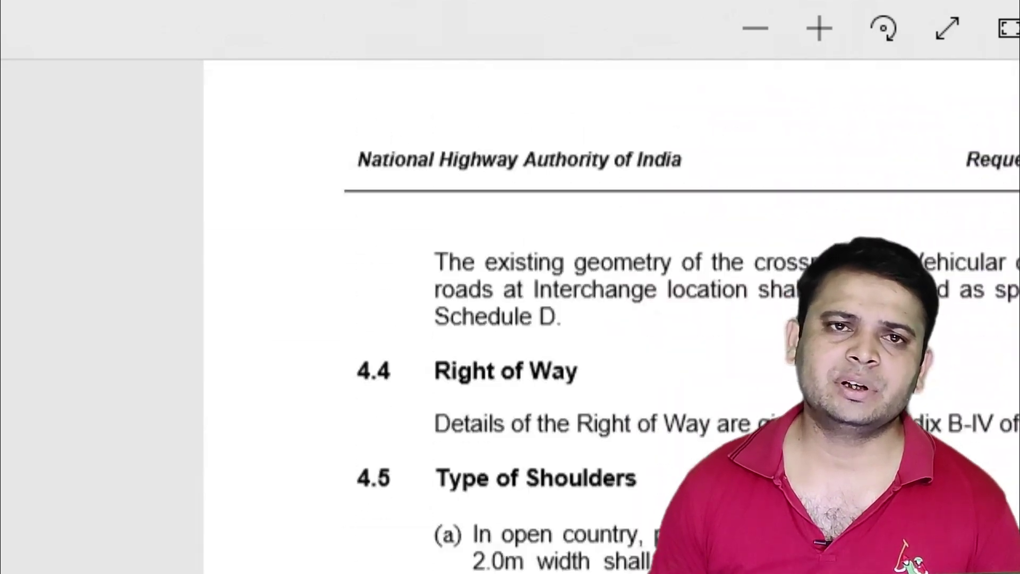
scroll(611, 318, "down", 20)
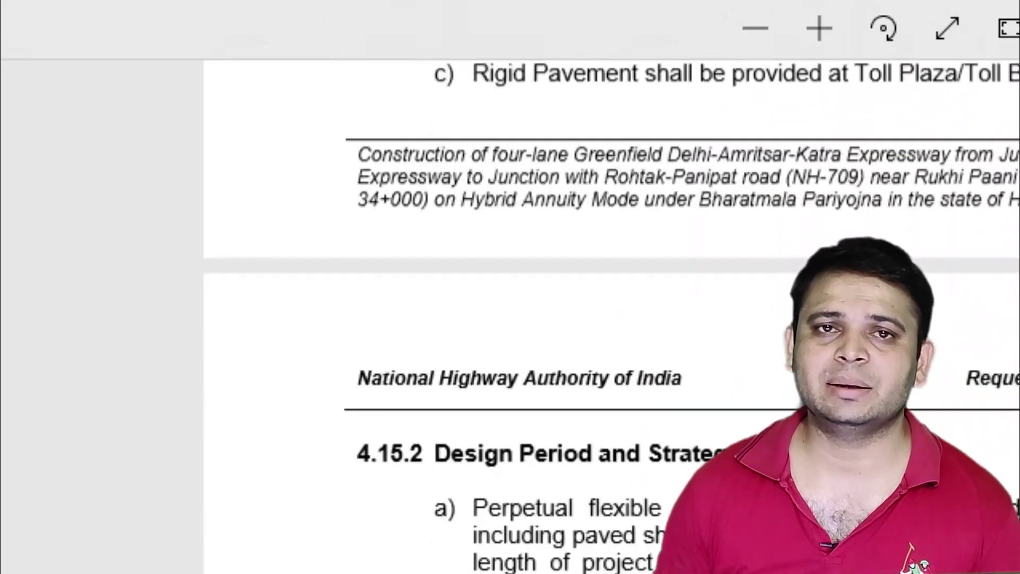
scroll(610, 319, "down", 20)
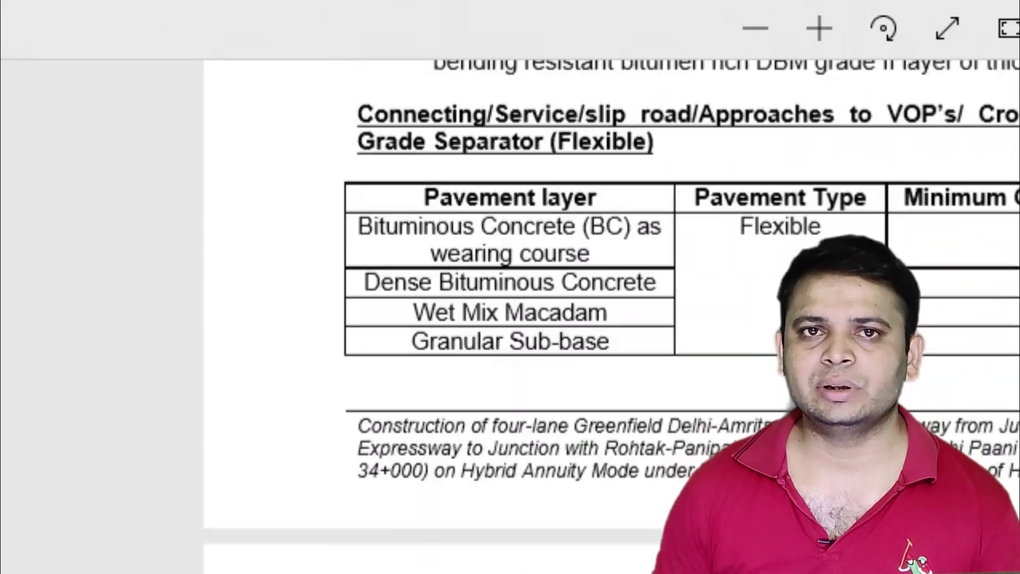
scroll(611, 319, "down", 20)
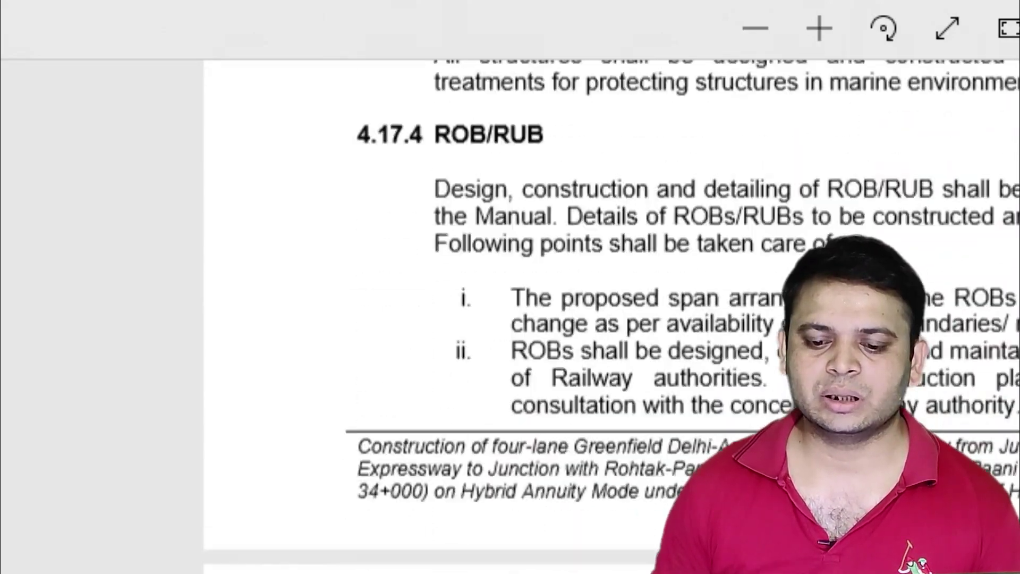
scroll(611, 319, "down", 15)
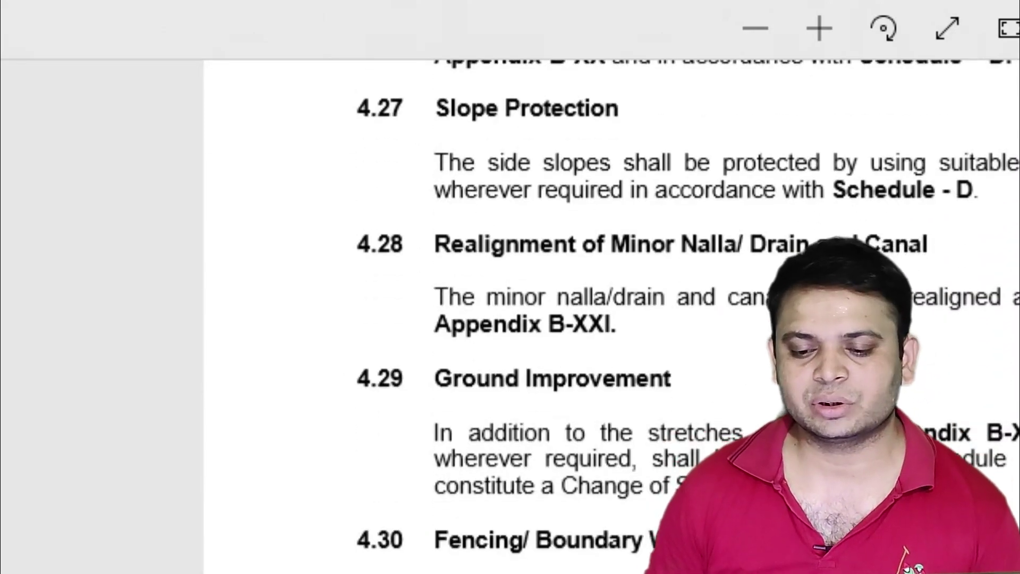
- Examine clause 4.35 Change of Scope and continue to the table of TCS types by chainage
scroll(611, 318, "down", 20)
scroll(611, 319, "down", 6)
scroll(611, 319, "up", 4)
scroll(611, 318, "down", 6)
scroll(611, 319, "up", 7)
scroll(611, 319, "up", 10)
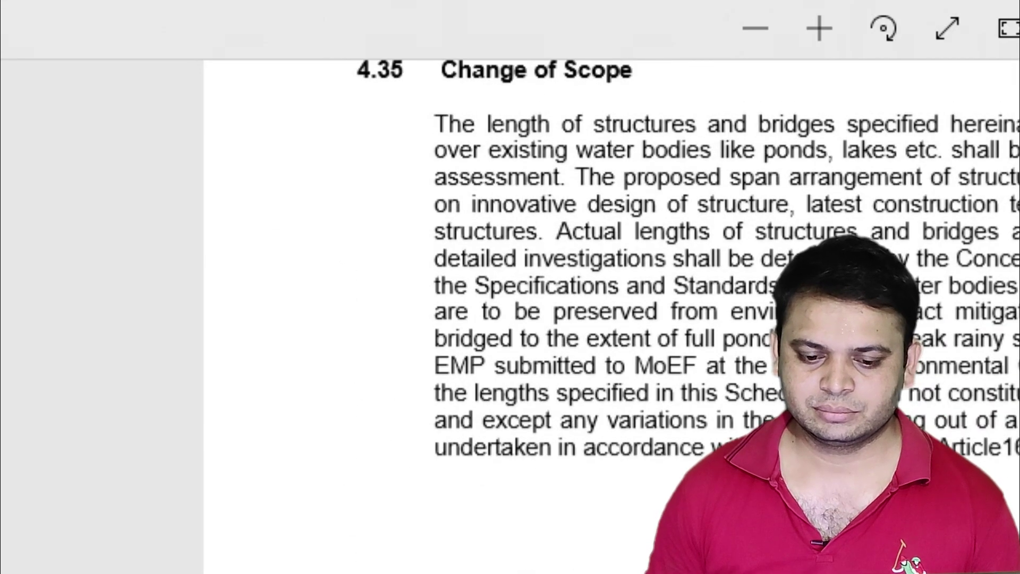
scroll(611, 319, "down", 8)
scroll(610, 318, "down", 8)
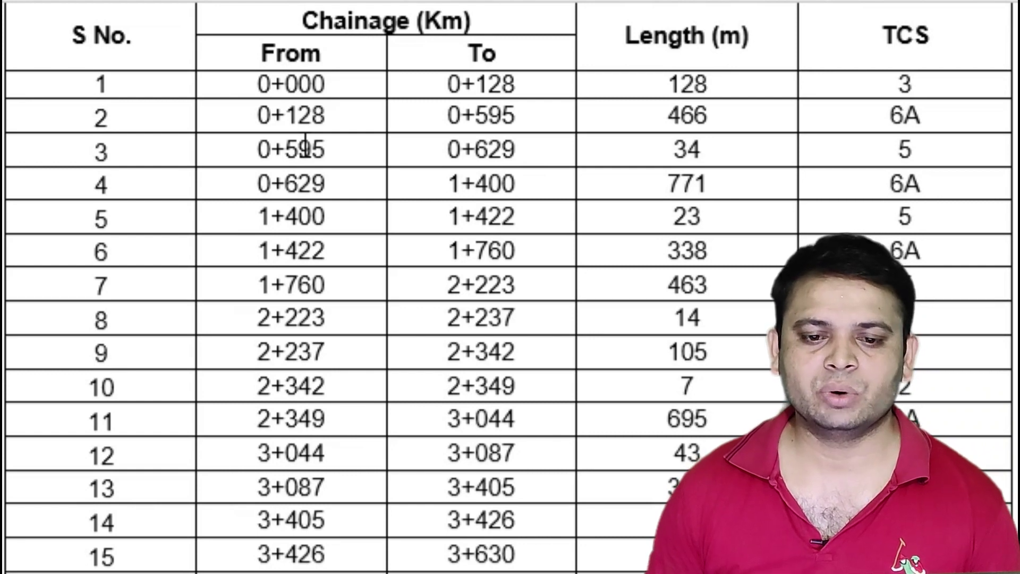
- Select the From and To chainages of table row 1, and select the TCS value of that row
left_click_drag(268, 85, 509, 91)
left_click_drag(667, 107, 667, 106)
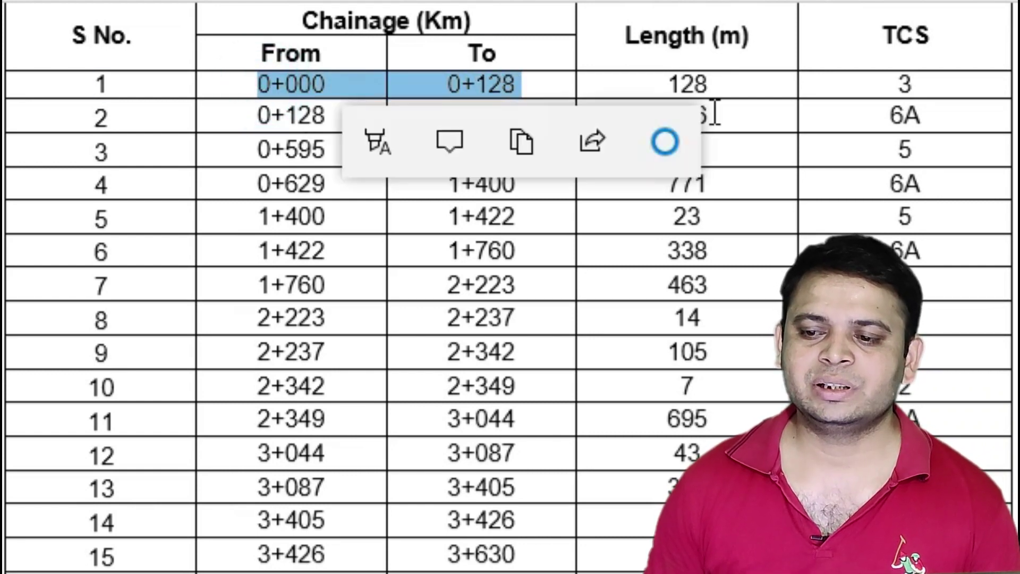
left_click(936, 82)
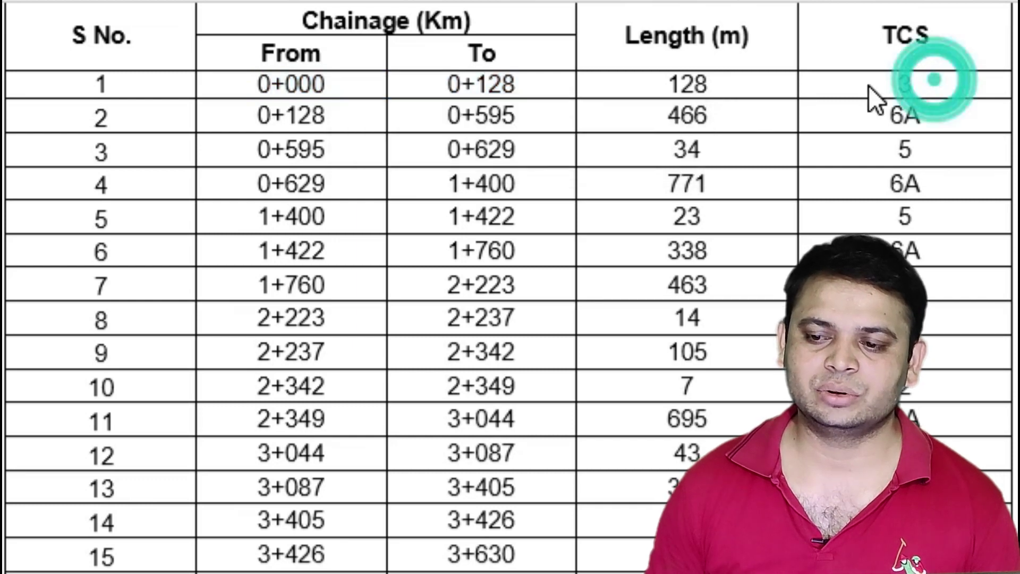
double_click(926, 78)
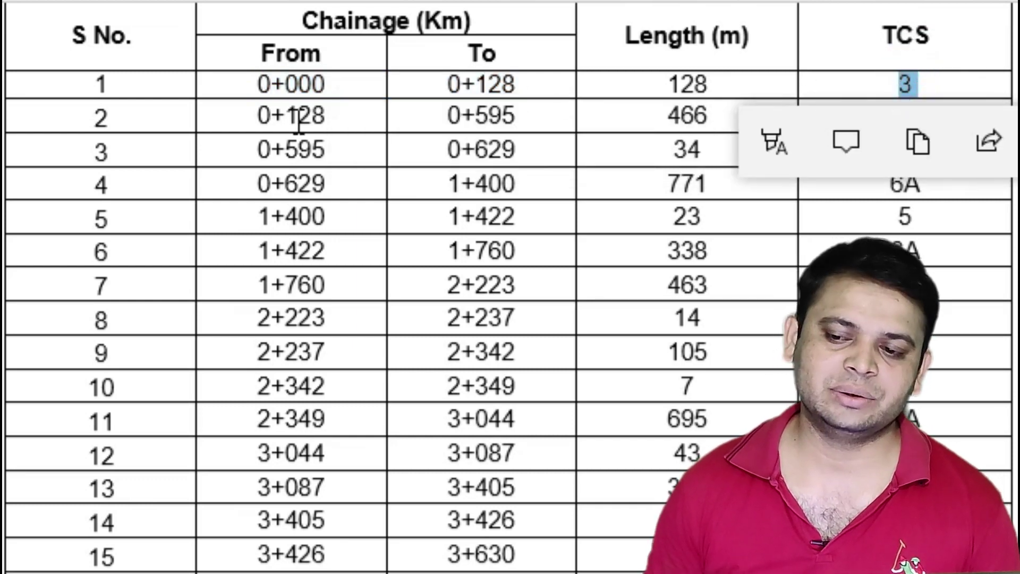
left_click(900, 80)
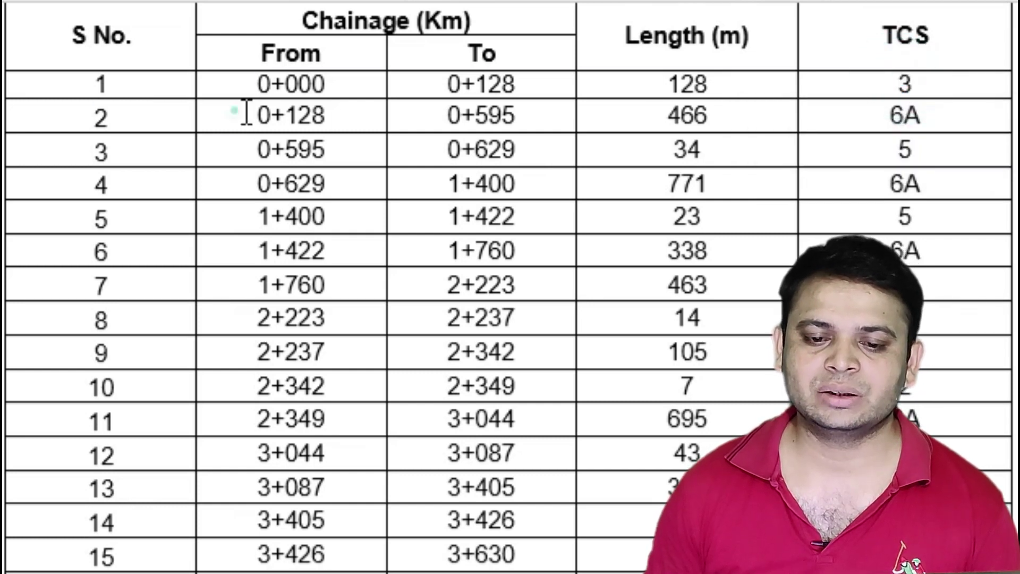
- Examine the From and To chainages of table rows 2 and 3, and review the rest of the TCS table
double_click(234, 92)
left_click(539, 115)
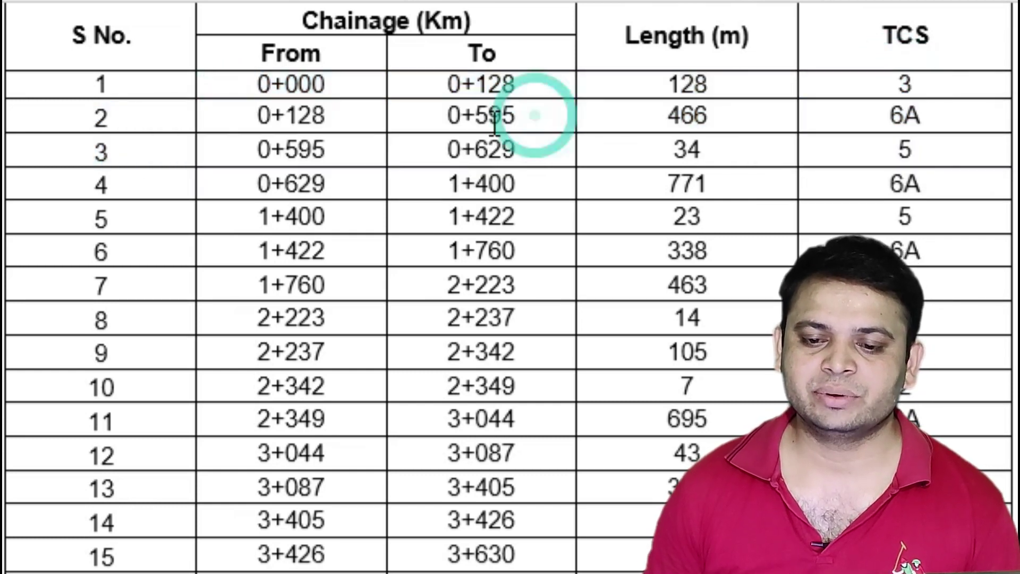
left_click(367, 115)
left_click(486, 114)
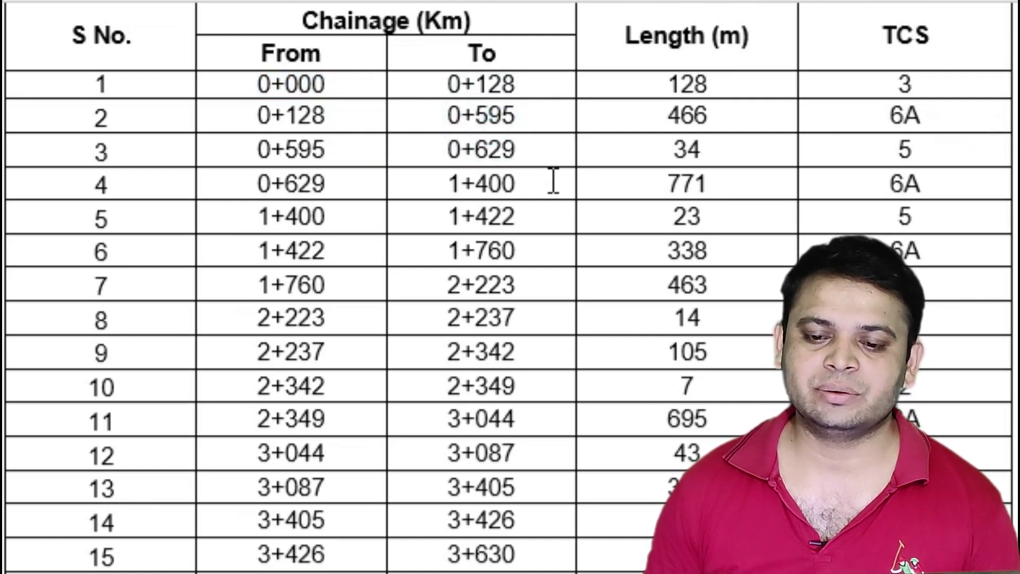
left_click(332, 164)
left_click(506, 161)
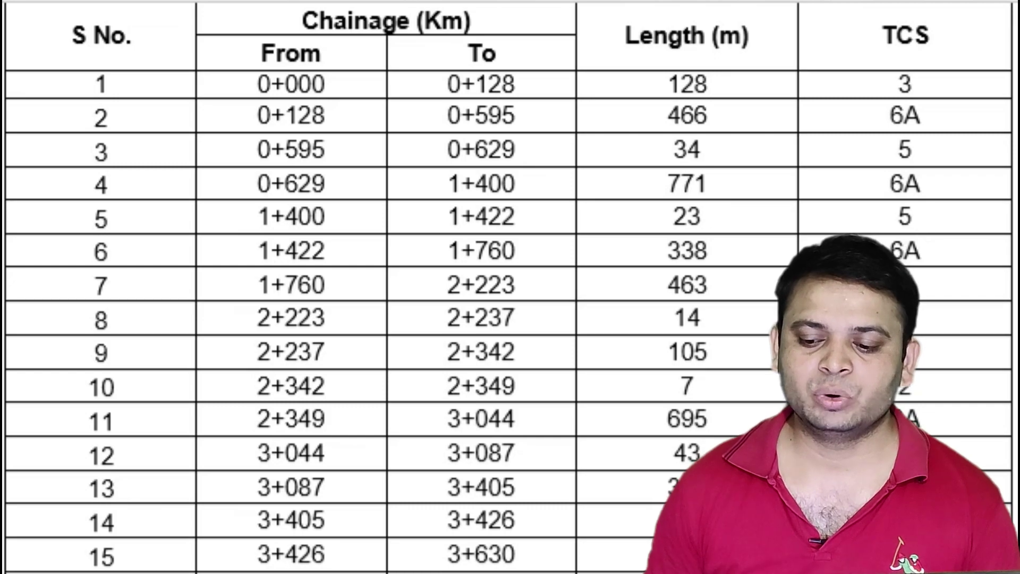
scroll(508, 286, "down", 10)
scroll(508, 287, "up", 6)
scroll(508, 287, "up", 5)
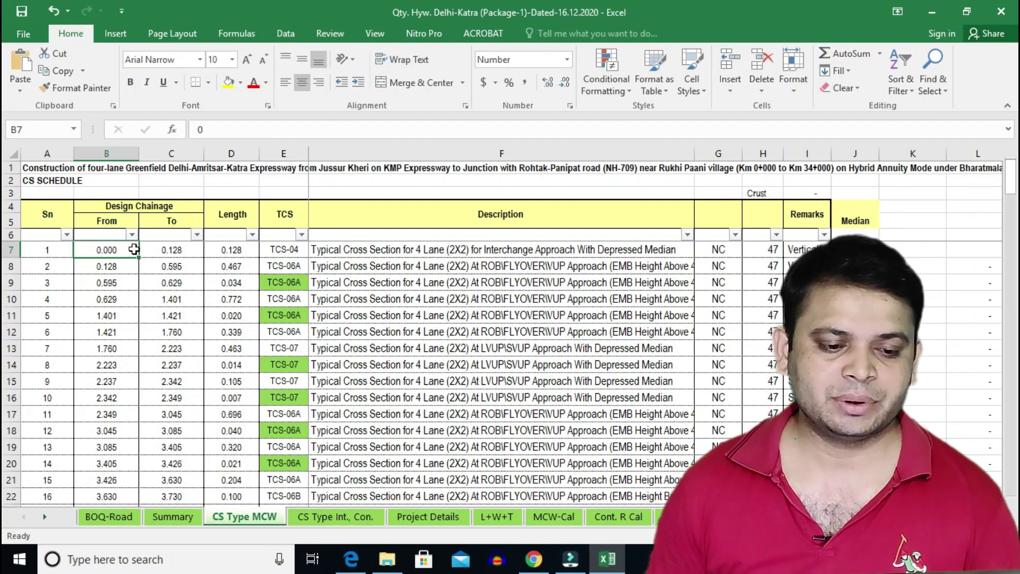
- Examine the CS Type MCW sheet of the quantity workbook, selecting the Sn, Design Chainage, From, To, Length and TCS headings in turn
left_click(168, 285)
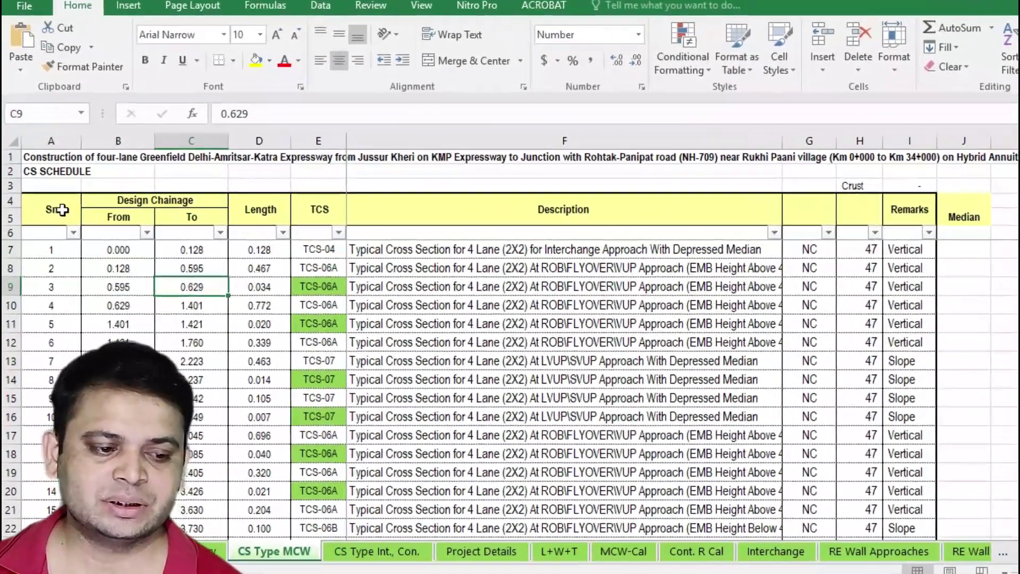
left_click(56, 214)
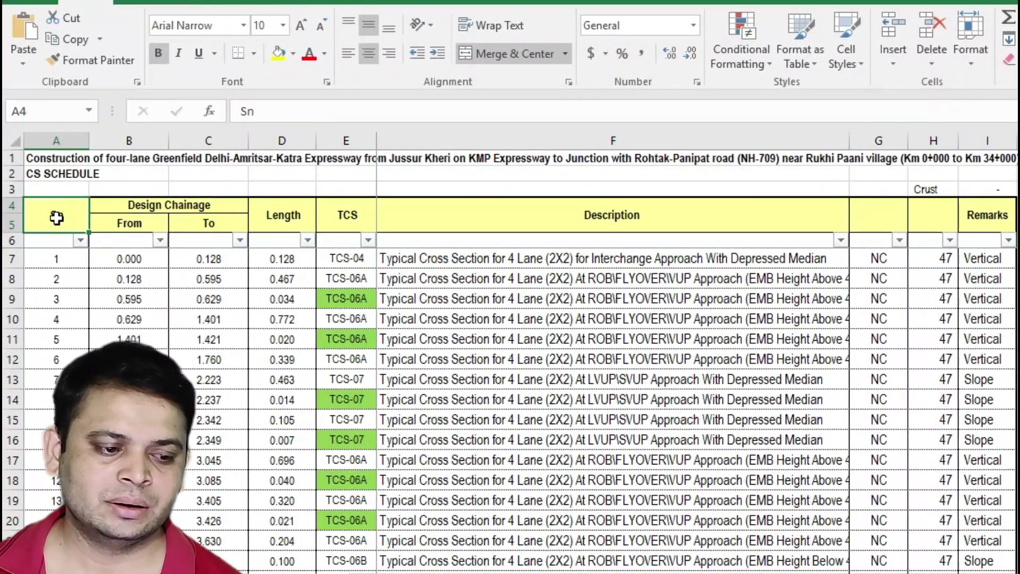
scroll(57, 217, "up", 5)
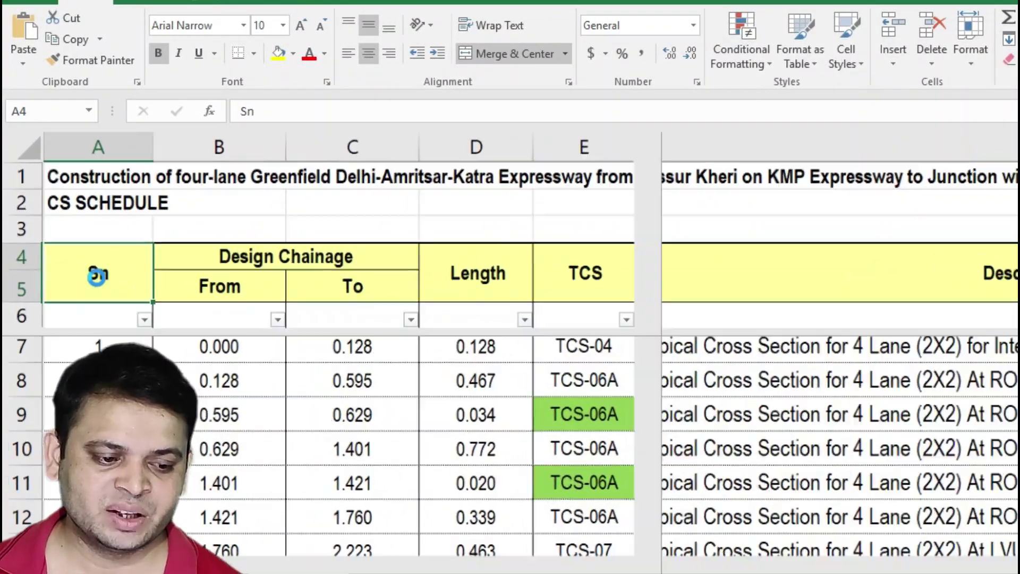
scroll(96, 276, "up", 2)
left_click(284, 285)
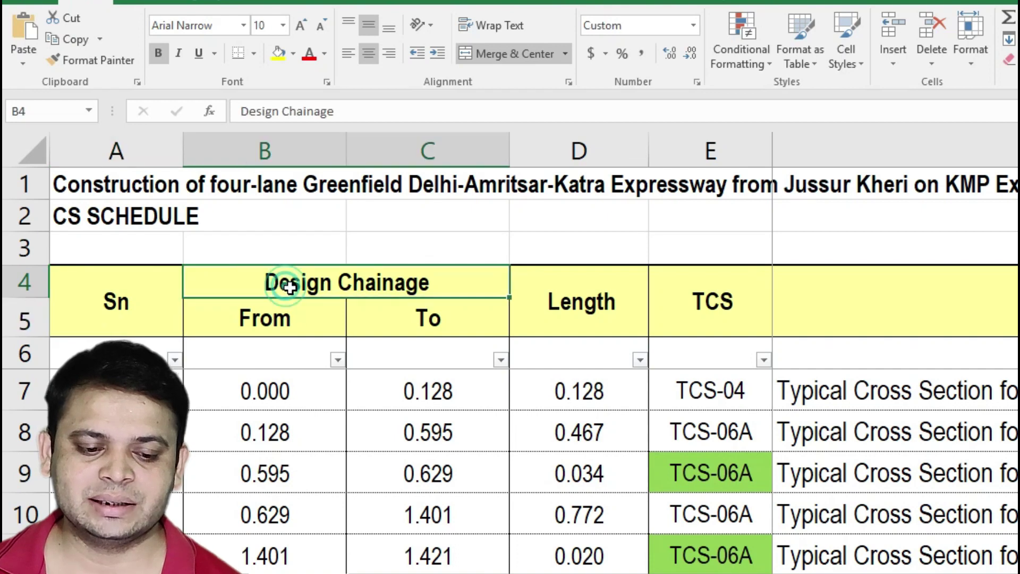
left_click(303, 317)
left_click(429, 325)
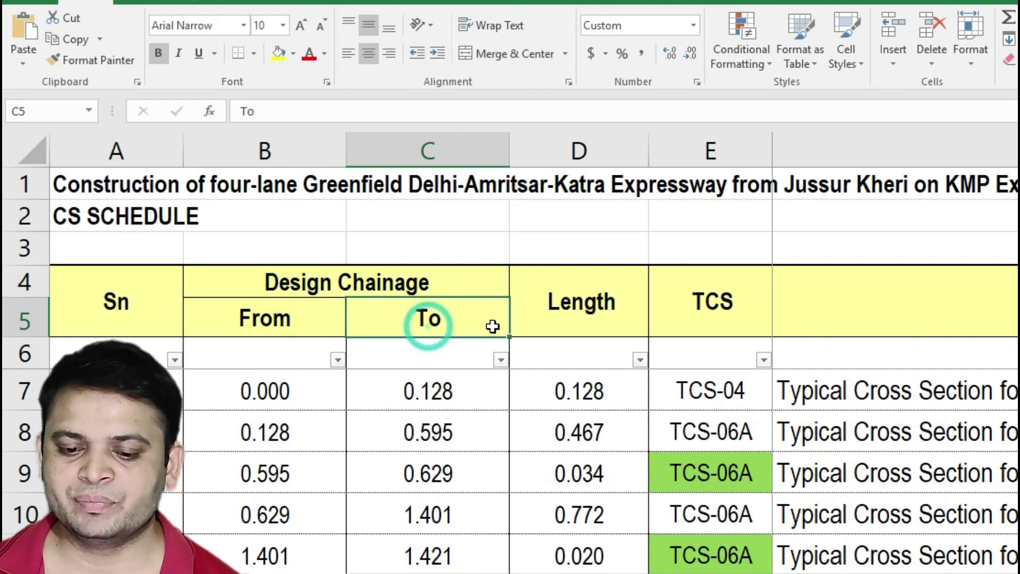
left_click(549, 319)
left_click(744, 319)
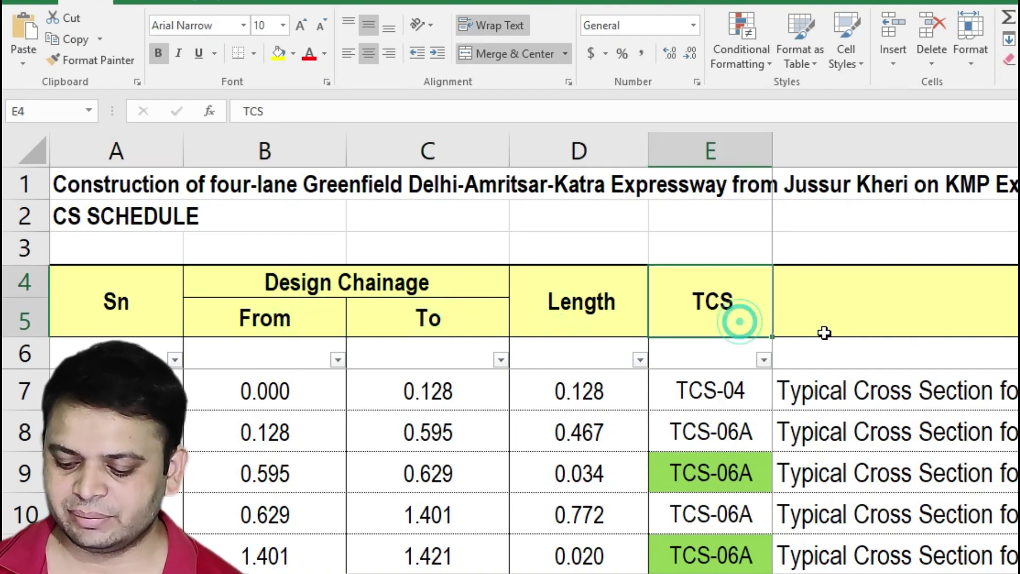
- Select the Description heading of the CS schedule and view the columns that follow it
left_click(824, 333)
key("Left")
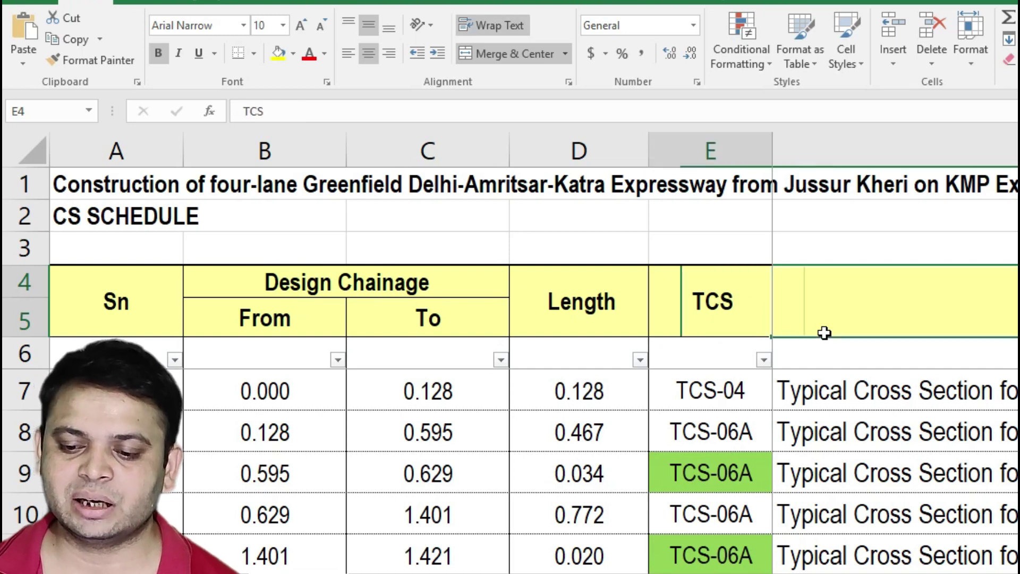
key("Right")
scroll(824, 333, "right", 3)
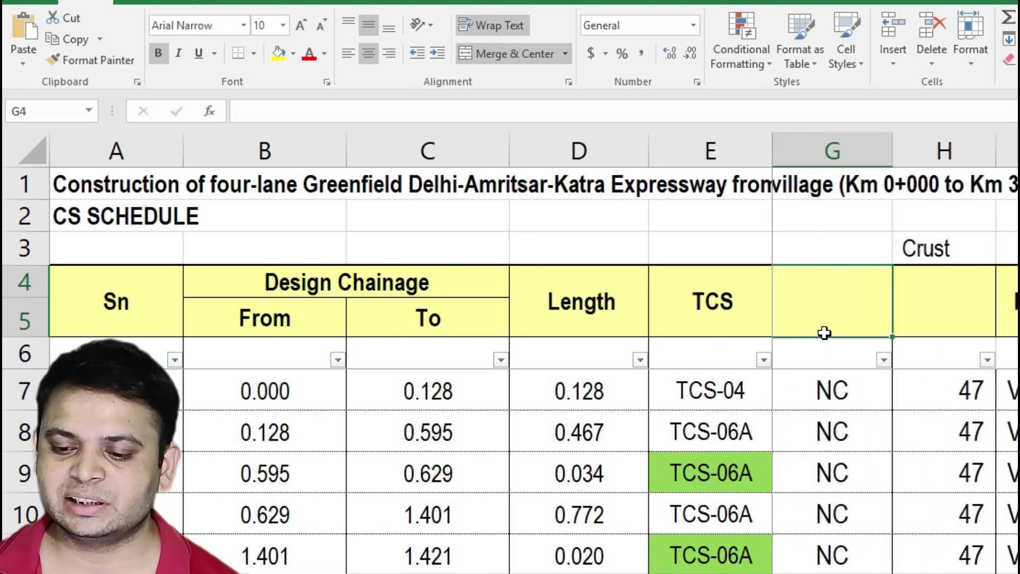
scroll(823, 333, "left", 3)
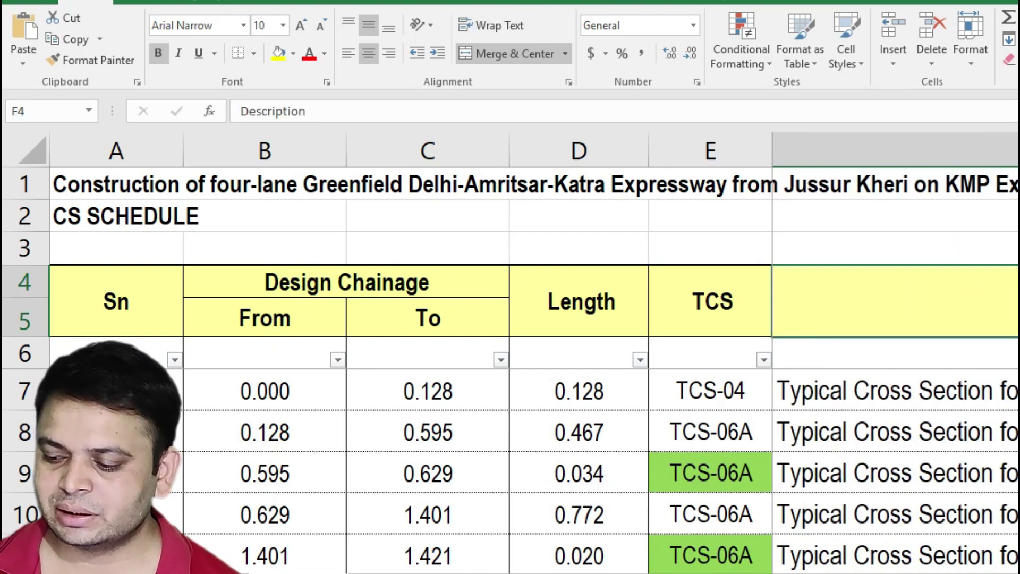
scroll(824, 333, "right", 3)
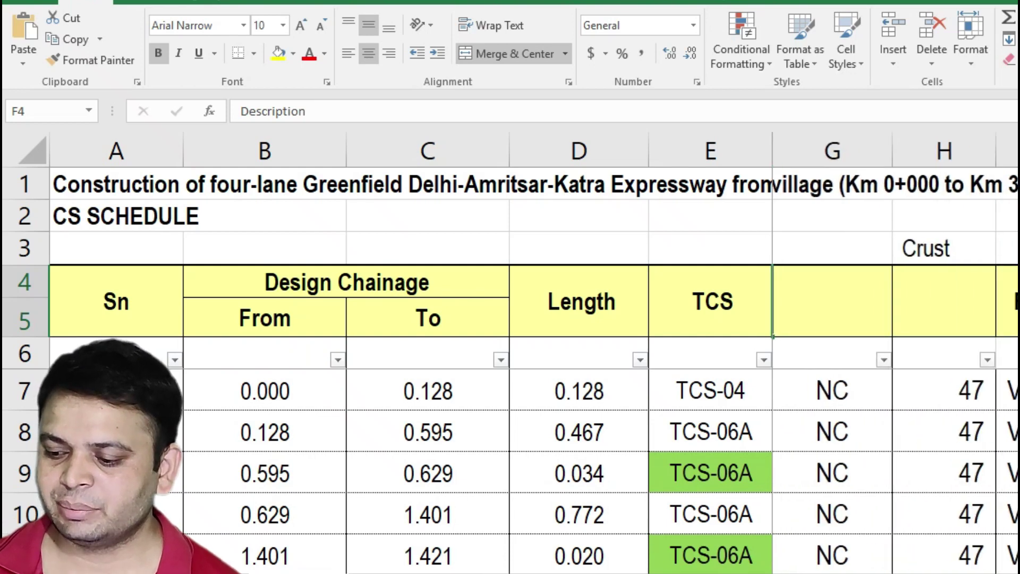
- Examine the lookup formulas behind the schedule's NC, crust and Remarks columns, selecting cells G7:G8, H7:H9 and I7, and view the rows below
left_click(847, 295)
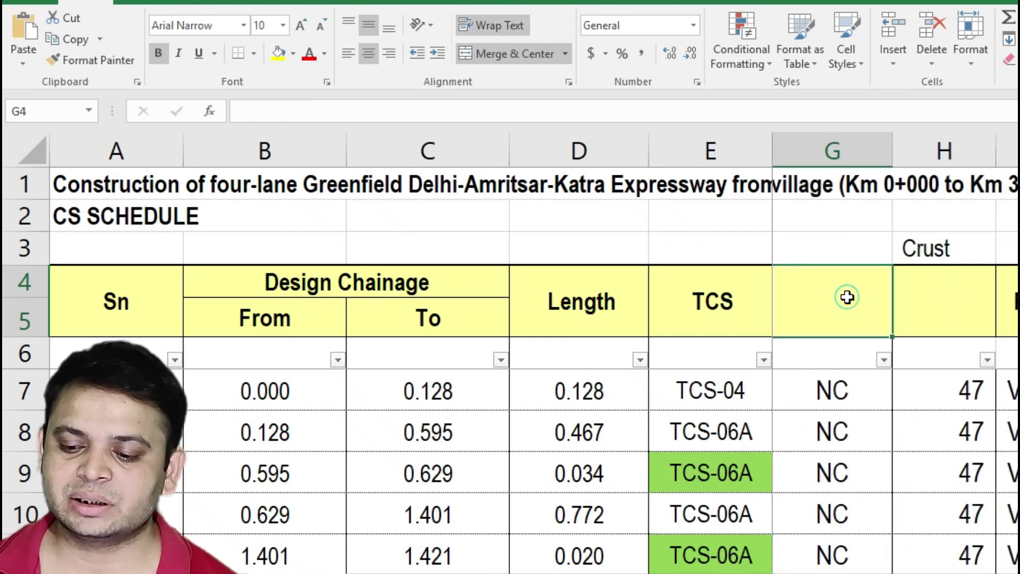
left_click(839, 396)
left_click(845, 442)
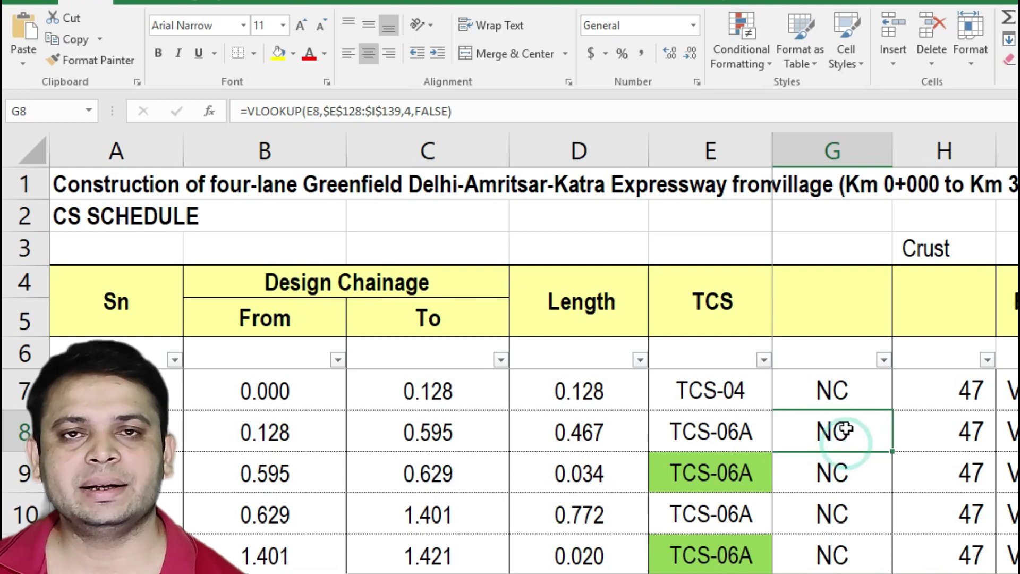
left_click_drag(847, 394, 858, 444)
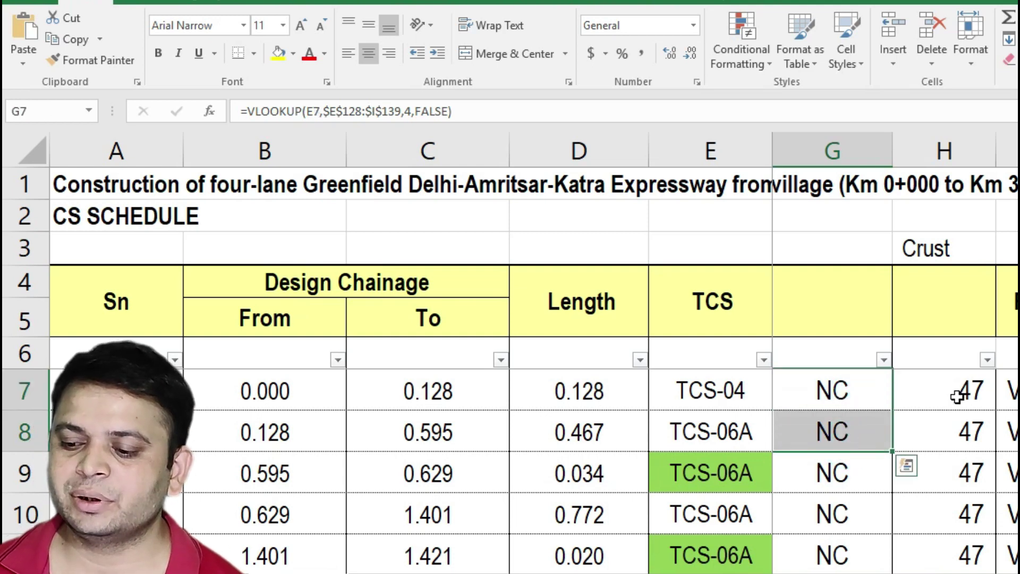
left_click_drag(958, 399, 958, 455)
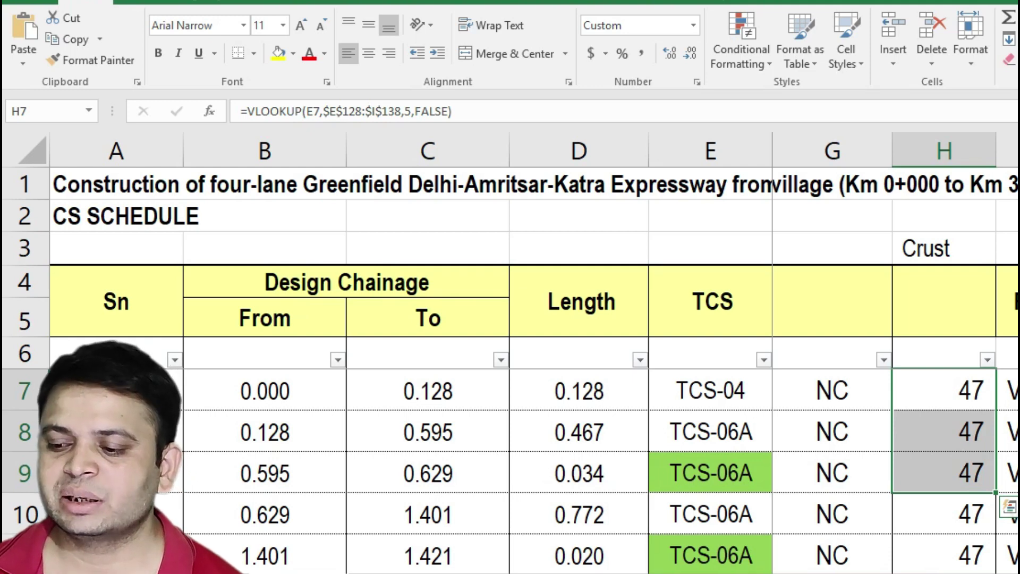
left_click(1009, 393)
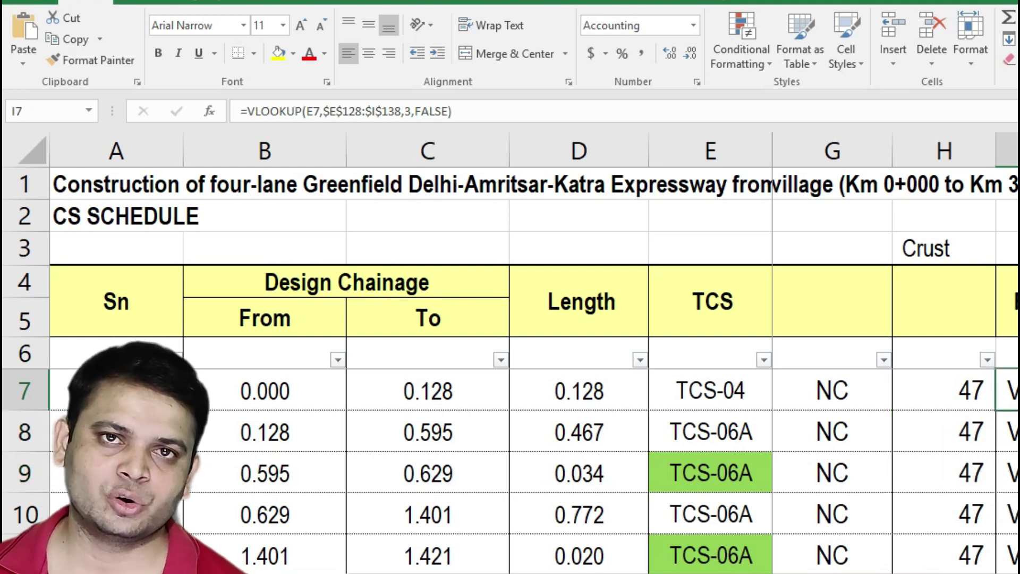
scroll(738, 473, "right", 2)
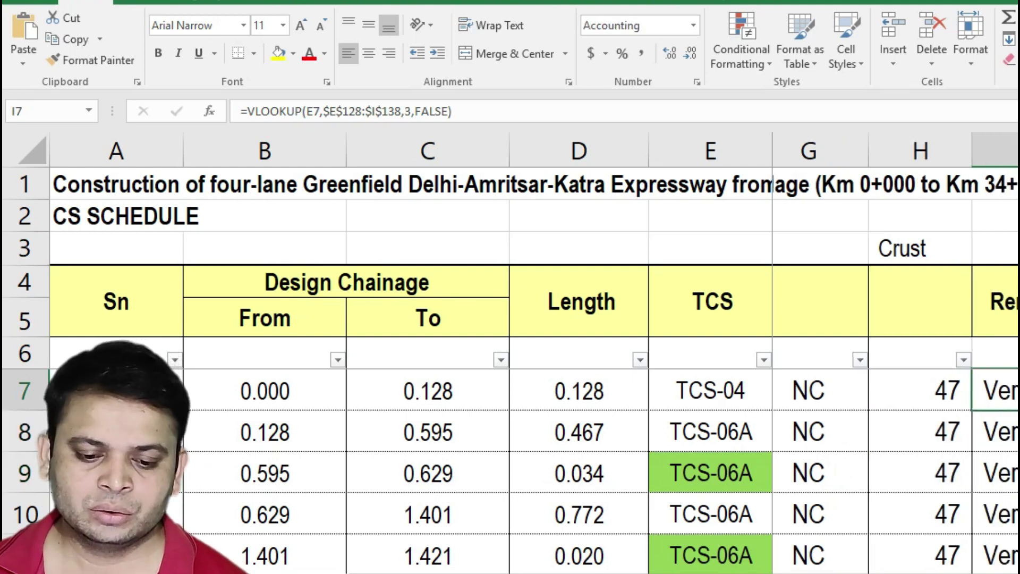
scroll(568, 429, "down", 1, "ctrl")
scroll(505, 419, "down", 1)
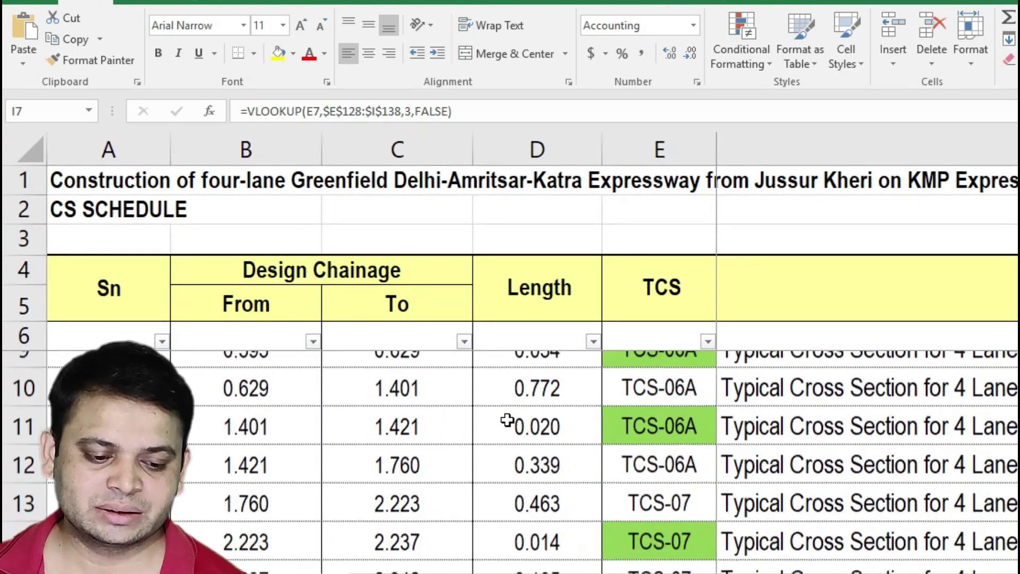
- Examine the From and To chainages of schedule rows 7 to 9, selecting cells in B7:C9 in turn
scroll(454, 448, "up", 1)
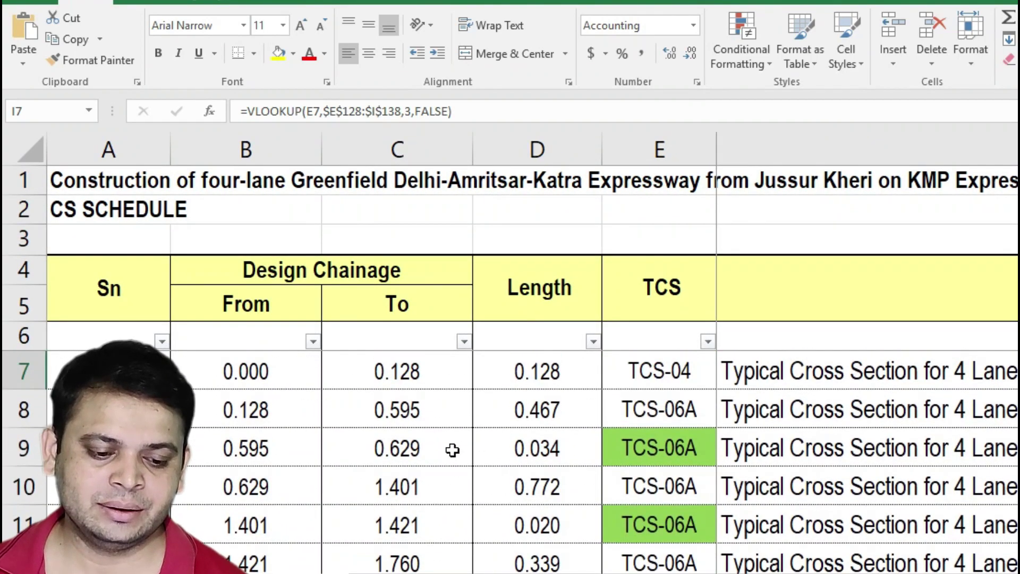
left_click(282, 385)
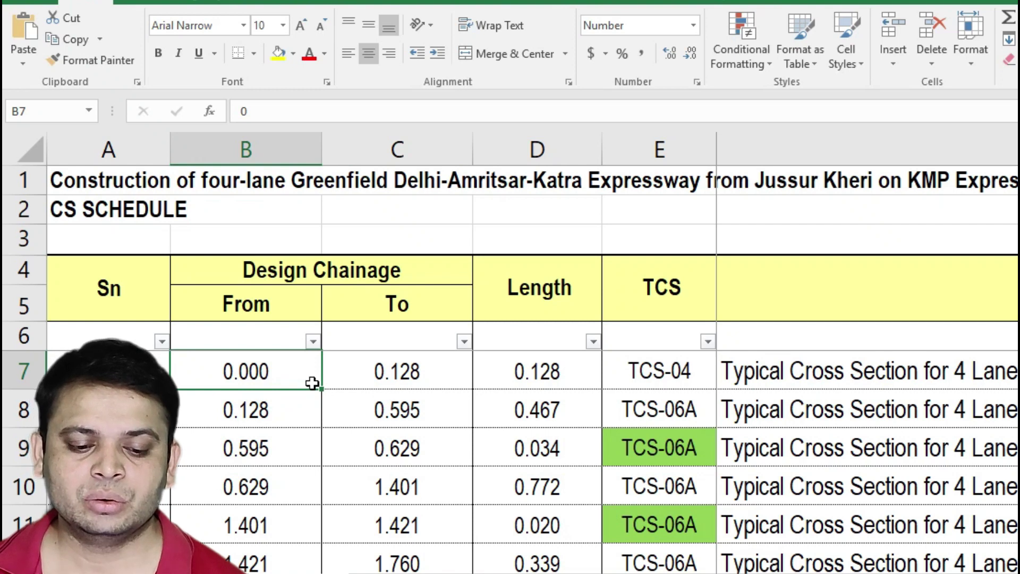
left_click(389, 387)
left_click(296, 377)
left_click(401, 378)
left_click(298, 408)
left_click(382, 409)
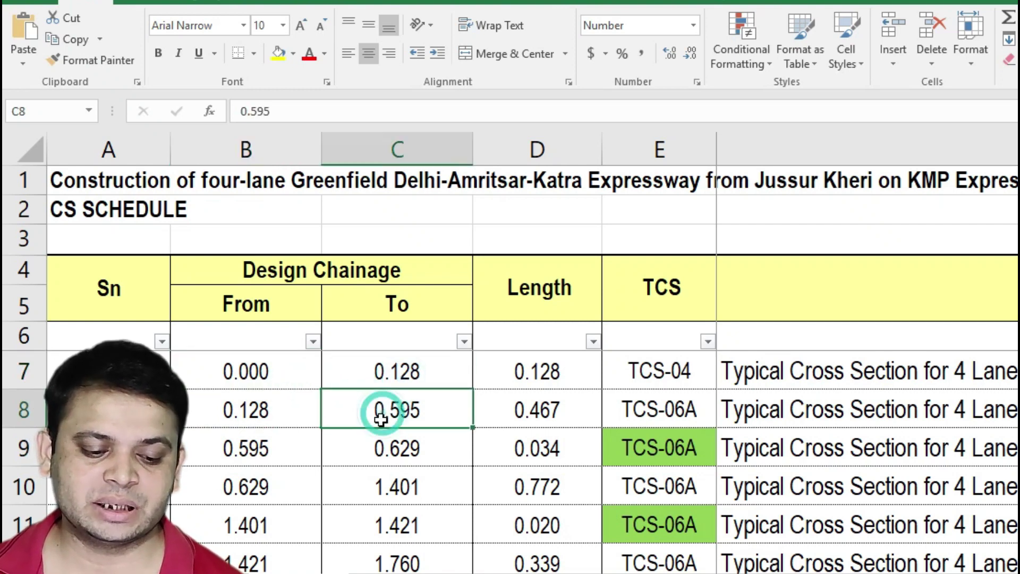
left_click(286, 457)
left_click(417, 450)
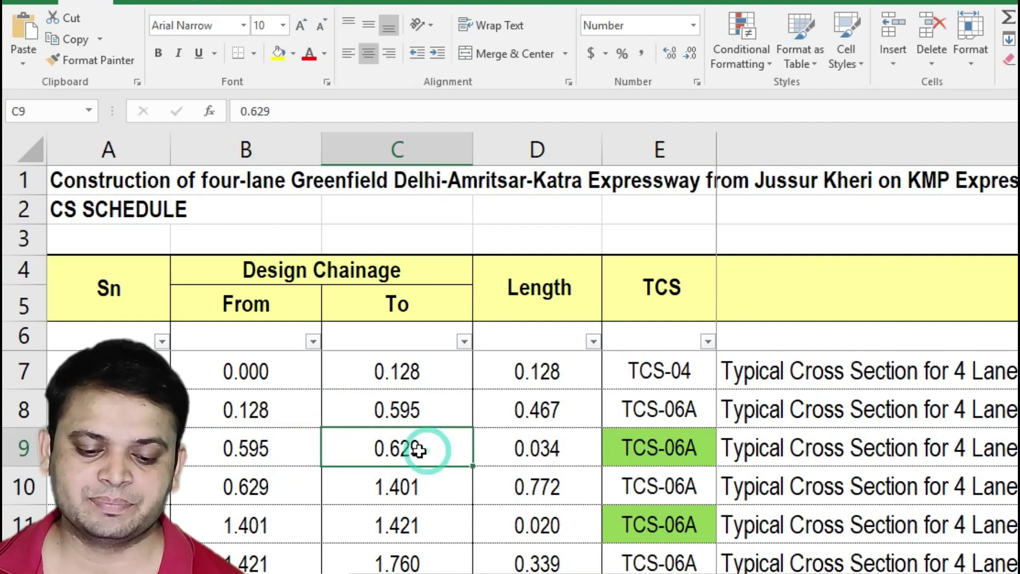
- Review the chainage rows down to the end of the schedule and select the last Length cell, D122
scroll(417, 451, "down", 4)
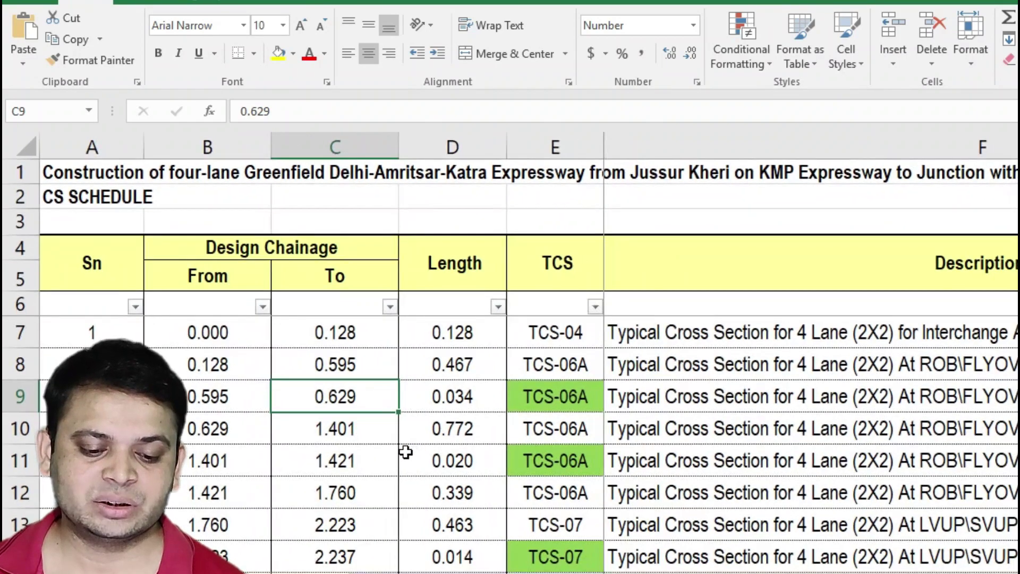
scroll(312, 453, "down", 11)
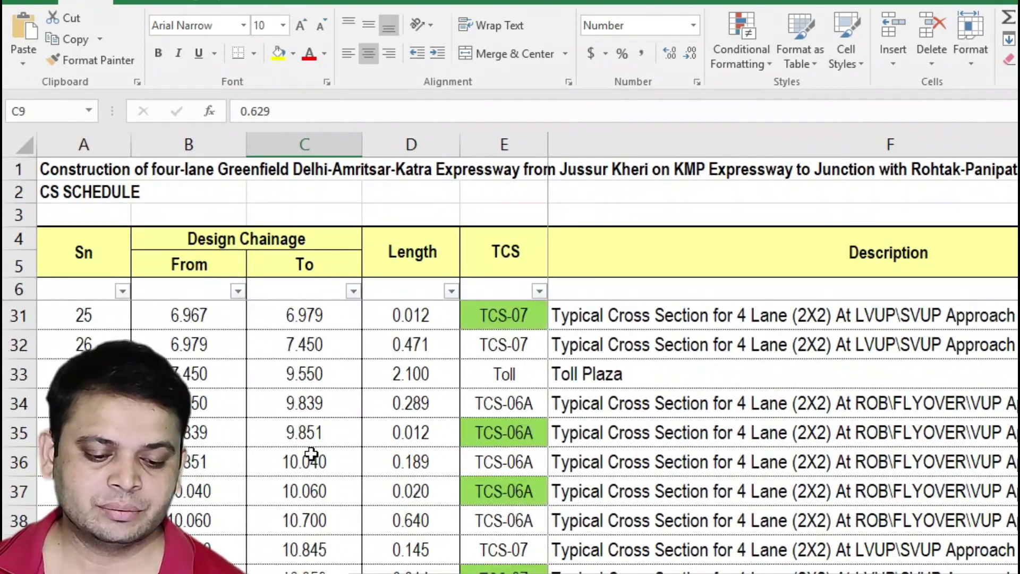
scroll(312, 453, "down", 13)
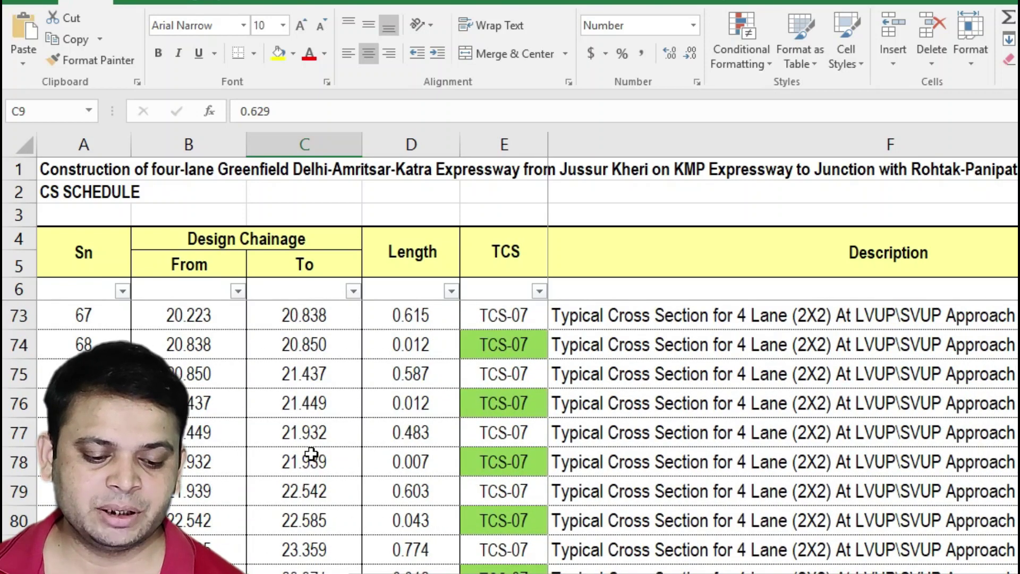
scroll(312, 453, "down", 12)
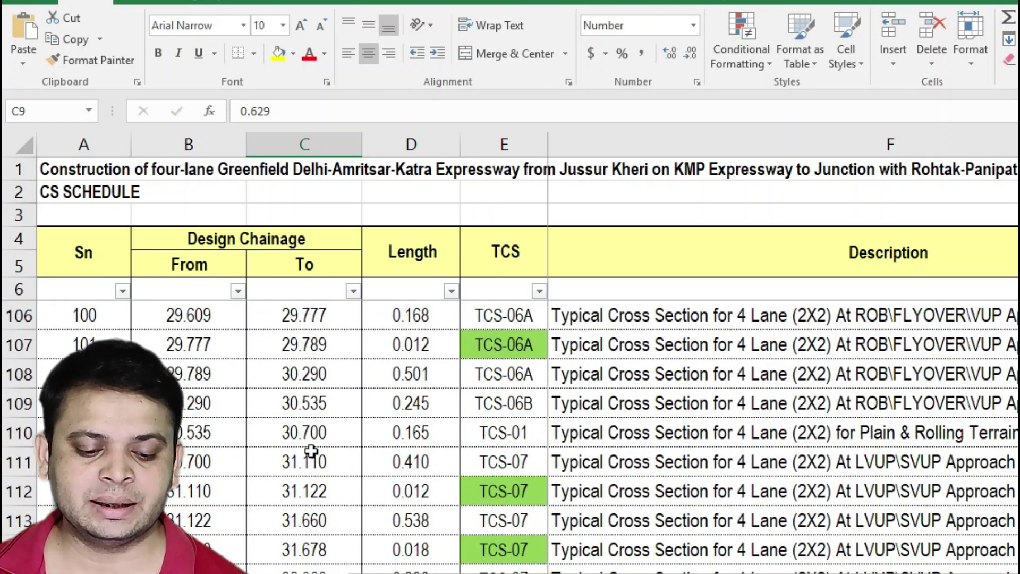
scroll(319, 451, "down", 1)
scroll(405, 485, "up", 1)
left_click(421, 519)
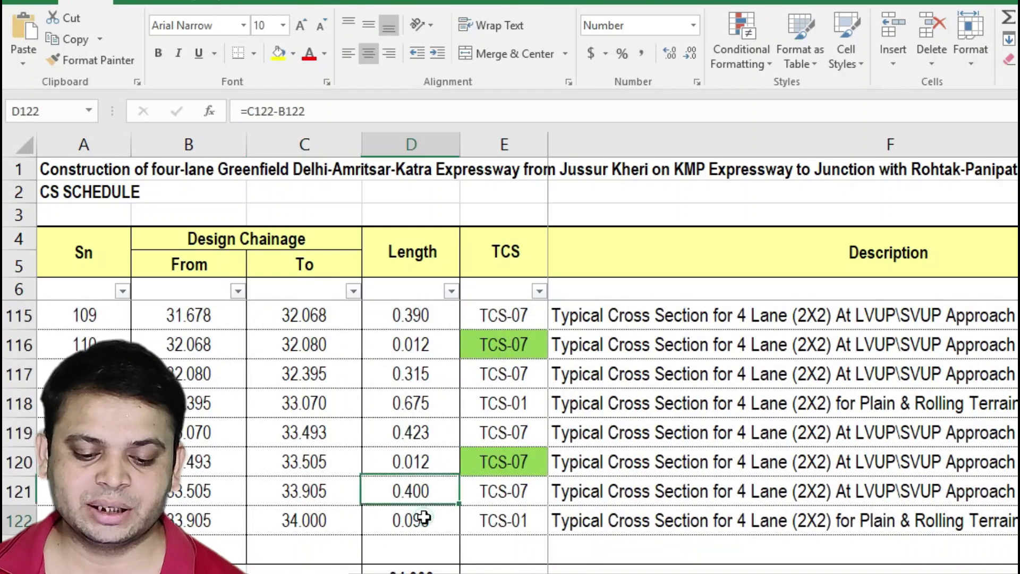
- Inspect the Length formulas in D7, D8 and D9 and their From and To references, leaving each formula as it is
scroll(418, 468, "up", 16)
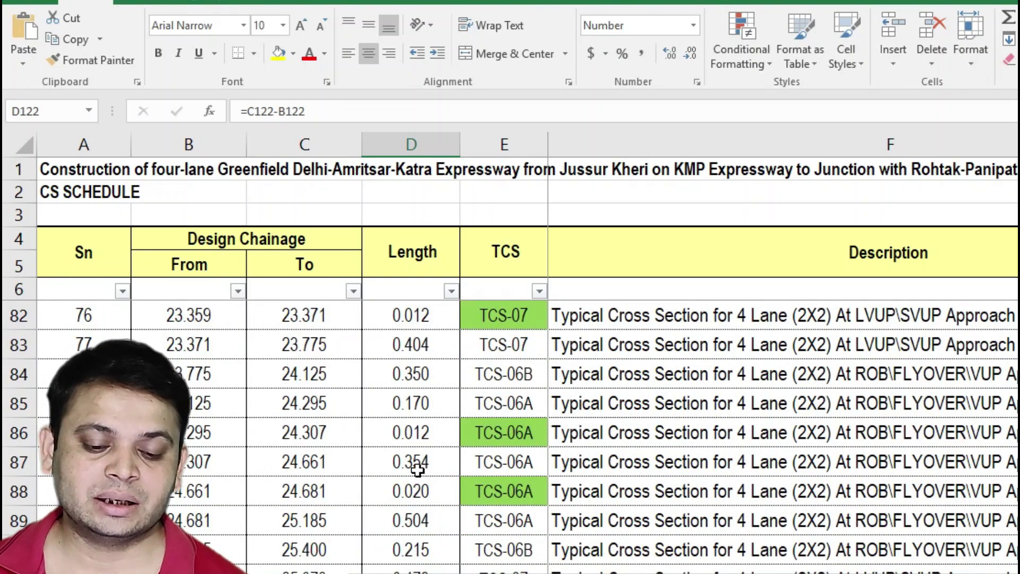
scroll(417, 468, "up", 6)
scroll(414, 468, "up", 5)
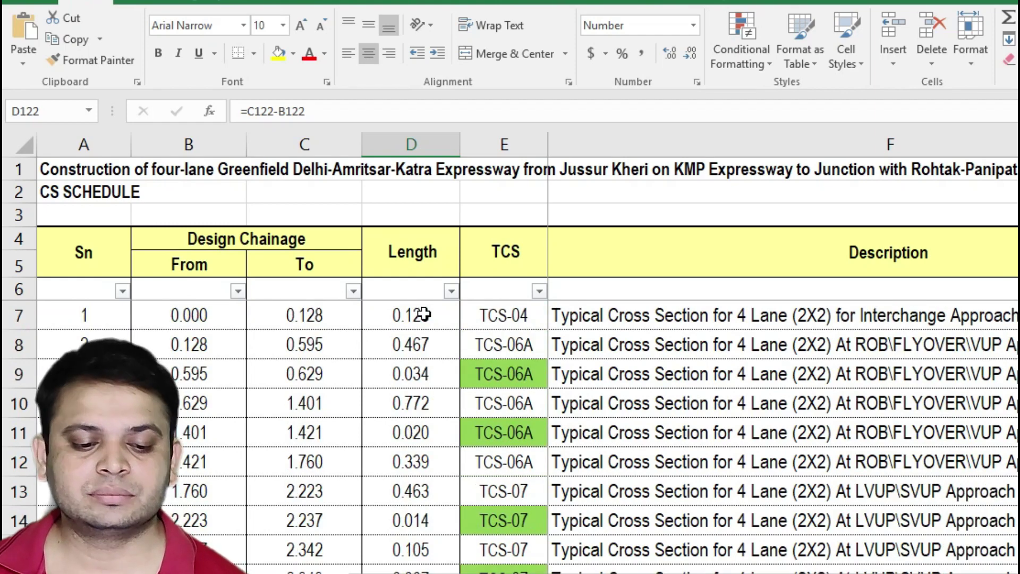
left_click(305, 314)
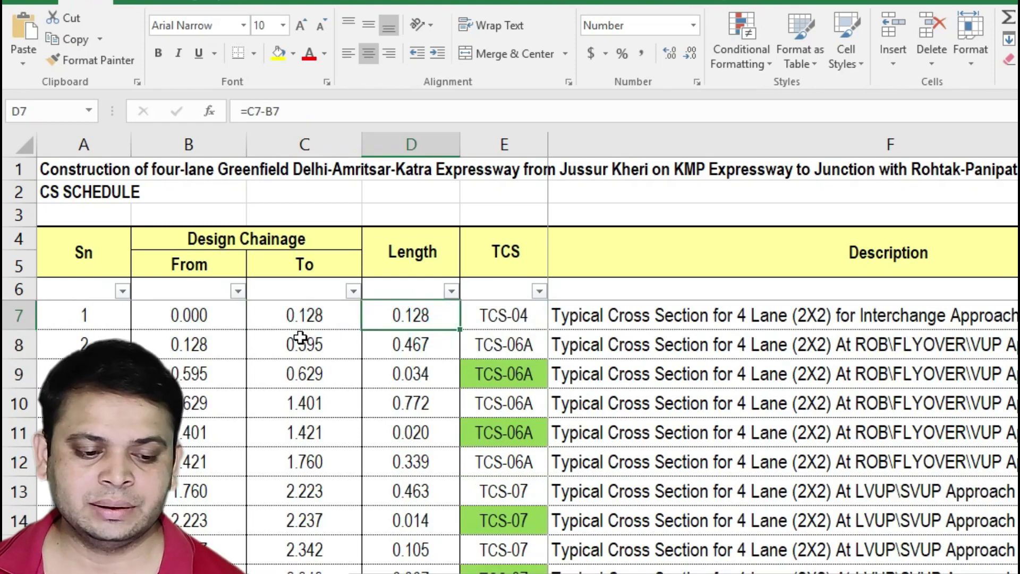
double_click(428, 317)
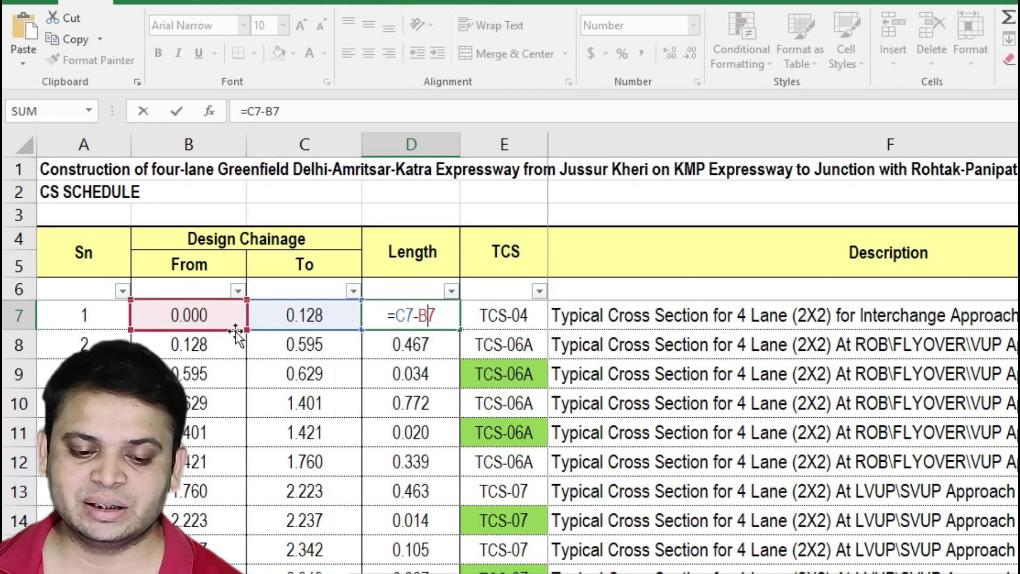
left_click(413, 345)
double_click(413, 346)
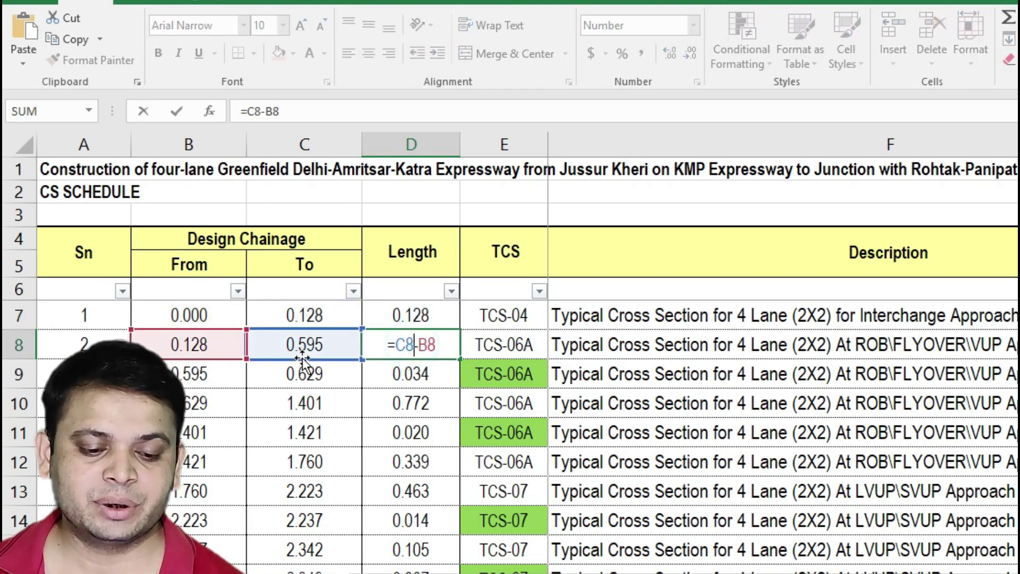
key("Escape")
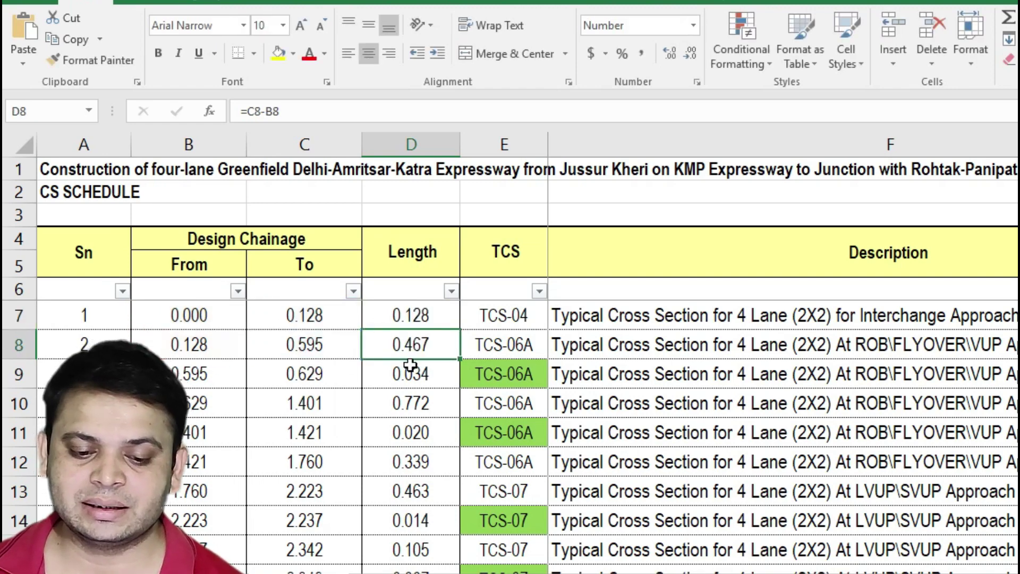
double_click(412, 372)
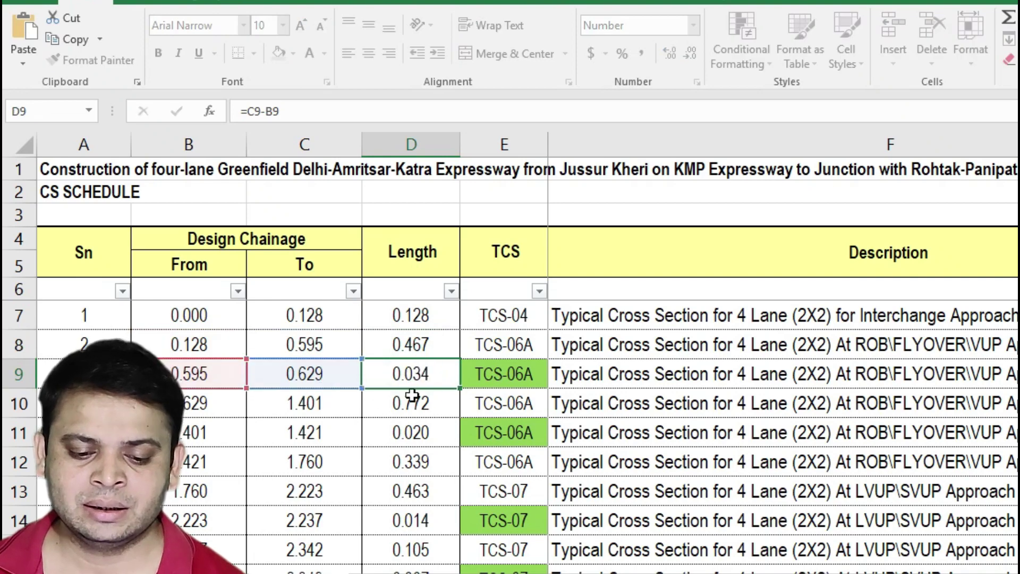
key("Escape")
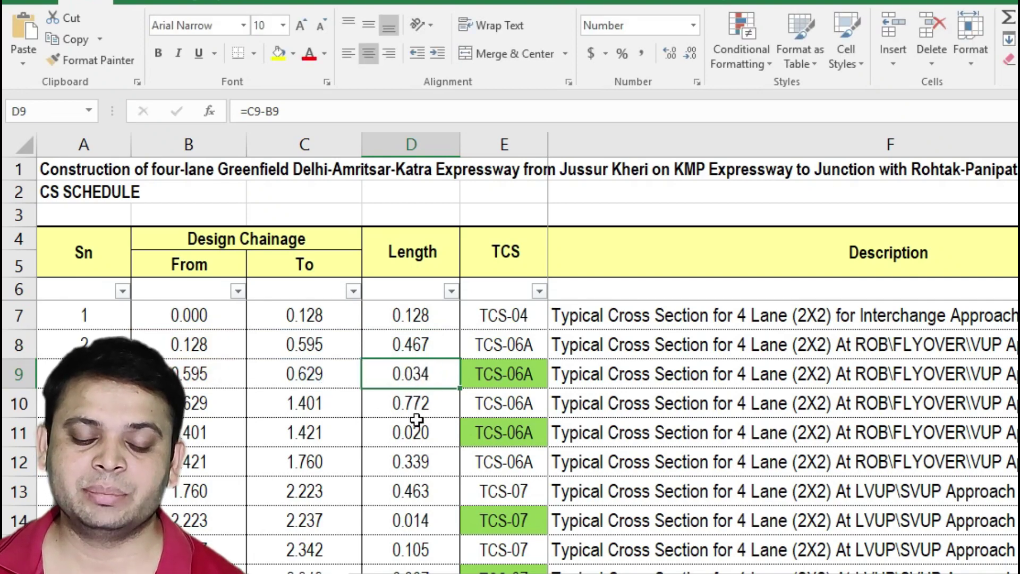
- Compare the Length and TCS entries of rows 7 and 8, and select the TCS cell E12
left_click(443, 318)
left_click(525, 315)
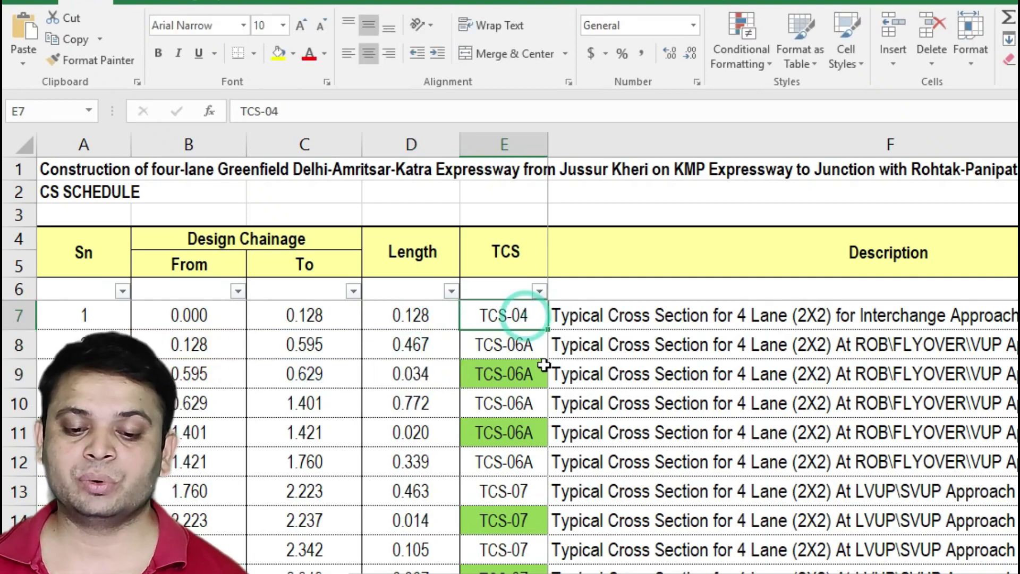
left_click(413, 338)
left_click(496, 346)
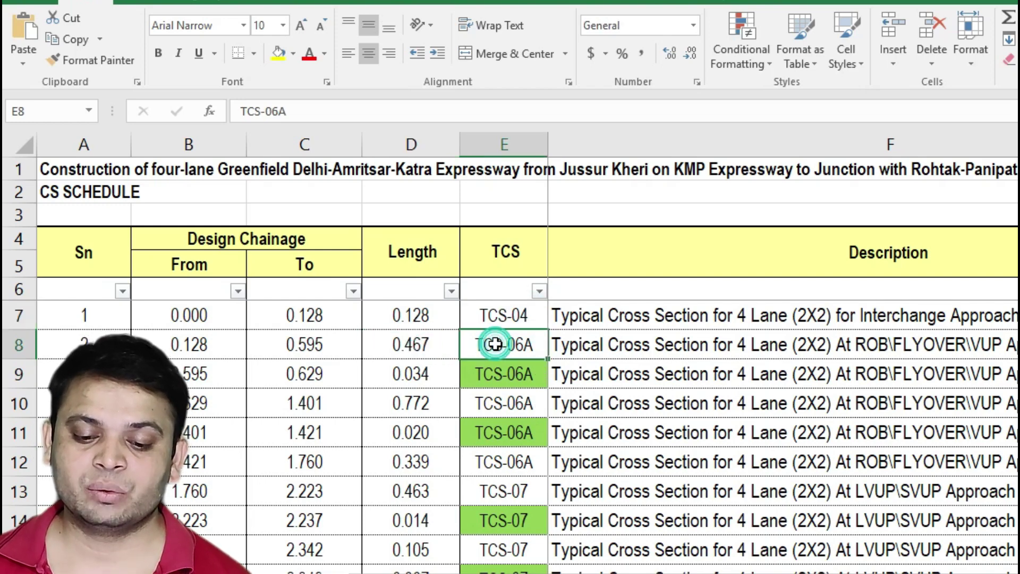
left_click(518, 455)
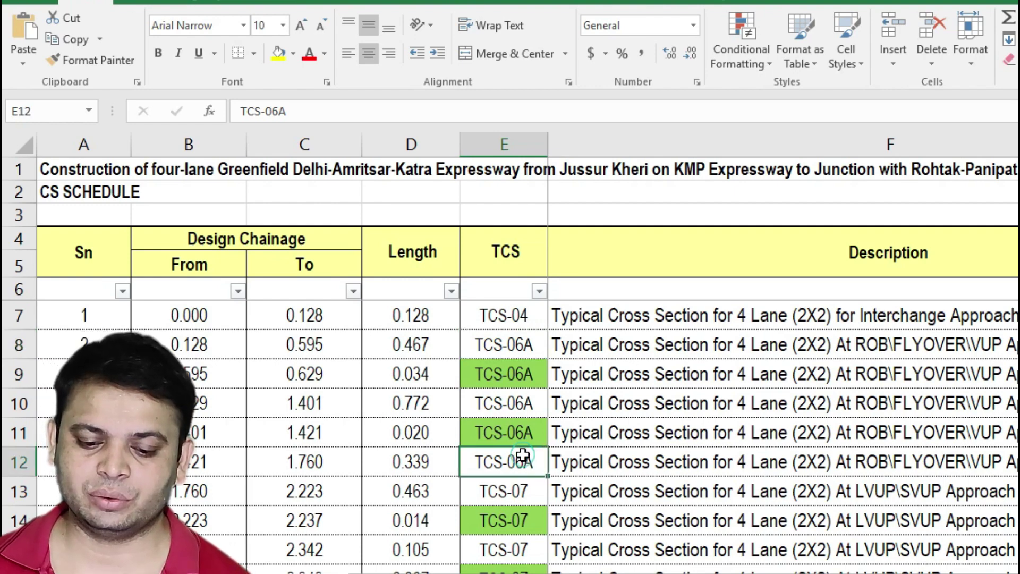
- View the schedule down to the TCS summary table below it and select its Type entries starting from C128
scroll(521, 455, "down", 5)
scroll(521, 456, "down", 10)
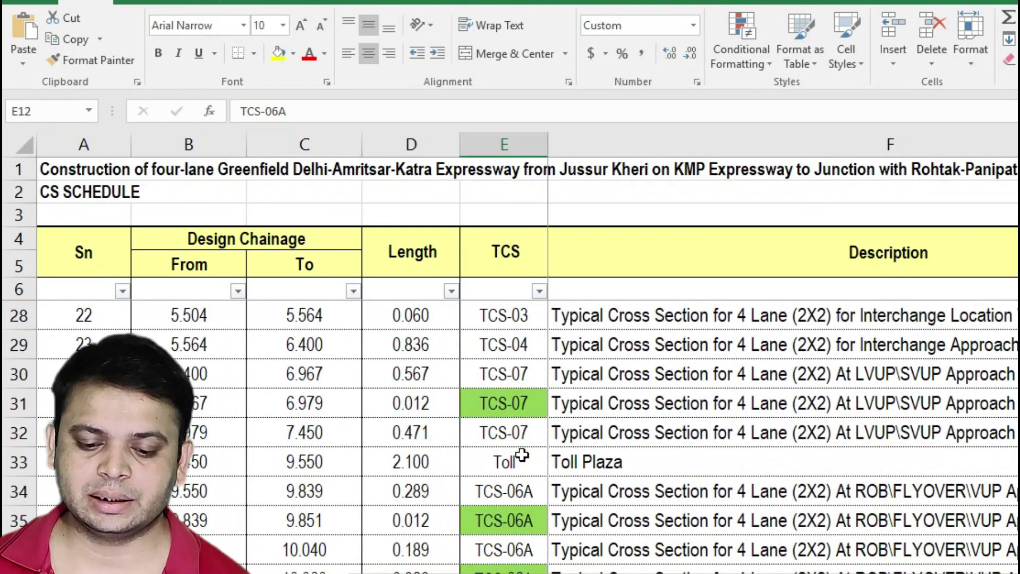
scroll(521, 455, "down", 15)
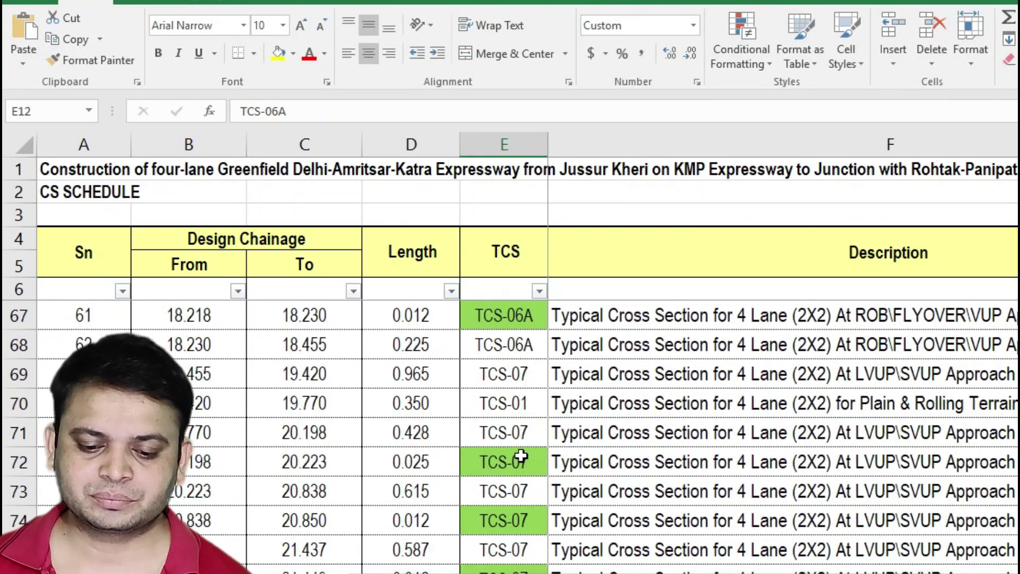
scroll(521, 455, "down", 8)
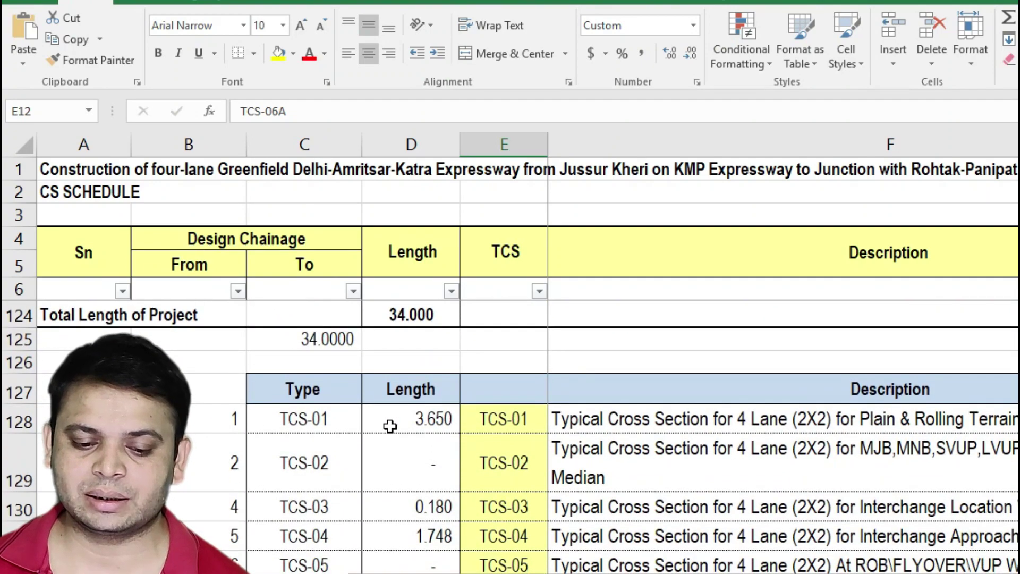
scroll(396, 428, "down", 1)
left_click(330, 349)
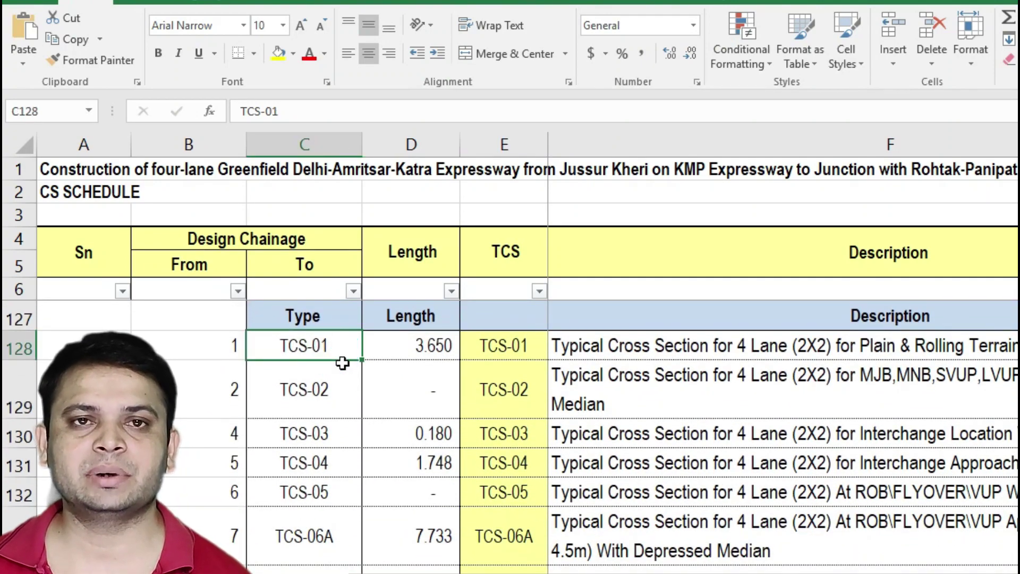
left_click_drag(345, 348, 336, 468)
- View the total project length above the summary table and examine the SUMIF formula in D128
scroll(335, 469, "up", 3)
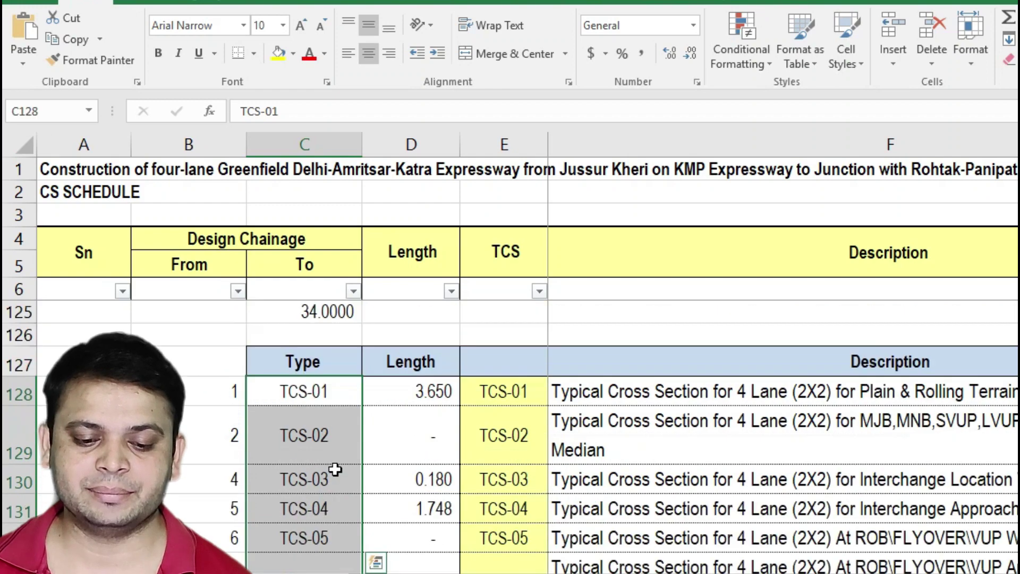
scroll(398, 448, "down", 1)
scroll(396, 447, "up", 2)
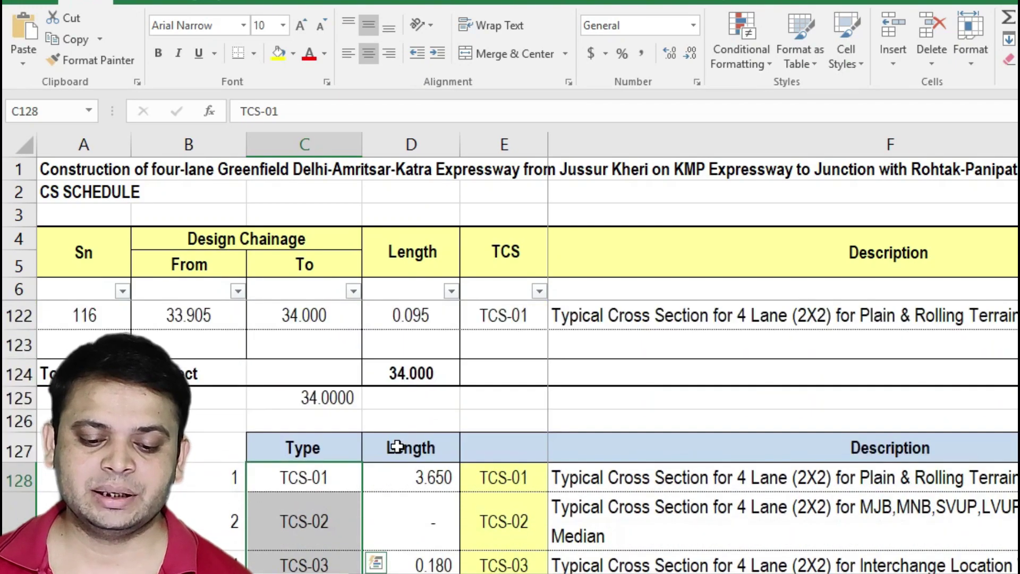
left_click(449, 473)
- Clear the Length formulas of all types in the summary table, cells D128:D138
scroll(514, 486, "down", 2)
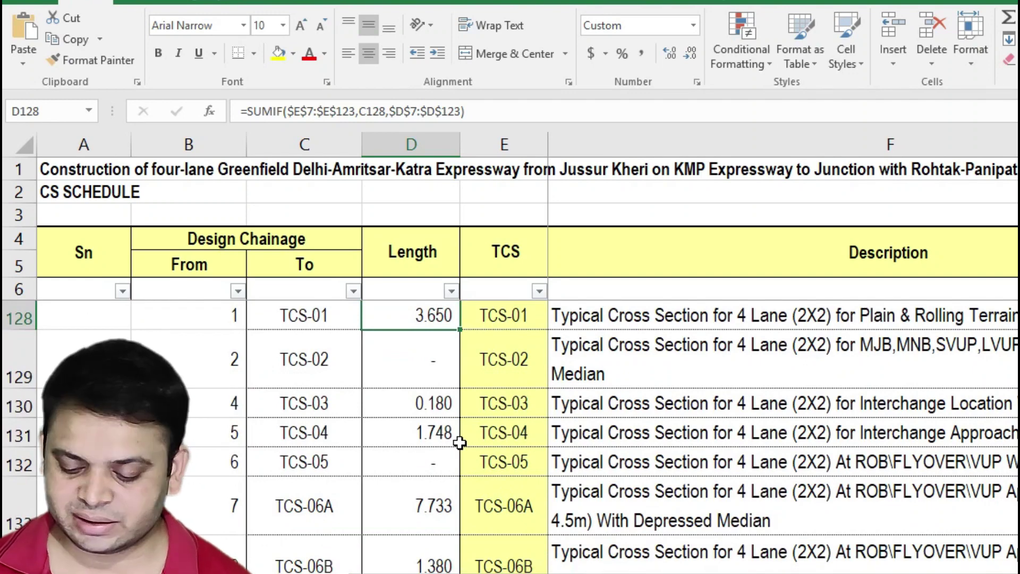
left_click_drag(459, 442, 460, 442)
scroll(460, 445, "down", 3)
key("Delete")
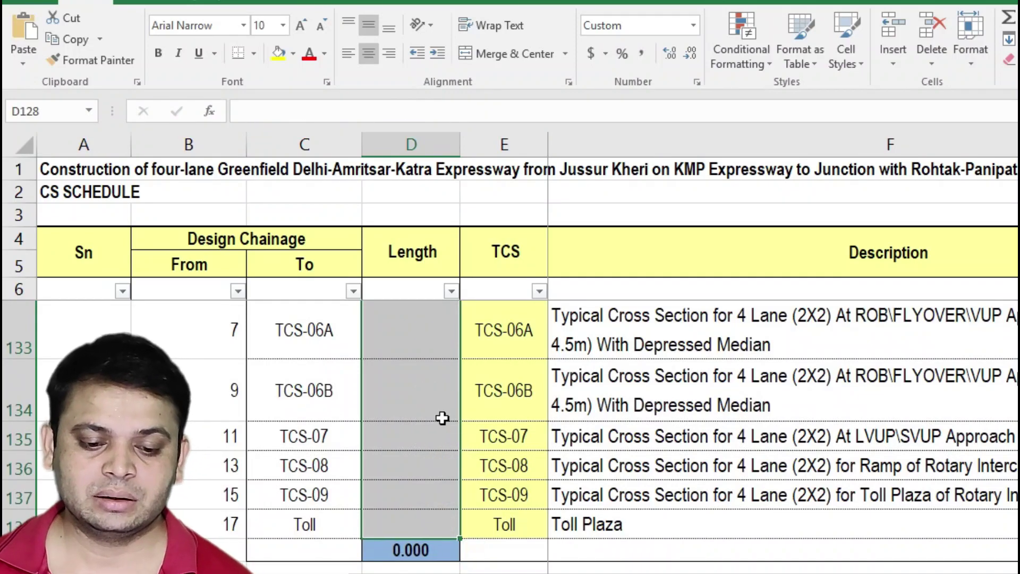
- Start a SUMIF formula in D128, the Length cell of TCS-01 in the summary table
scroll(442, 407, "up", 2)
left_click(433, 353)
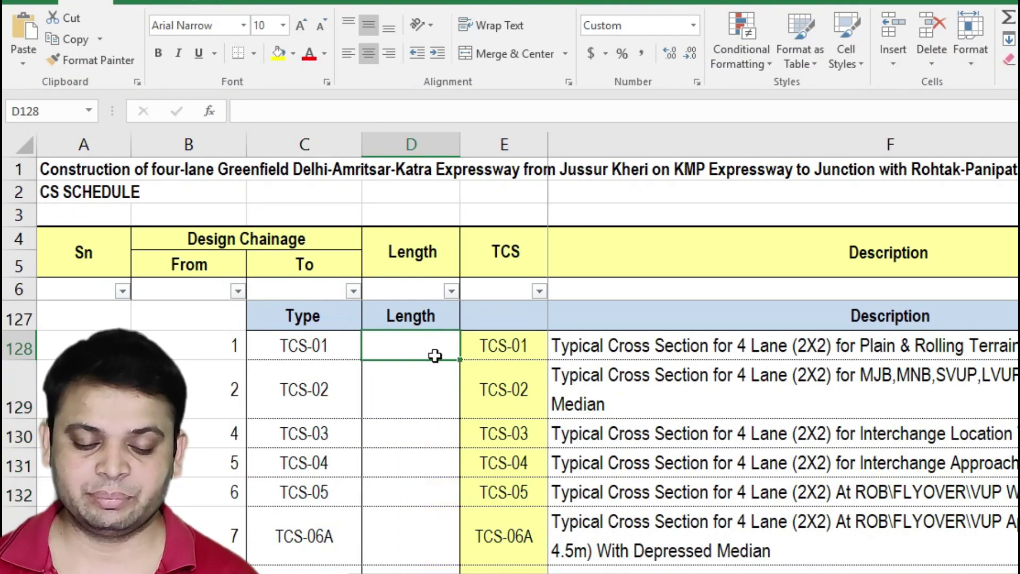
type("=")
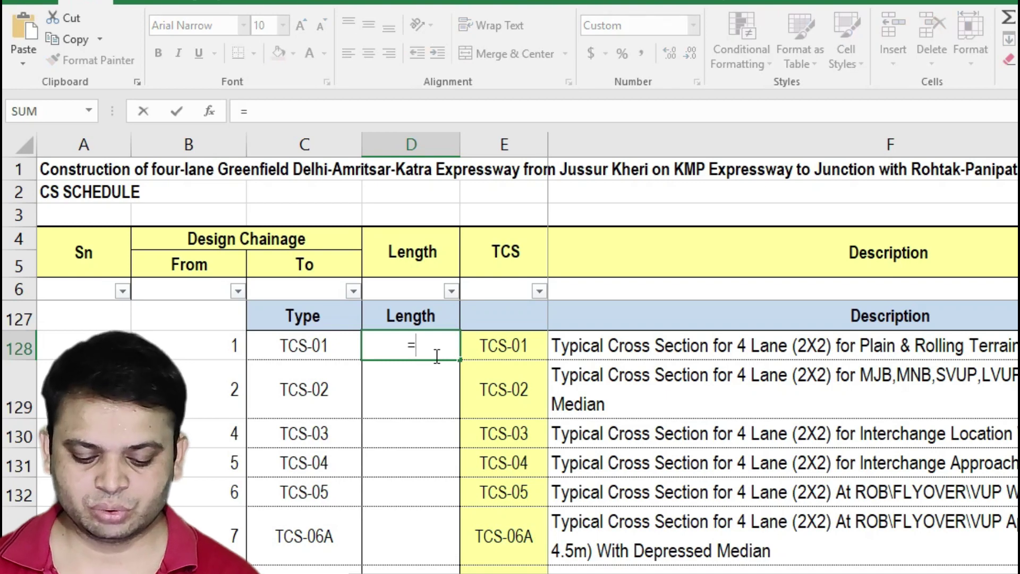
type("v")
key("BackSpace")
key("BackSpace")
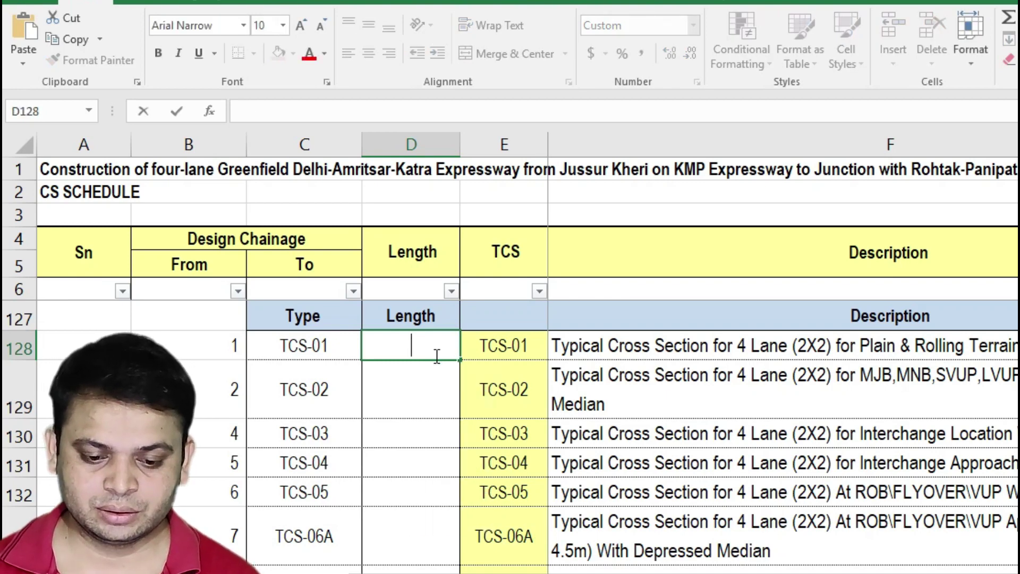
type("=s")
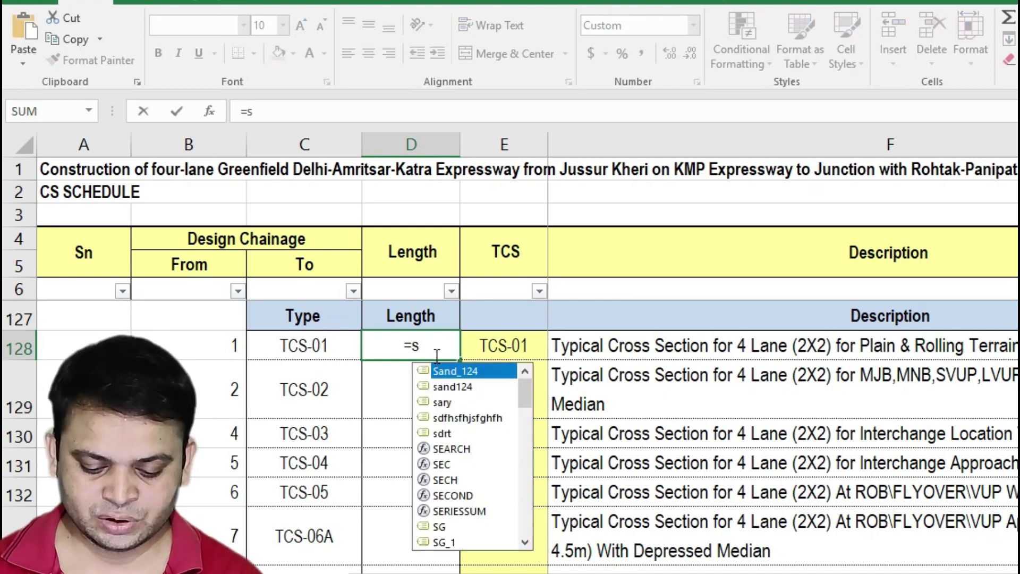
type("umi")
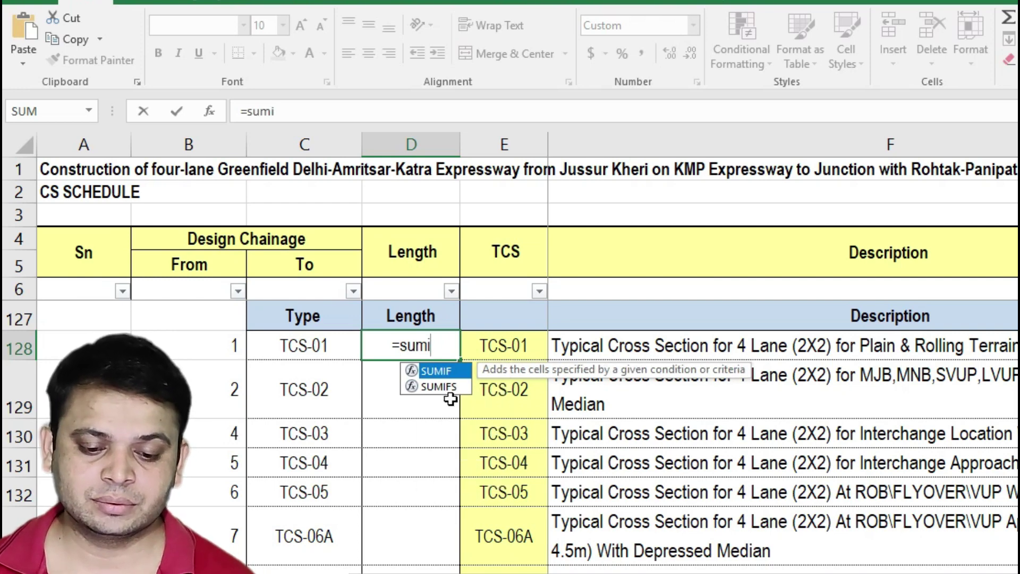
double_click(450, 371)
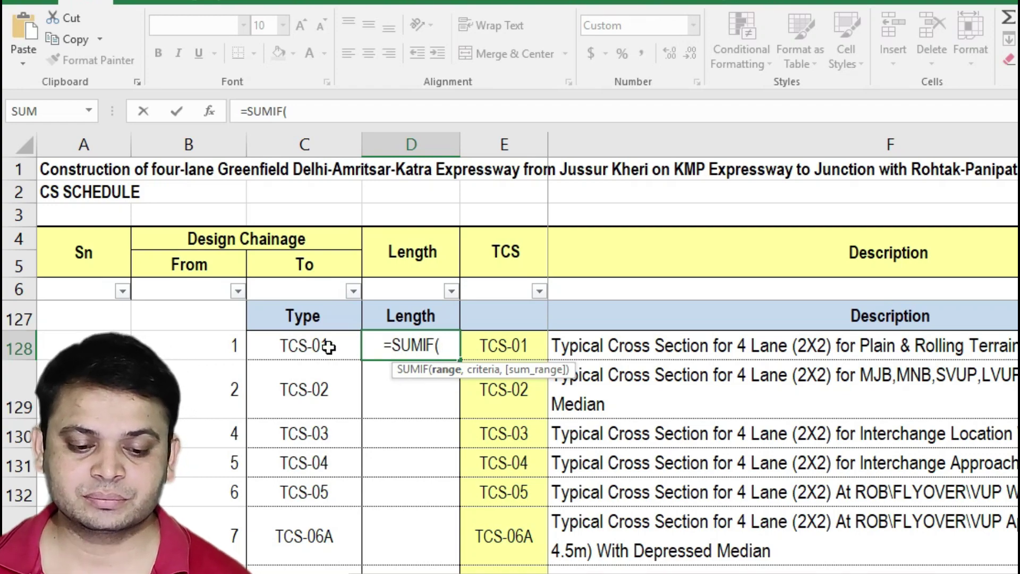
- Set the SUMIF range to the schedule's TCS entries E7:E122
scroll(438, 408, "up", 2)
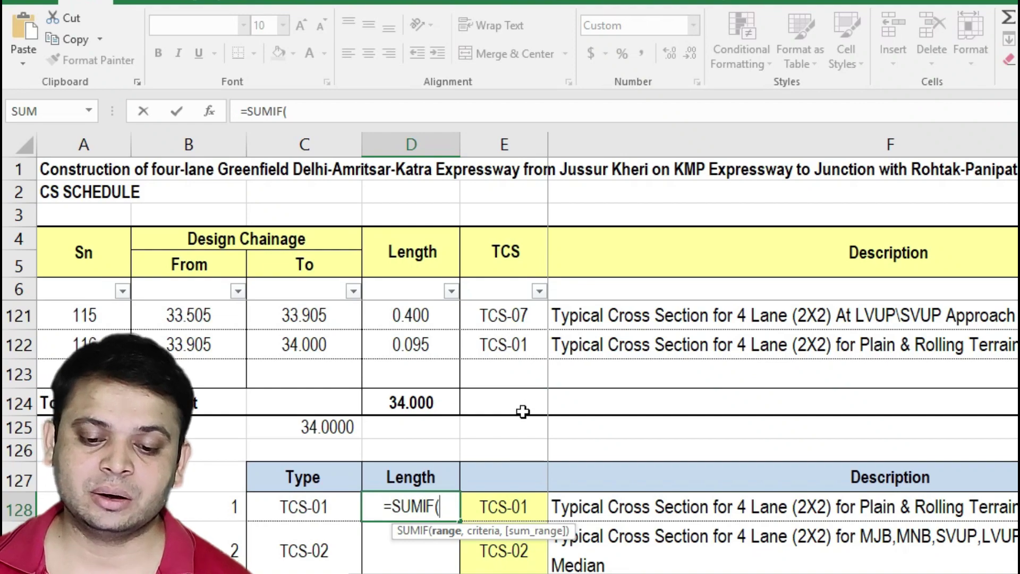
scroll(523, 405, "up", 14)
scroll(523, 414, "up", 20)
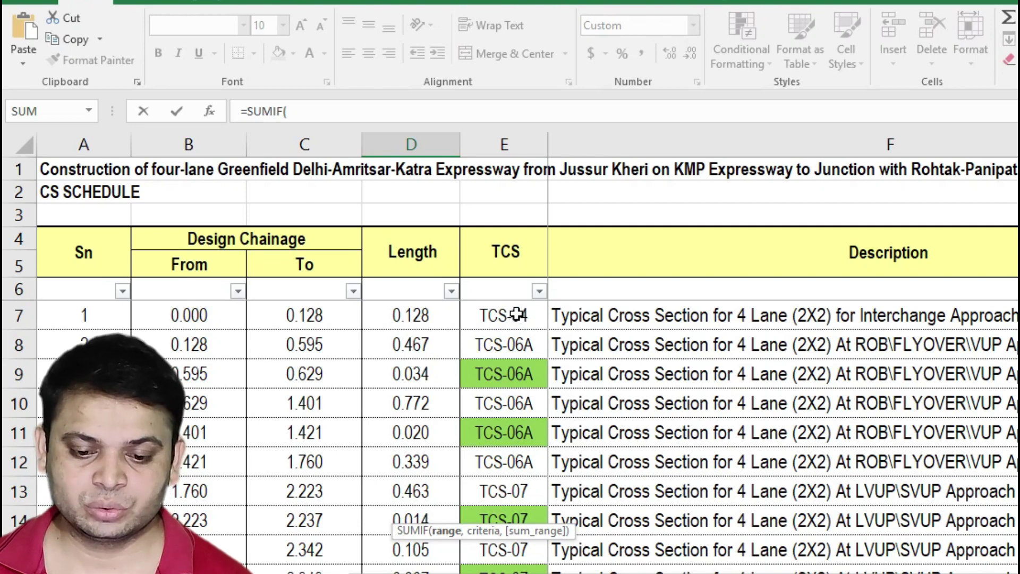
left_click_drag(528, 315, 560, 470)
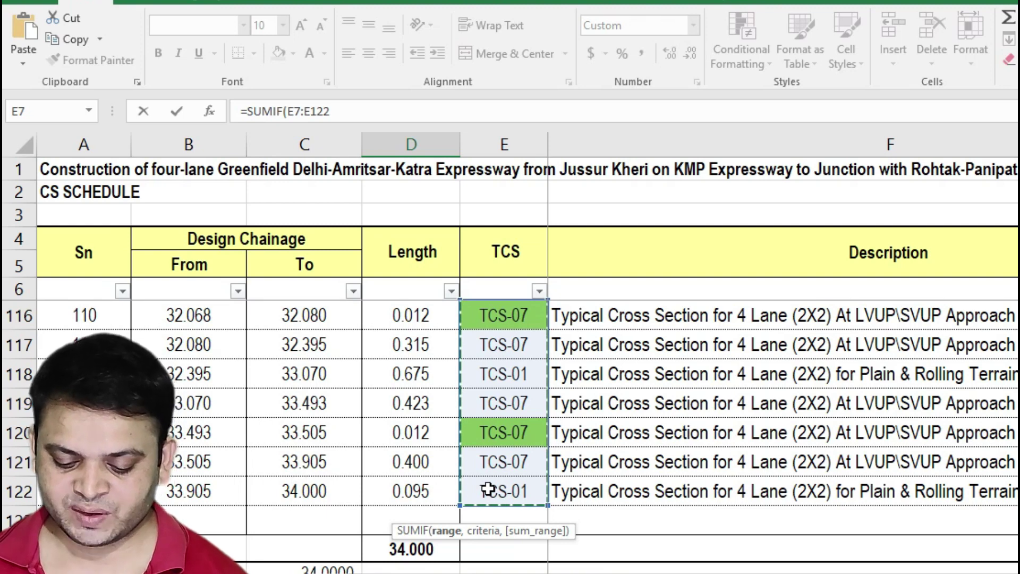
type(",")
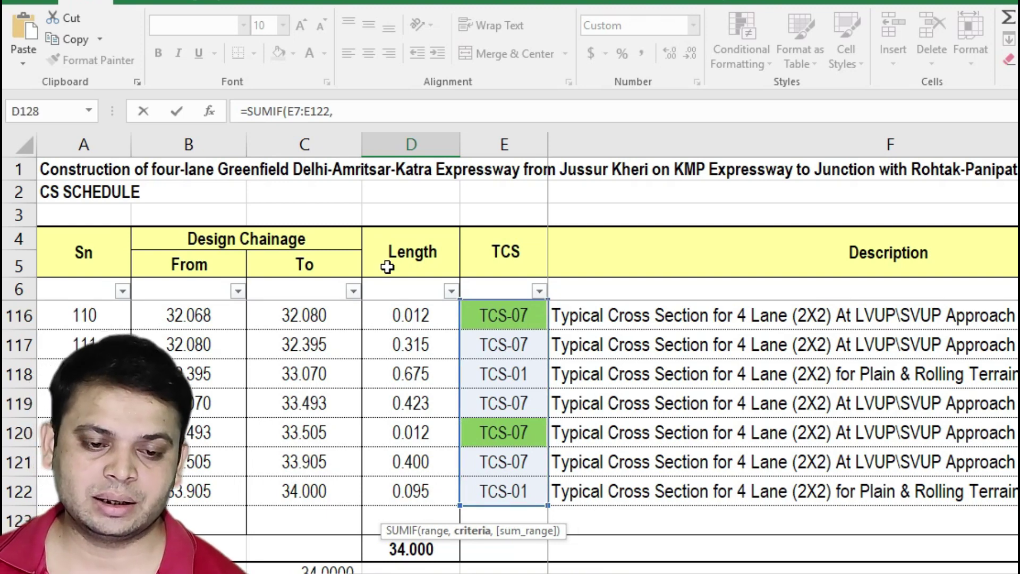
- Set the SUMIF criteria to the TCS-01 type in C128
left_click(356, 111)
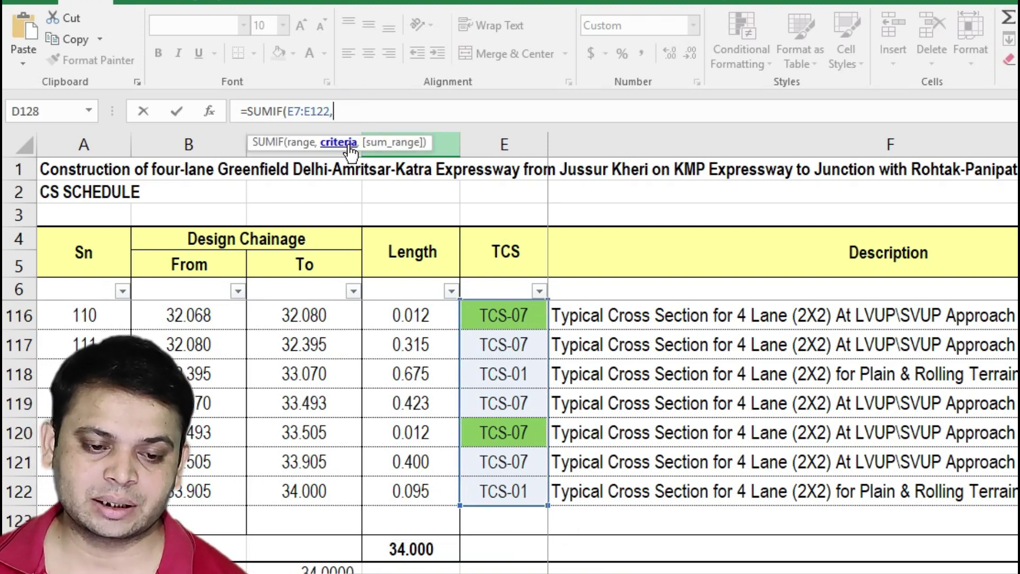
scroll(2, 409, "down", 3)
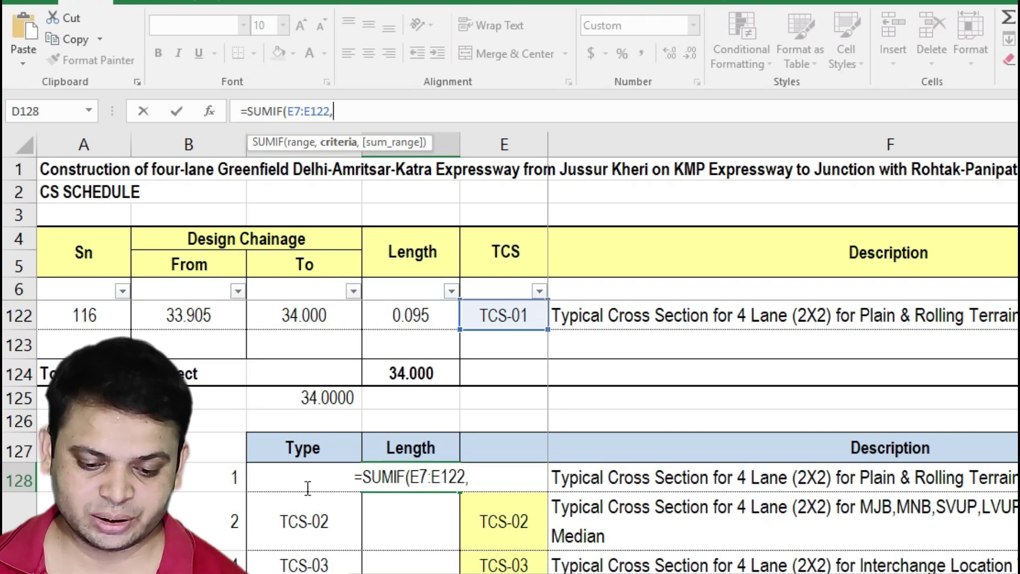
type("C128")
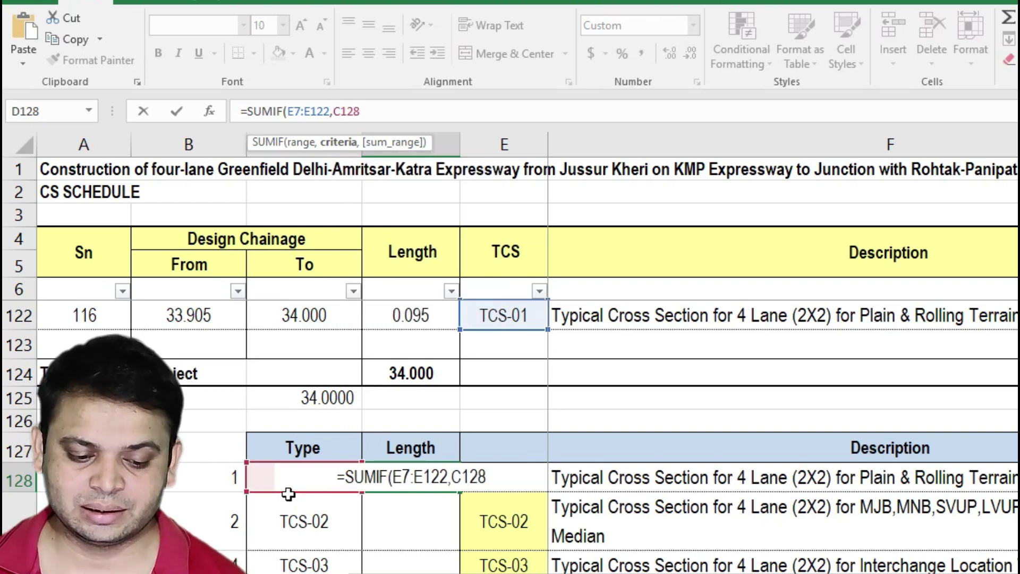
type(",")
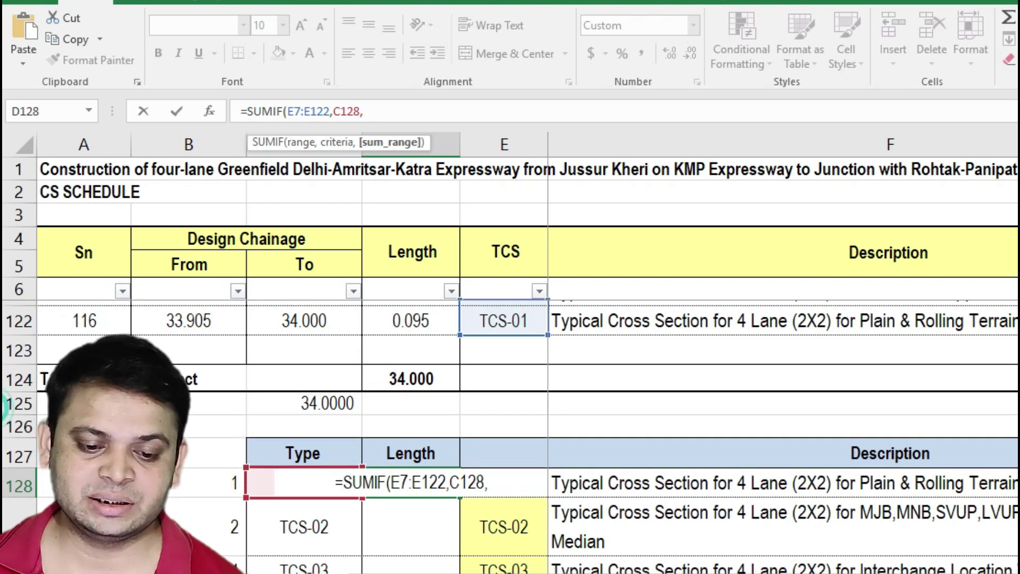
- Set the sum range to the schedule's lengths D7:D122 and complete the SUMIF formula in D128
scroll(510, 435, "up", 1)
scroll(484, 380, "up", 1)
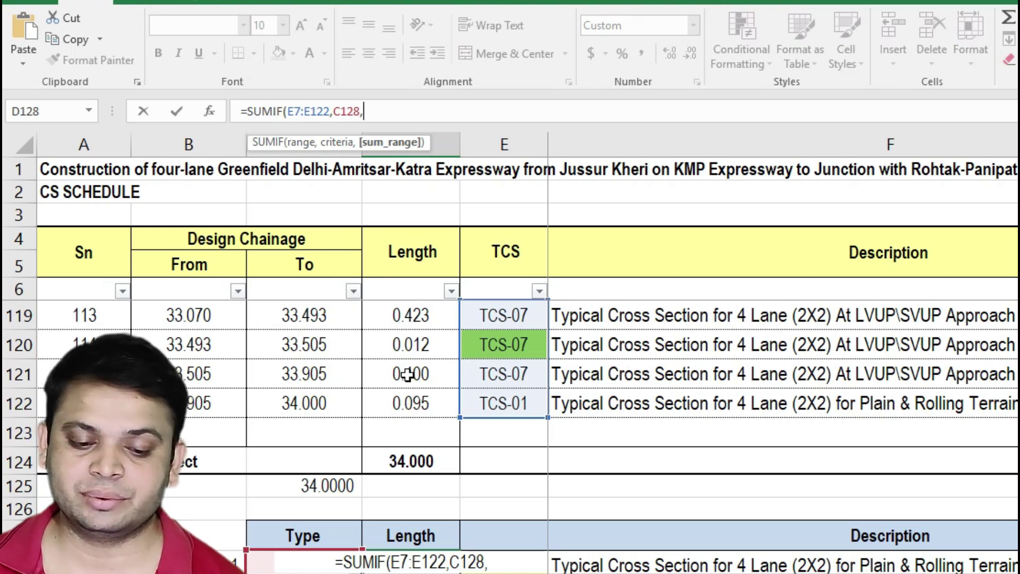
scroll(4, 134, "up", 20)
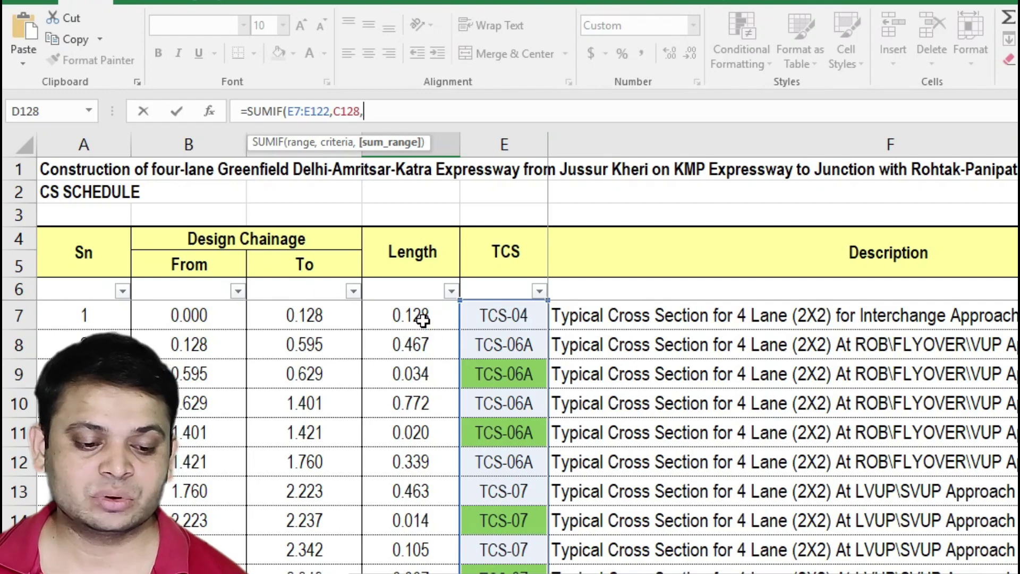
left_click_drag(423, 309, 426, 524)
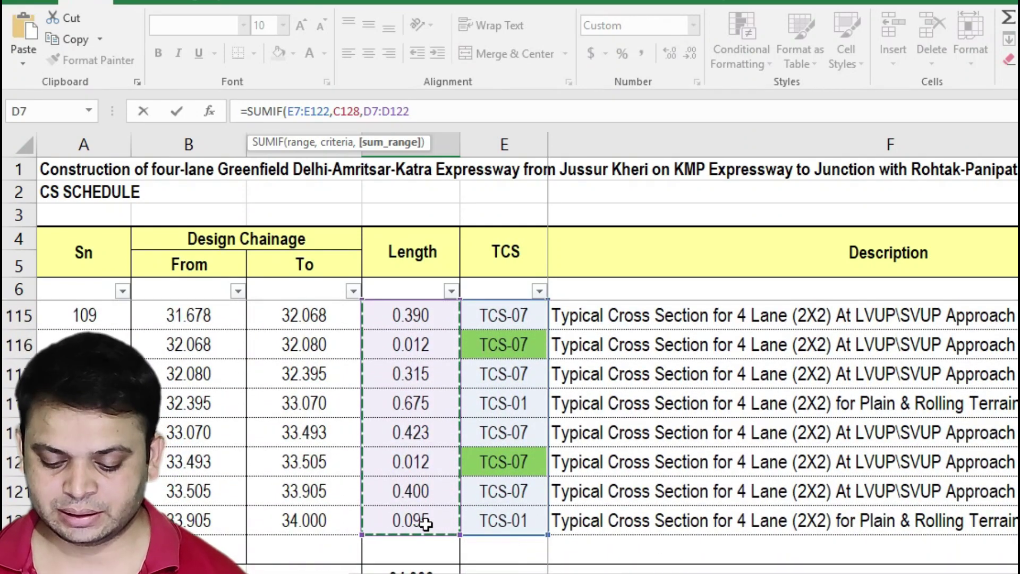
type(")")
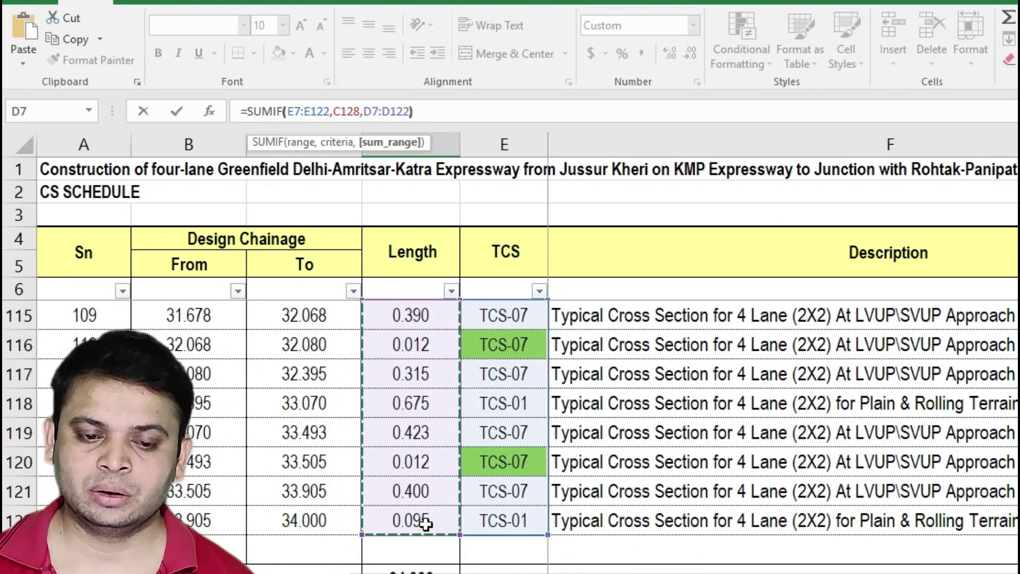
key("Return")
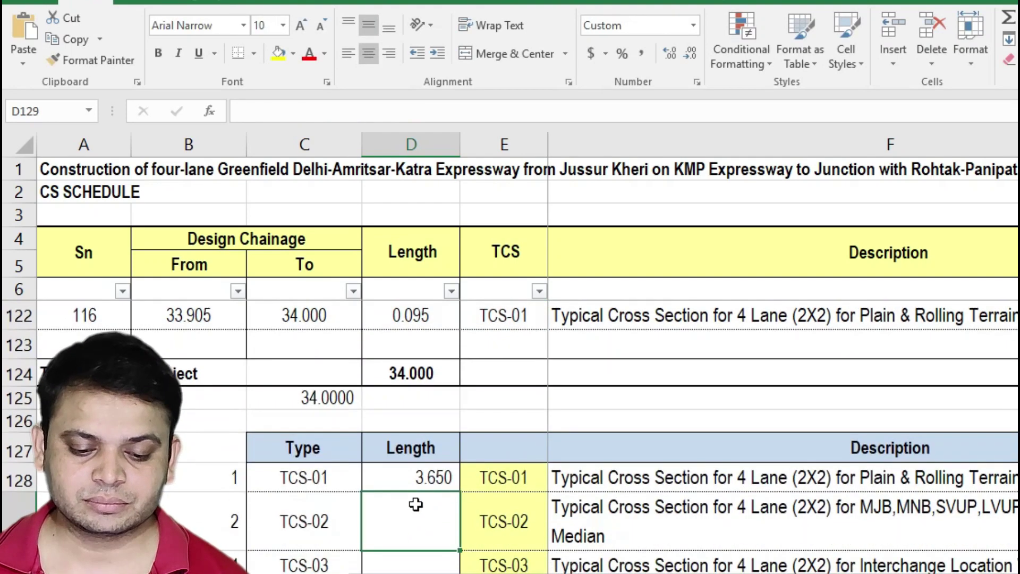
- Examine the TCS-01 length formula in D128 alongside its Type entry and the Length cells below it
scroll(416, 506, "down", 1)
left_click(434, 394)
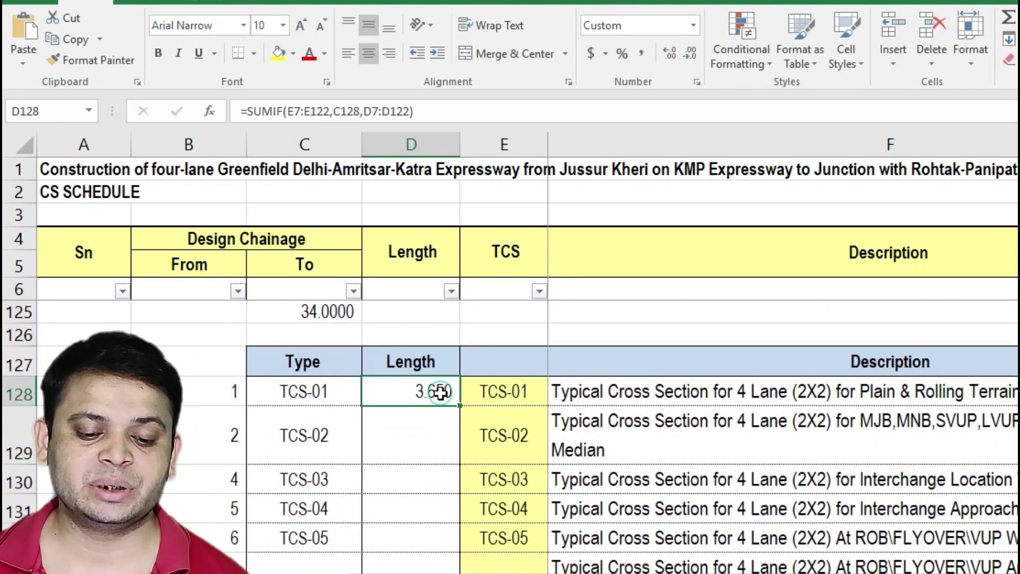
left_click(301, 395)
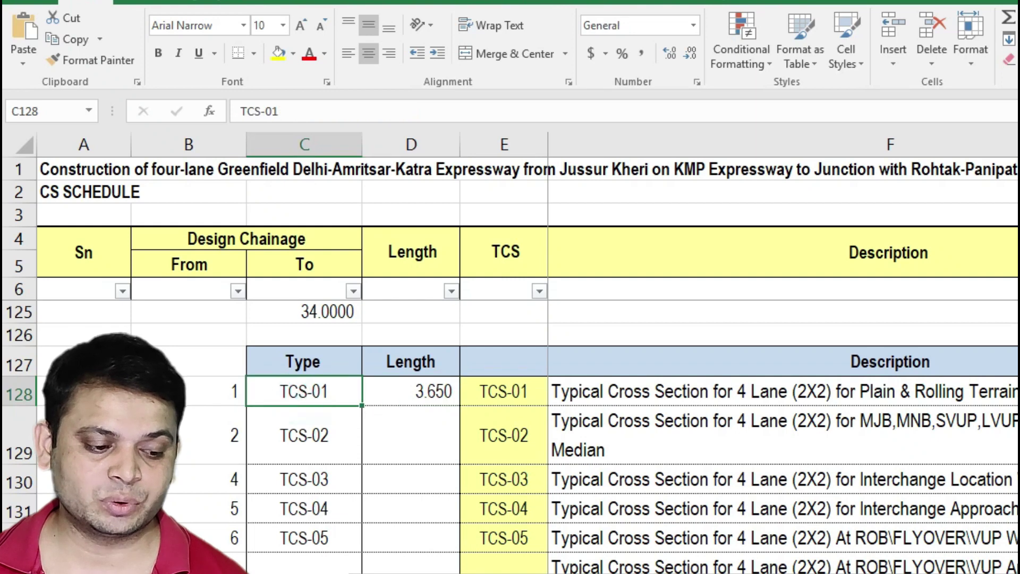
left_click(17, 393)
left_click(429, 399)
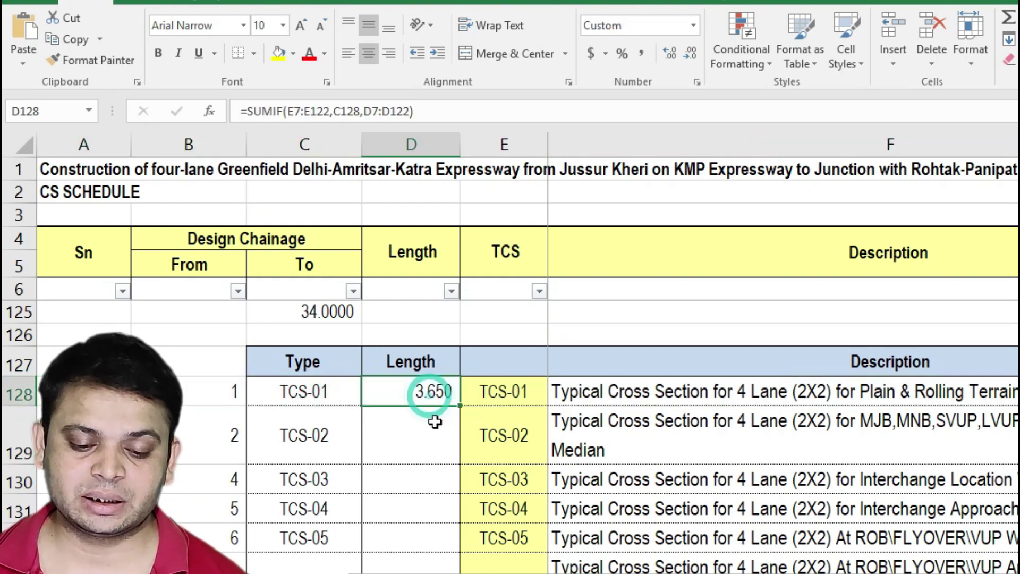
left_click(433, 435)
left_click(440, 394)
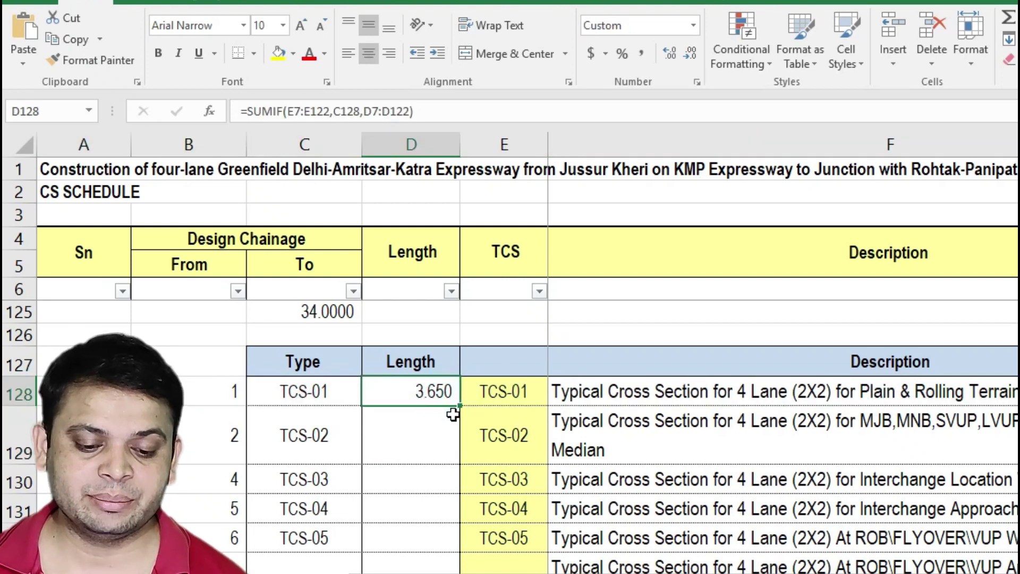
left_click(441, 436)
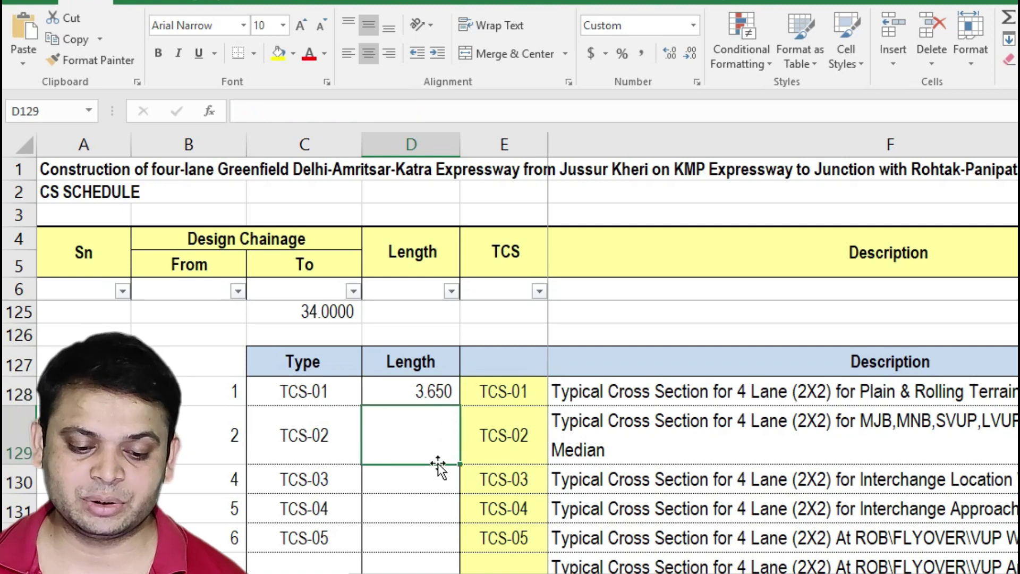
left_click(433, 482)
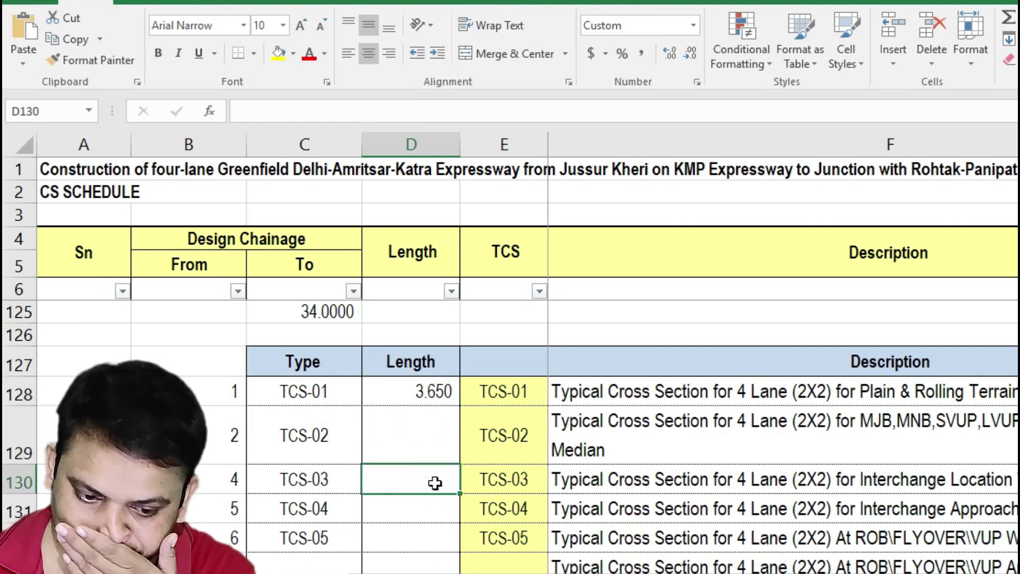
scroll(424, 507, "down", 1)
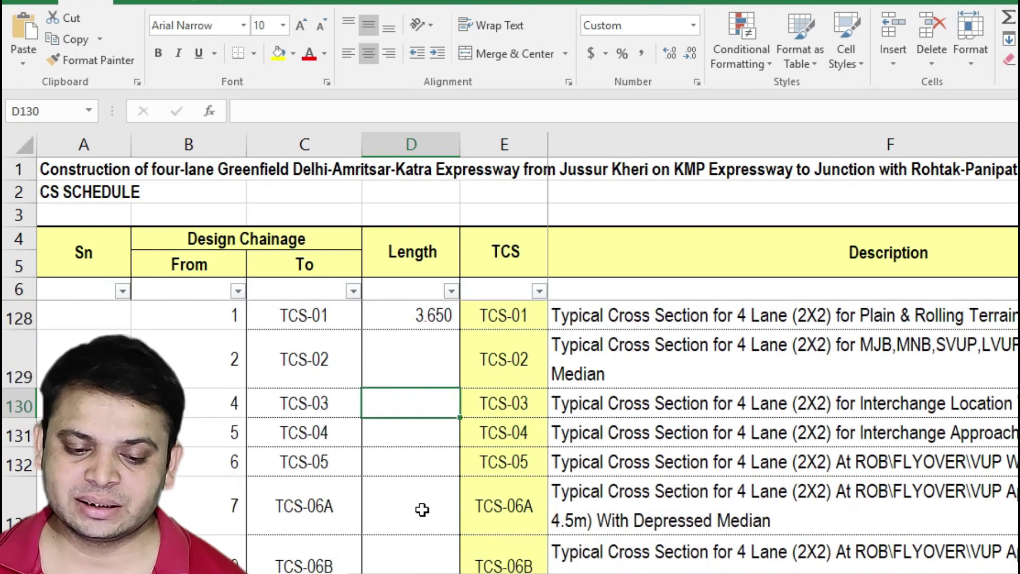
scroll(425, 500, "up", 1)
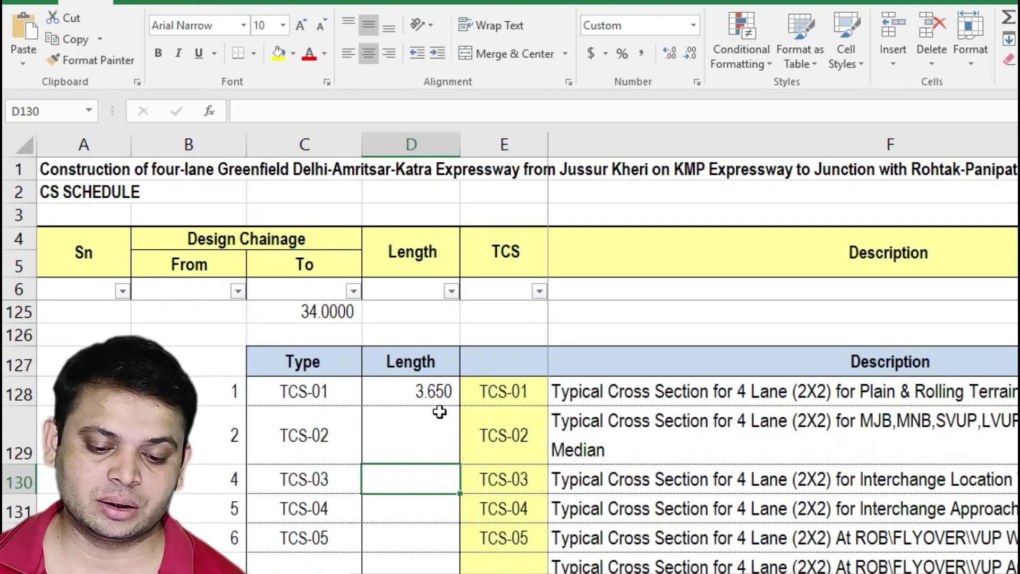
- Make both ranges of the D128 formula absolute, as $E$7:$E$122 and $D$7:$D$122, keeping the criteria C128 relative
left_click(439, 393)
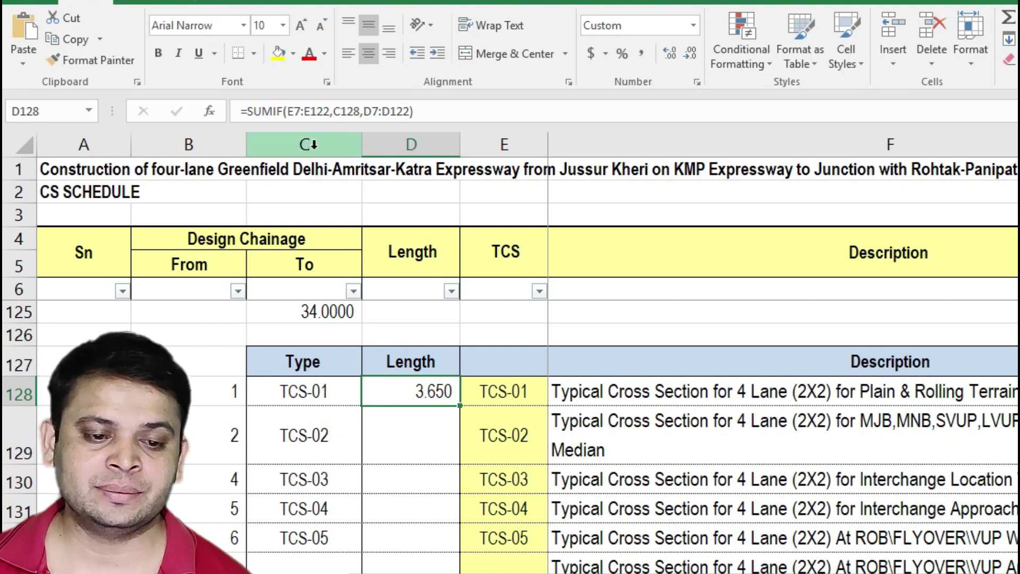
left_click(294, 111)
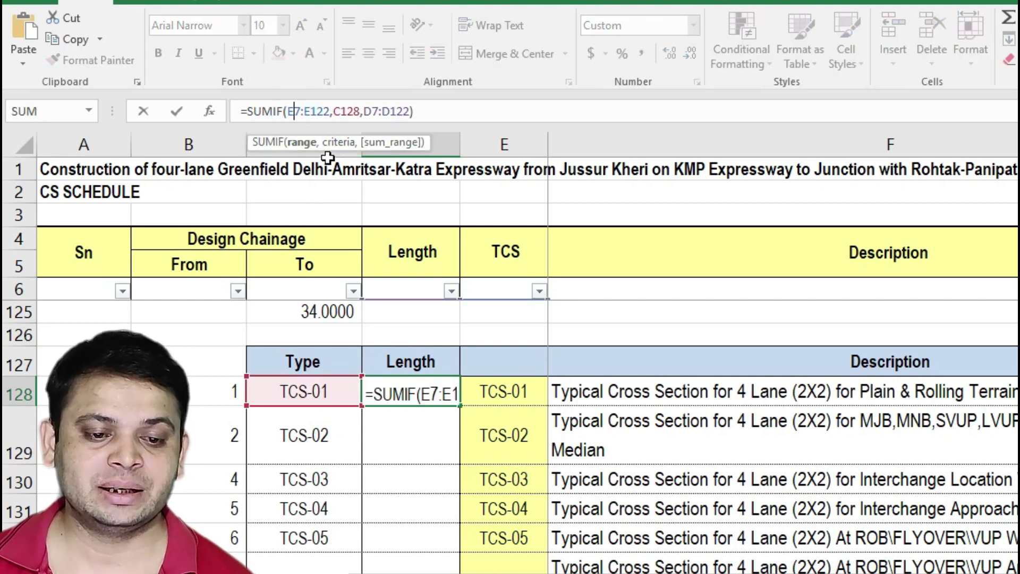
left_click(329, 111)
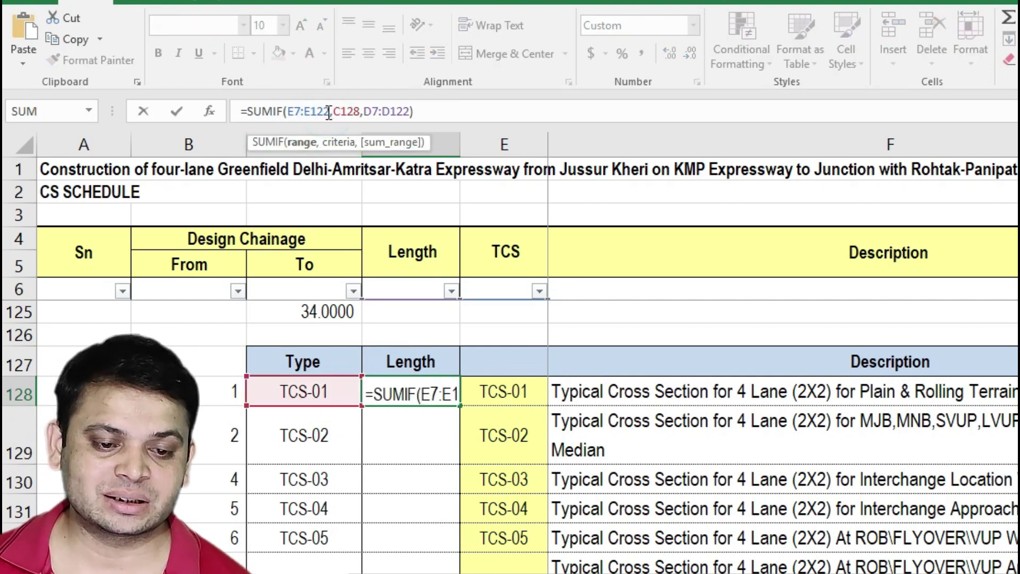
left_click_drag(329, 111, 292, 111)
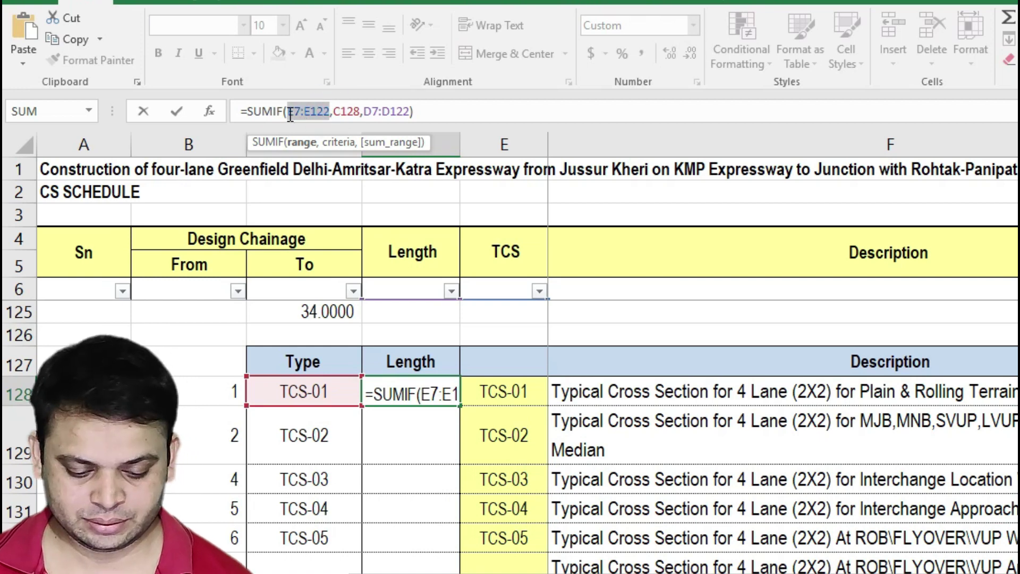
key("F4")
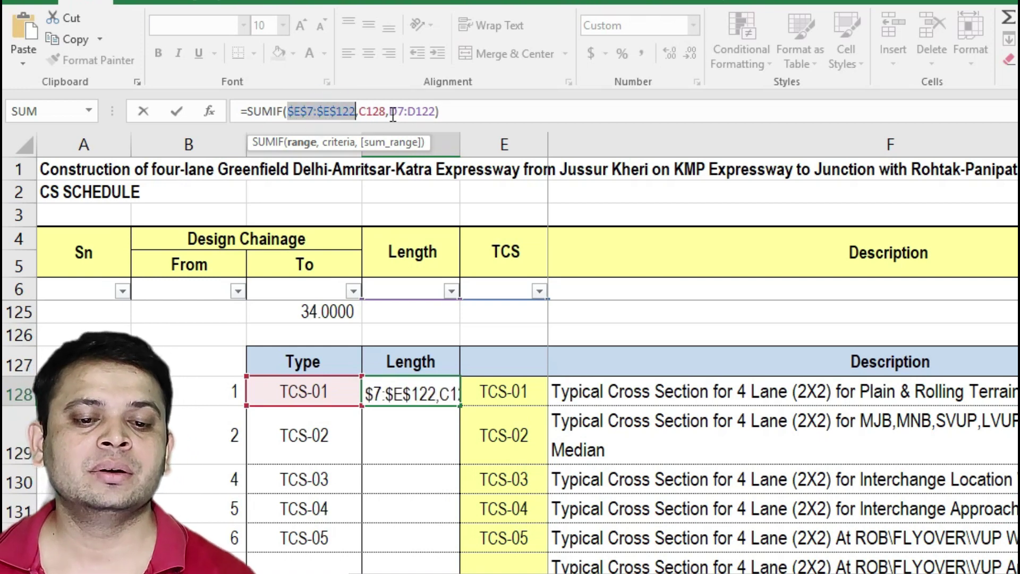
left_click_drag(391, 111, 432, 111)
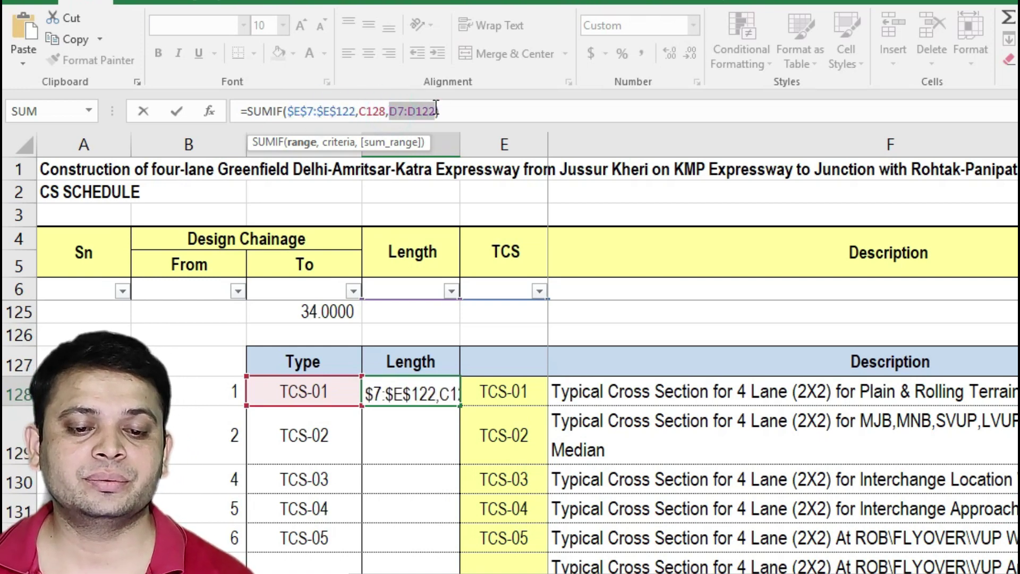
key("F4")
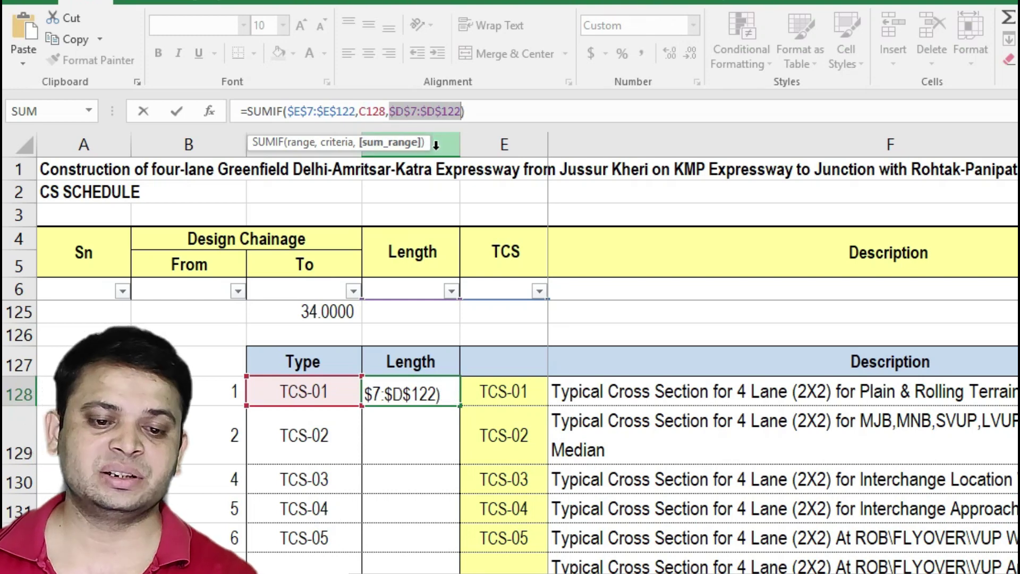
key("Return")
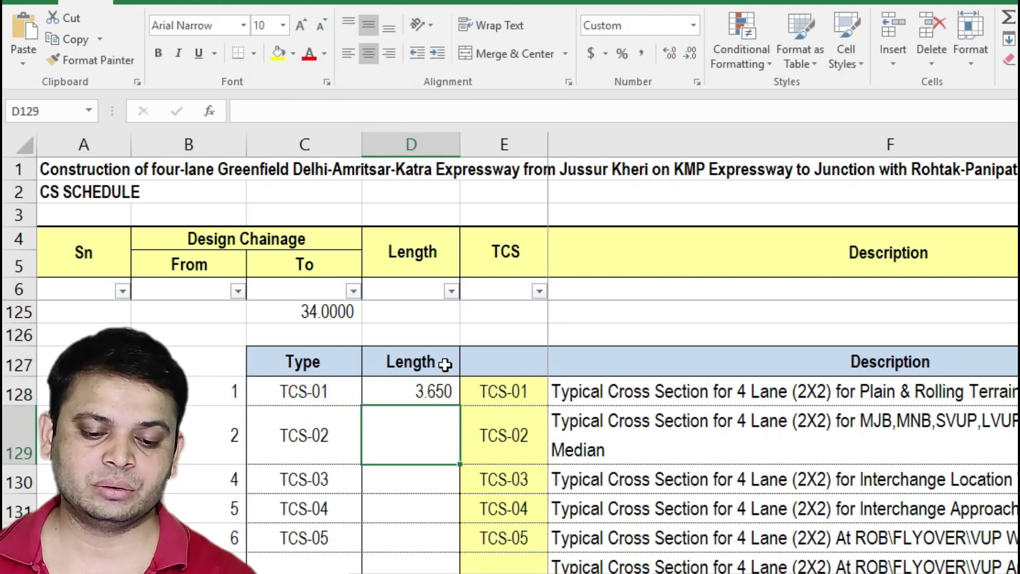
- Fill the D128 SUMIF formula down the Length column for the remaining types, through the Toll row D138
left_click(449, 391)
mouse_move(462, 408)
left_mouse_down()
mouse_move(441, 563)
mouse_move(433, 457)
mouse_move(435, 473)
left_mouse_up()
scroll(436, 439, "up", 4)
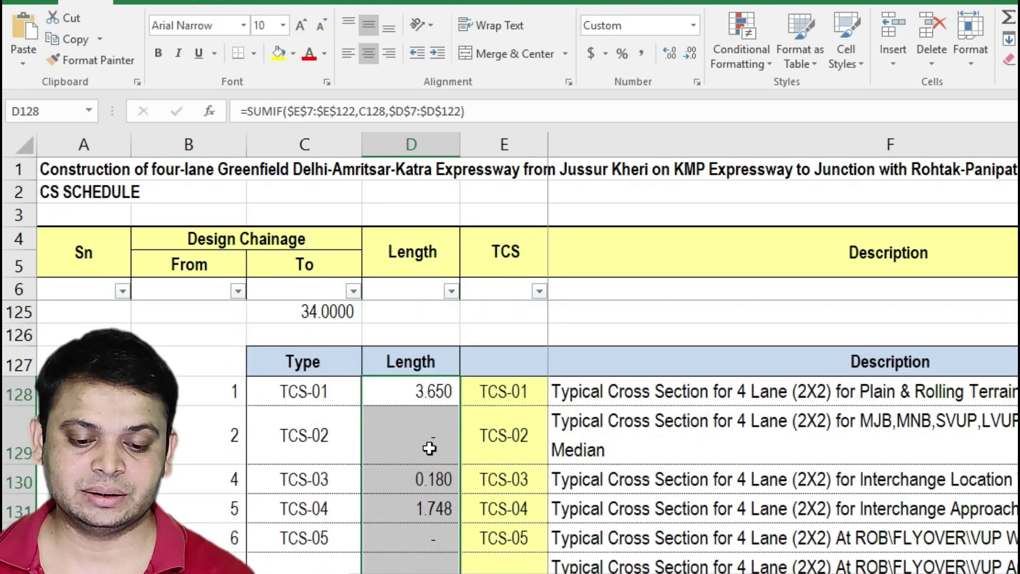
- Compare the sum of the type lengths in D139 with the schedule's total project length in D124
scroll(429, 446, "down", 1)
scroll(431, 448, "down", 4)
scroll(436, 404, "up", 1)
left_click(435, 486)
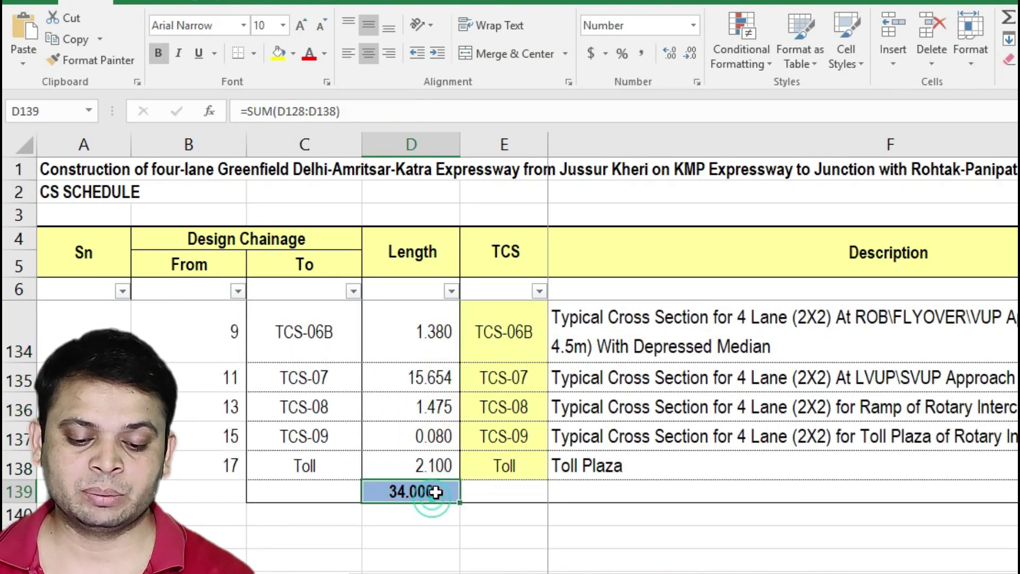
double_click(433, 490)
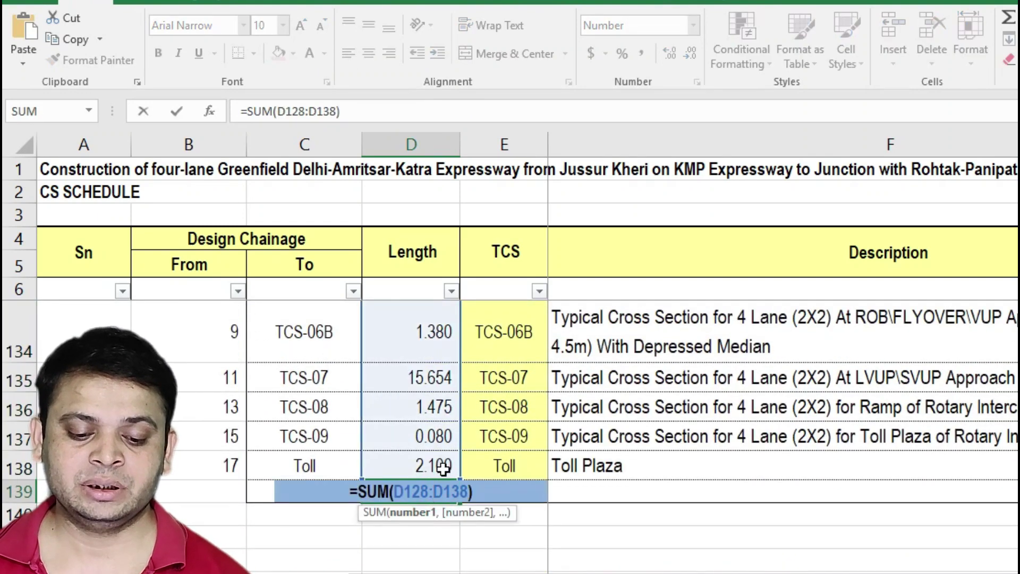
key("Escape")
scroll(440, 499, "up", 3)
scroll(438, 495, "up", 1)
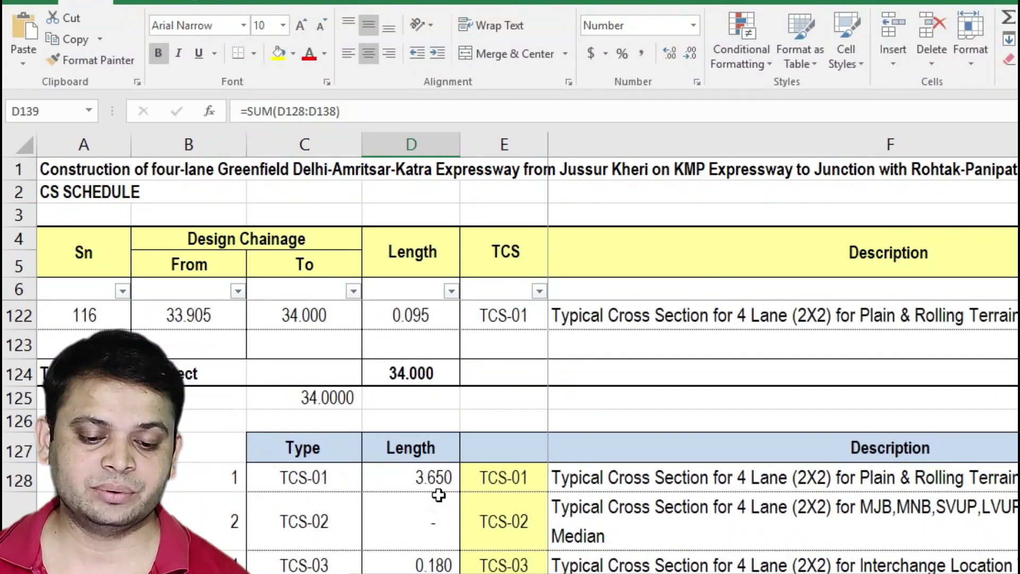
left_click(425, 372)
scroll(437, 481, "down", 1)
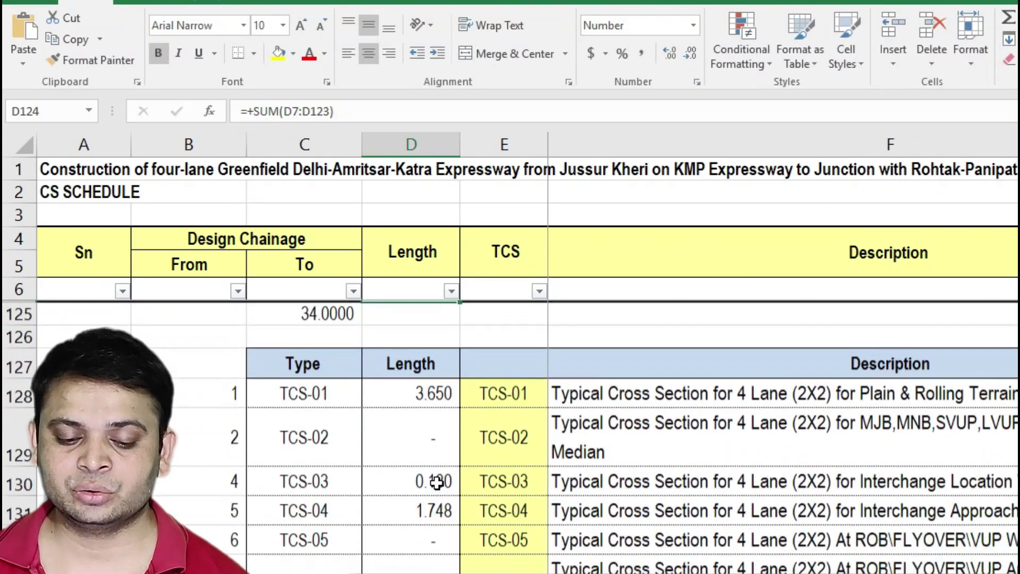
- Review the type-wise length table from TCS-01 to Toll, including the Toll formula in D138 and the TCS-01 description
scroll(432, 467, "down", 2)
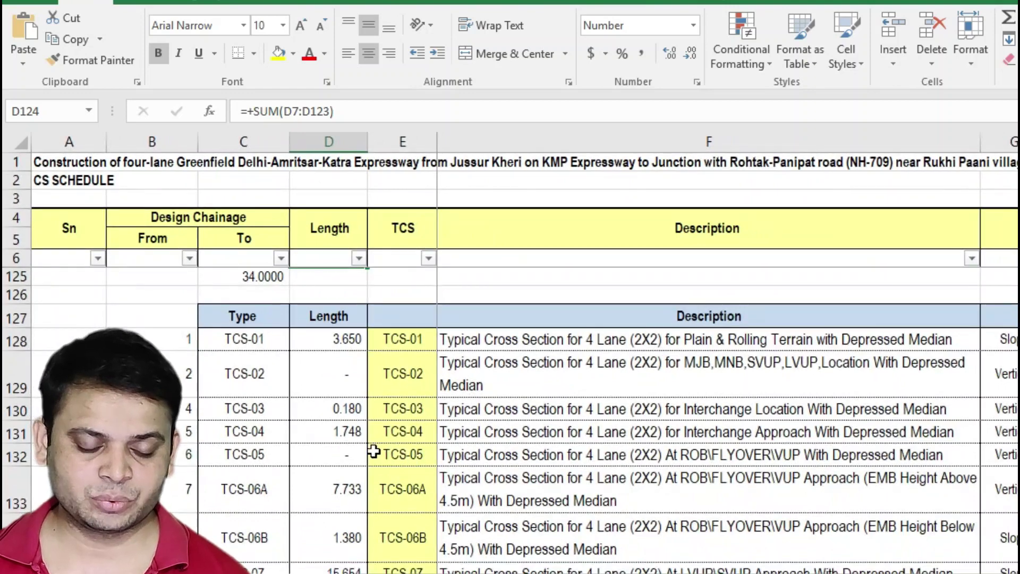
scroll(365, 448, "down", 1)
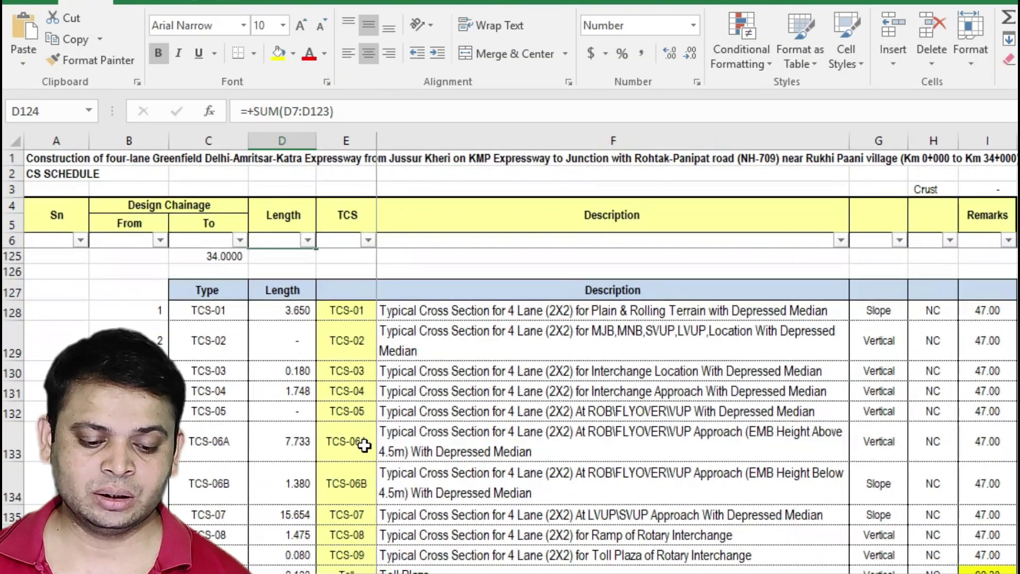
scroll(300, 446, "down", 2)
left_click(299, 445)
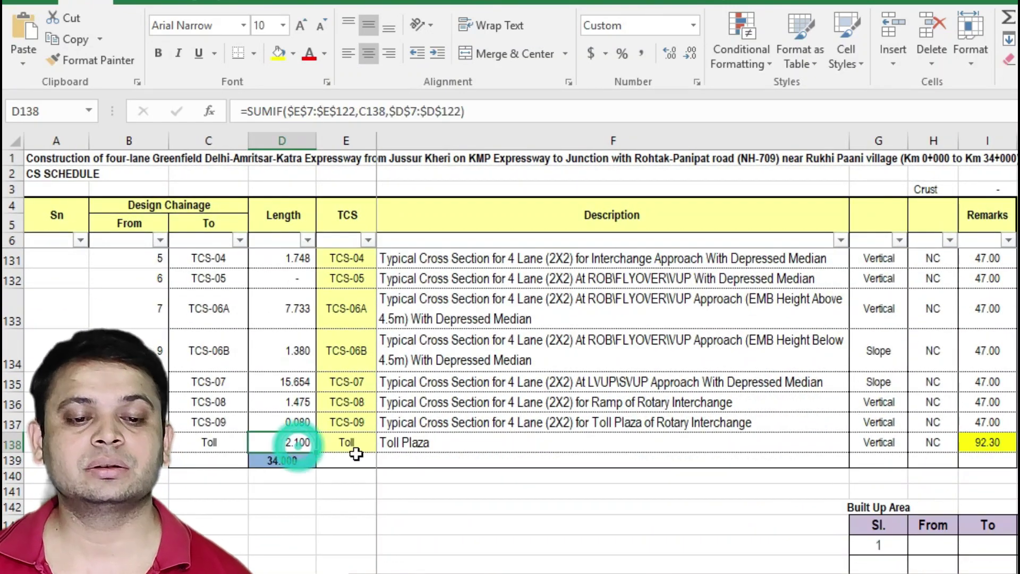
scroll(319, 449, "up", 1)
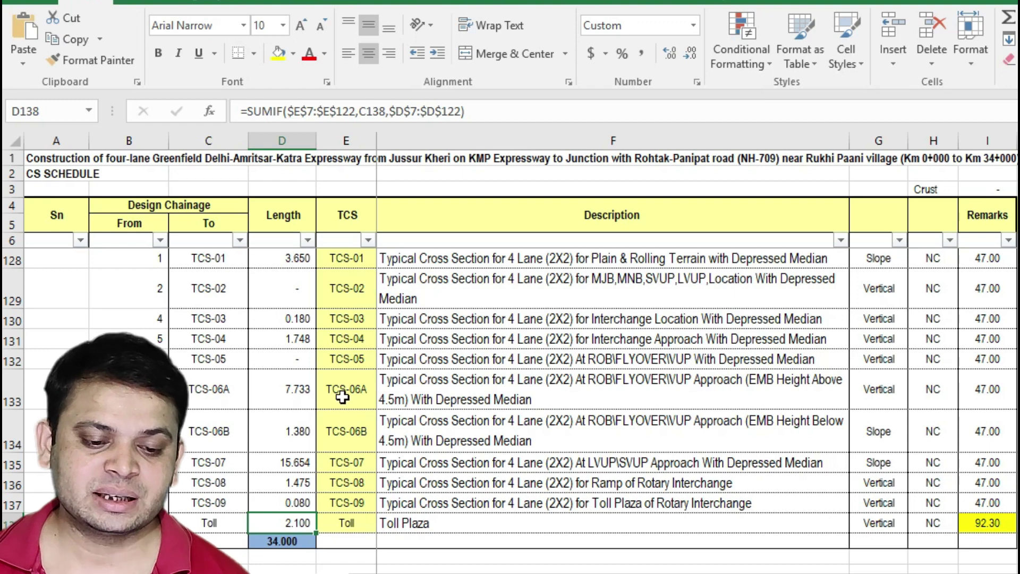
scroll(335, 403, "up", 1)
left_click(294, 310)
left_click(439, 315)
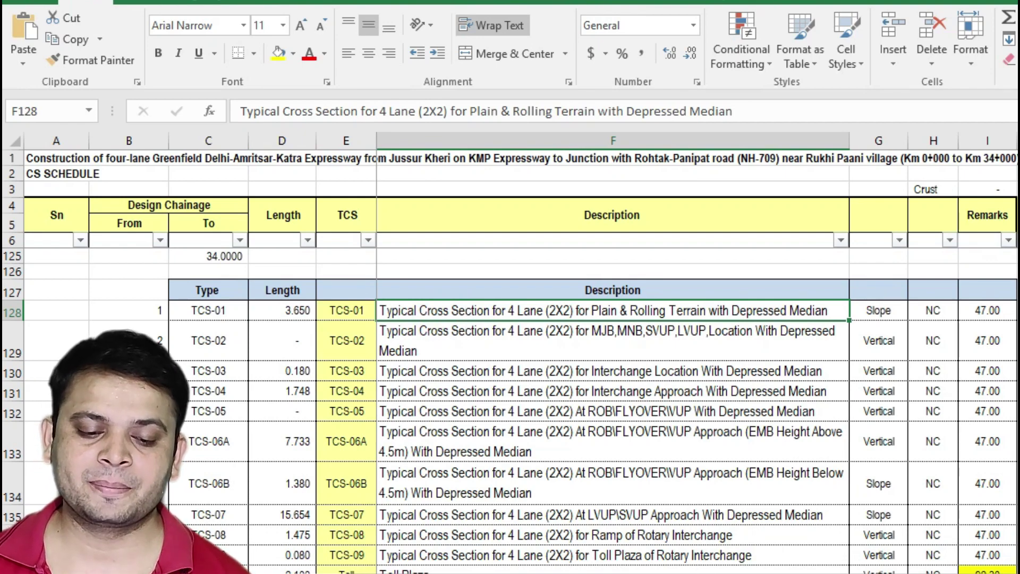
- Switch to the Schedule B PDF, examine the Type-1 cross-section drawing and title on page 15, and return to the workbook
key("alt+Tab")
scroll(464, 333, "down", 20)
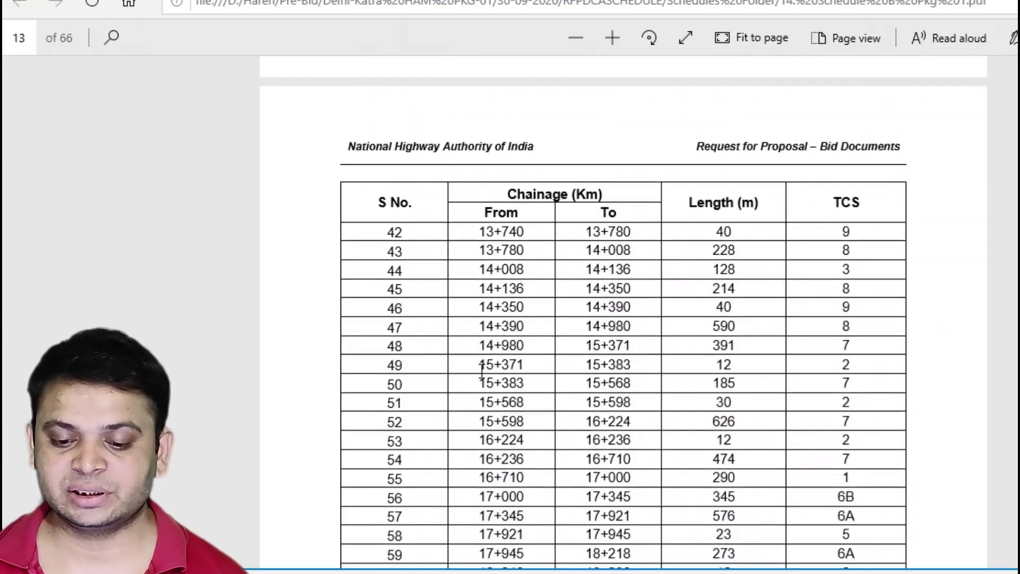
scroll(483, 370, "down", 15)
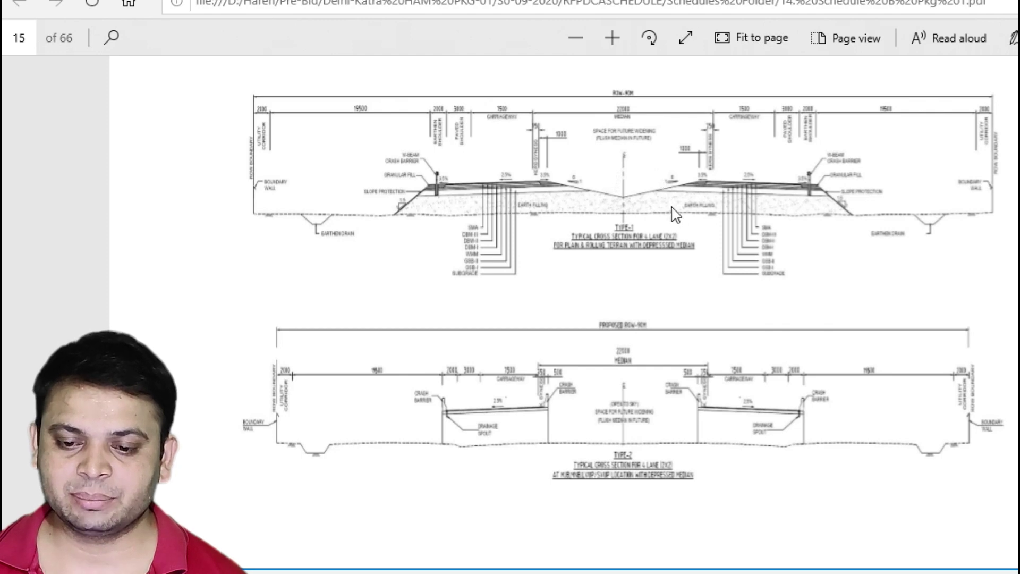
scroll(674, 222, "up", 3)
scroll(691, 237, "up", 2)
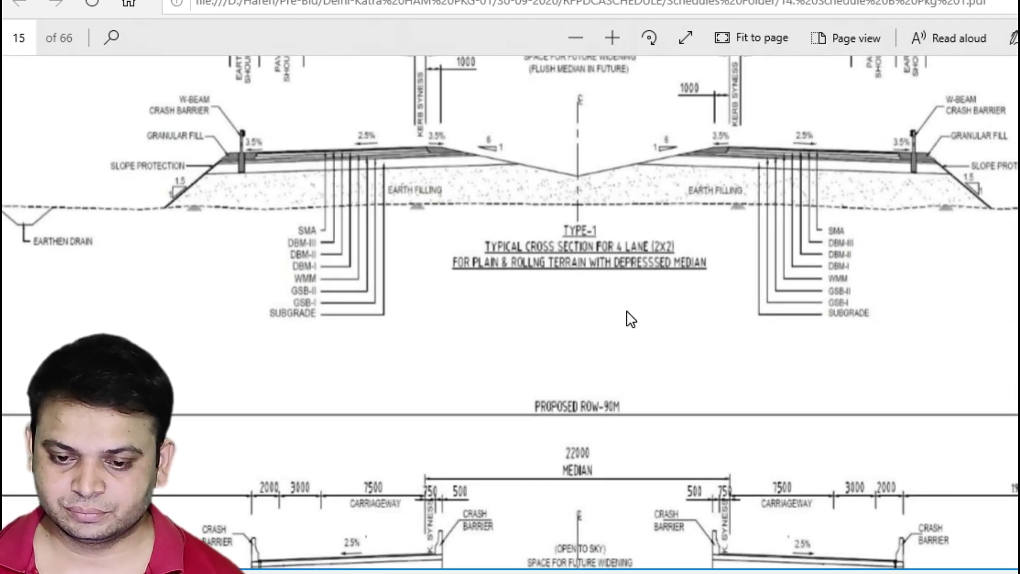
scroll(631, 319, "up", 2)
scroll(647, 357, "down", 2)
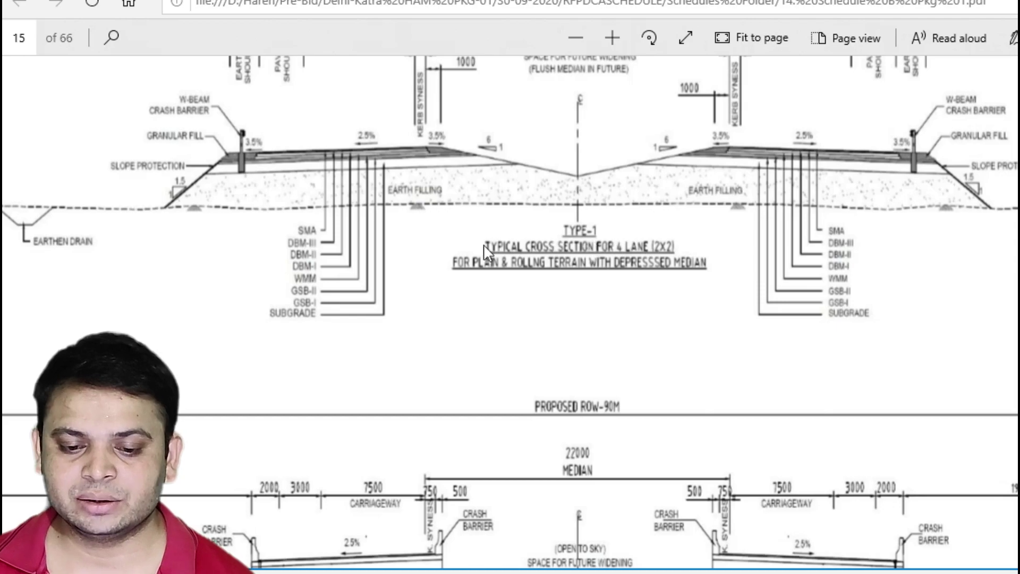
scroll(552, 286, "down", 2)
key("alt+Tab")
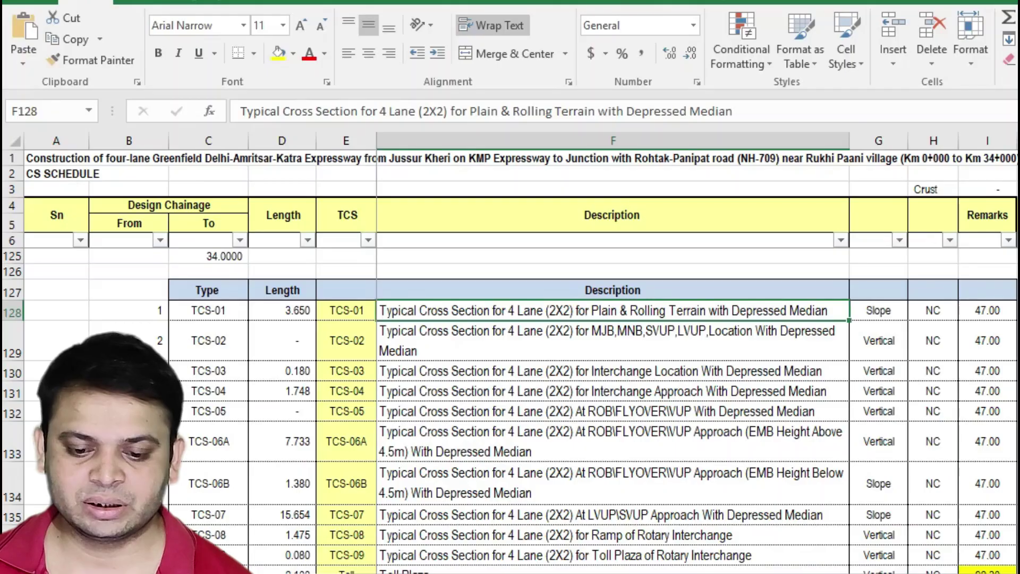
- Read through the cross-section descriptions in column F, from TCS-02 to the toll plaza of the rotary interchange
left_click(505, 336)
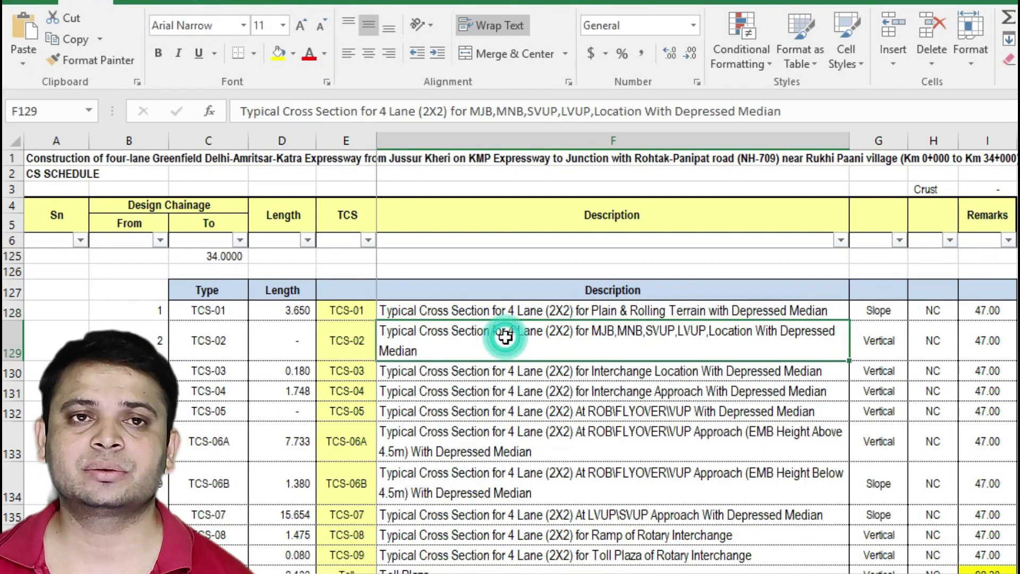
left_click(572, 372)
left_click(579, 412)
scroll(616, 525, "down", 1)
left_click(618, 520)
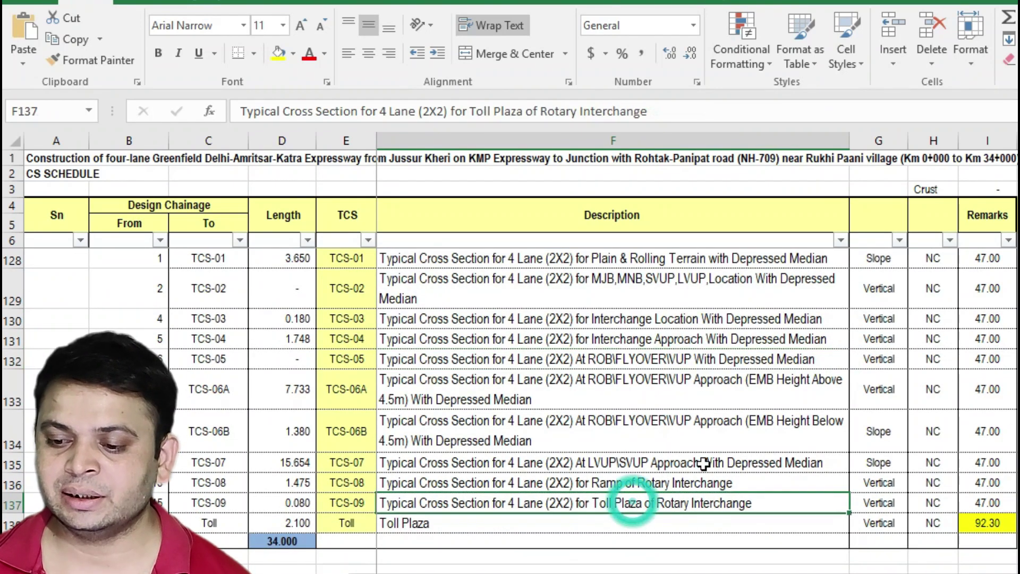
scroll(704, 462, "up", 1)
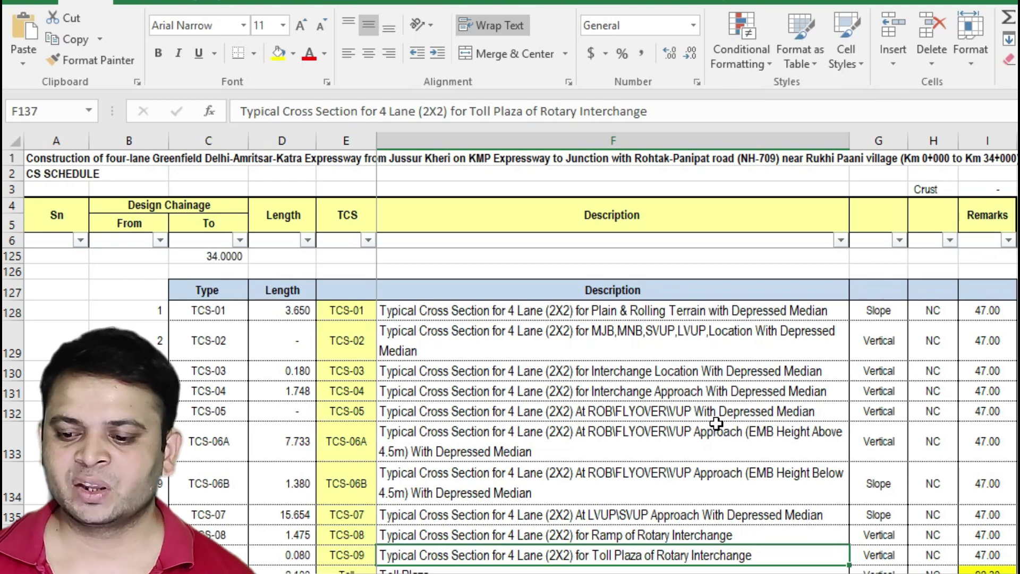
- Examine the Slope and Vertical classifications in column G against the cross-section types, starting with TCS-01
left_click(795, 310)
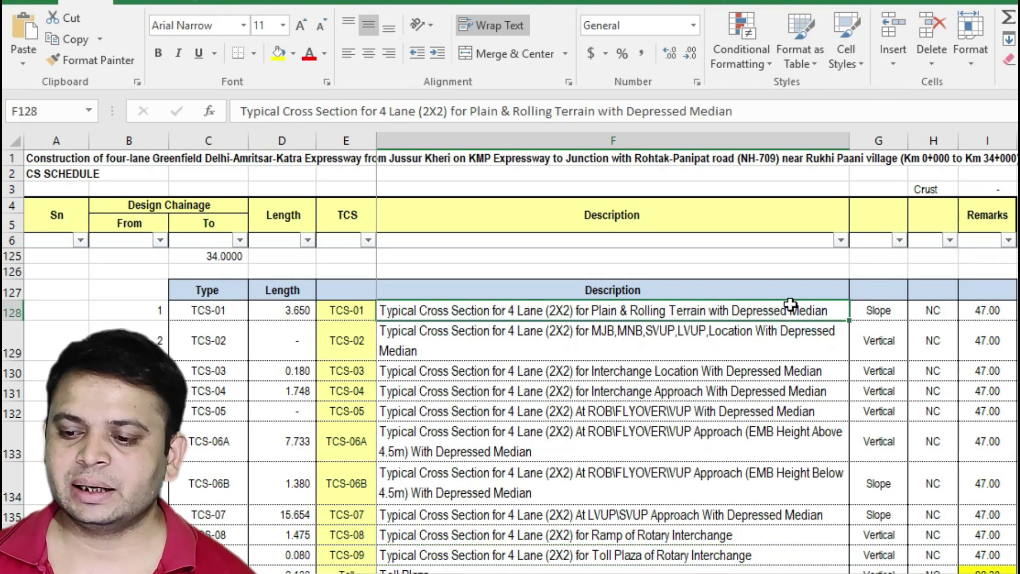
left_click(892, 308)
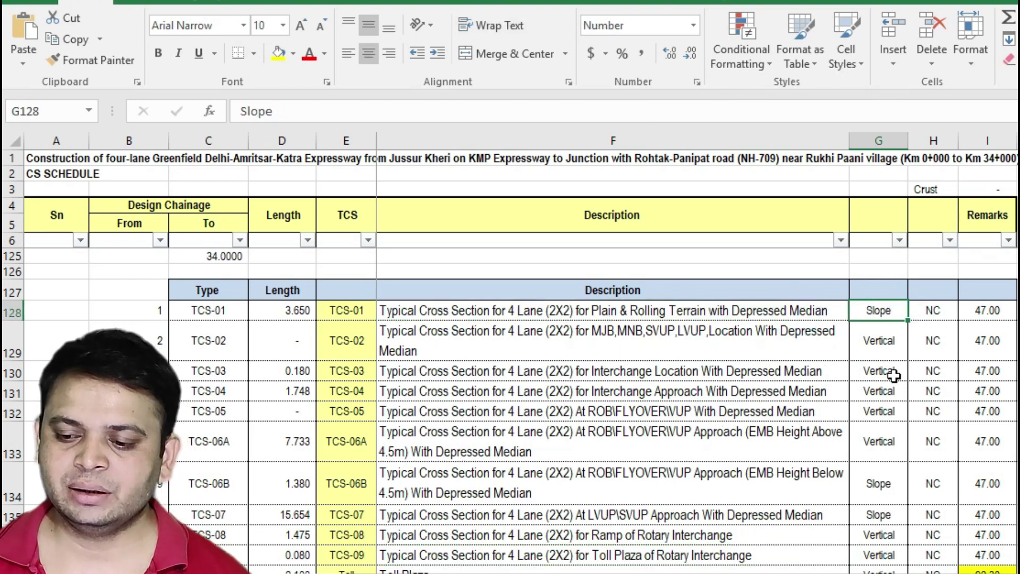
left_click(897, 350)
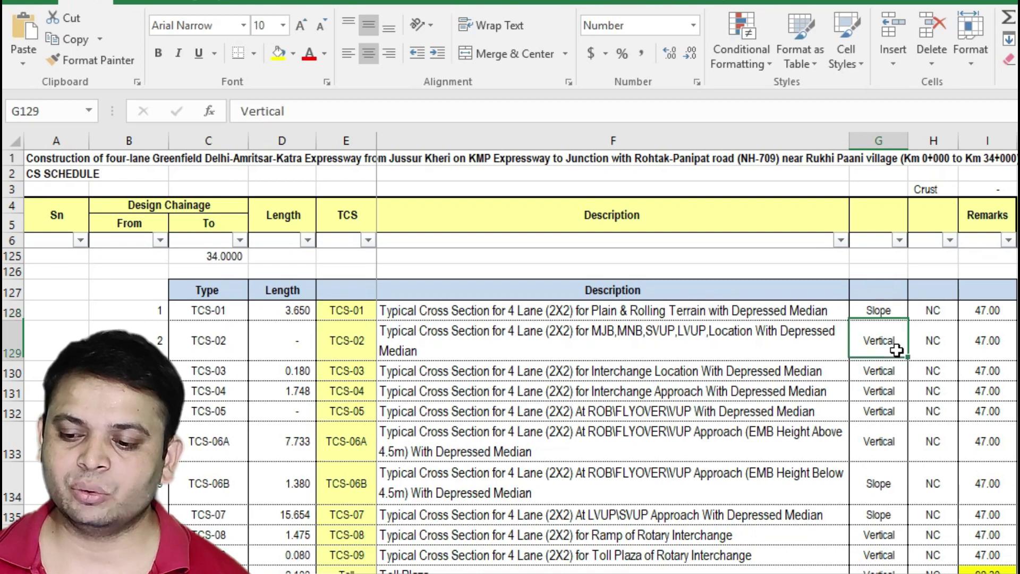
left_click_drag(893, 313, 888, 482)
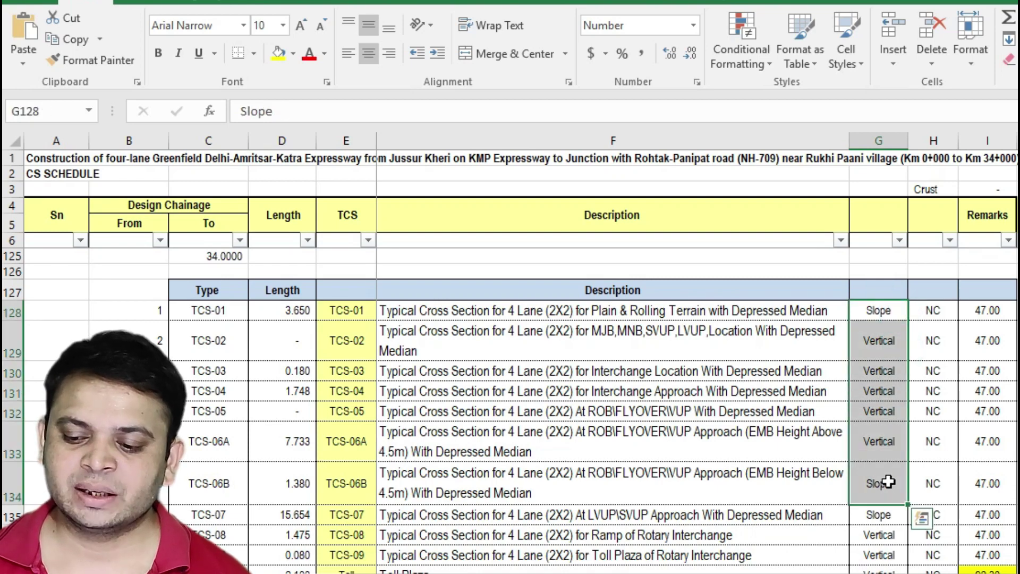
scroll(887, 478, "down", 1)
scroll(884, 464, "up", 1)
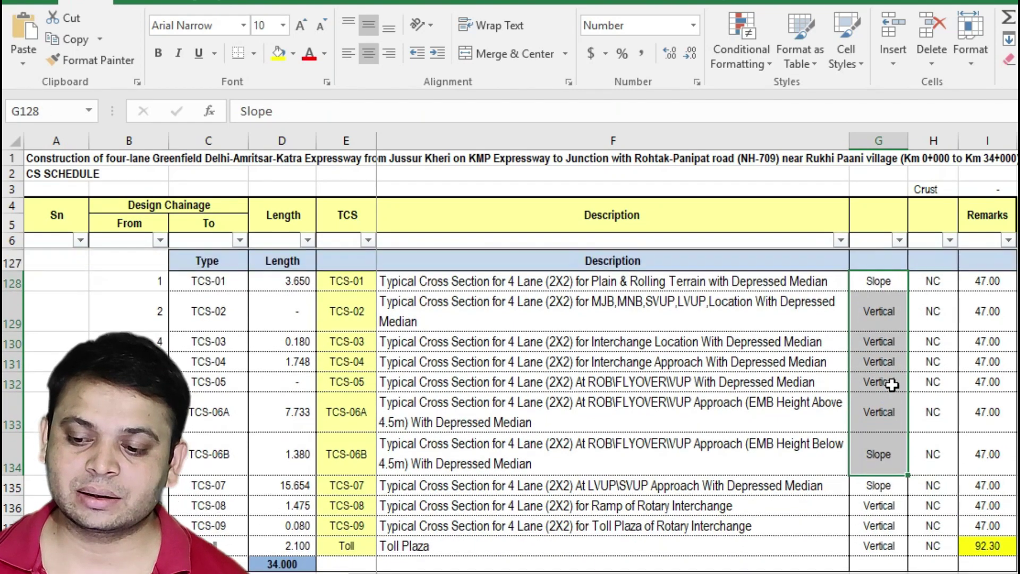
left_click(891, 314)
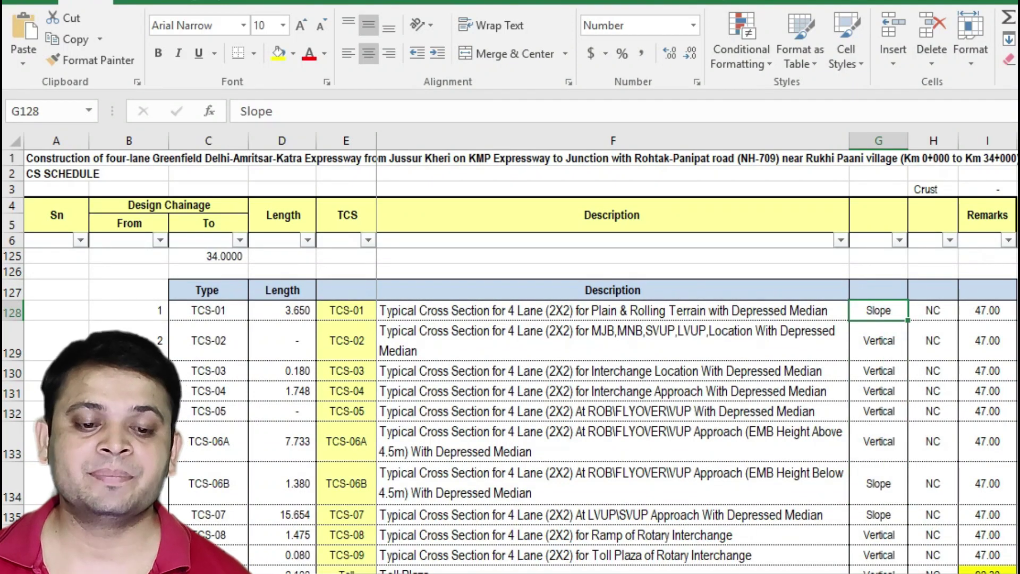
- Switch to the Schedule B PDF and inspect the embankment side slope in the Type-1 cross-section on page 15
key("alt+Tab")
scroll(567, 262, "up", 1)
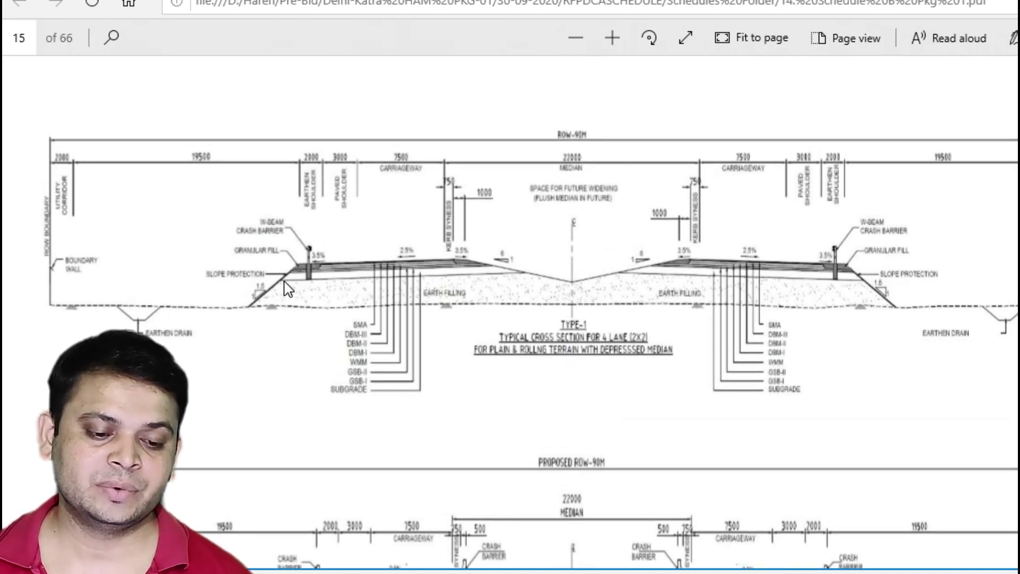
scroll(280, 291, "up", 2)
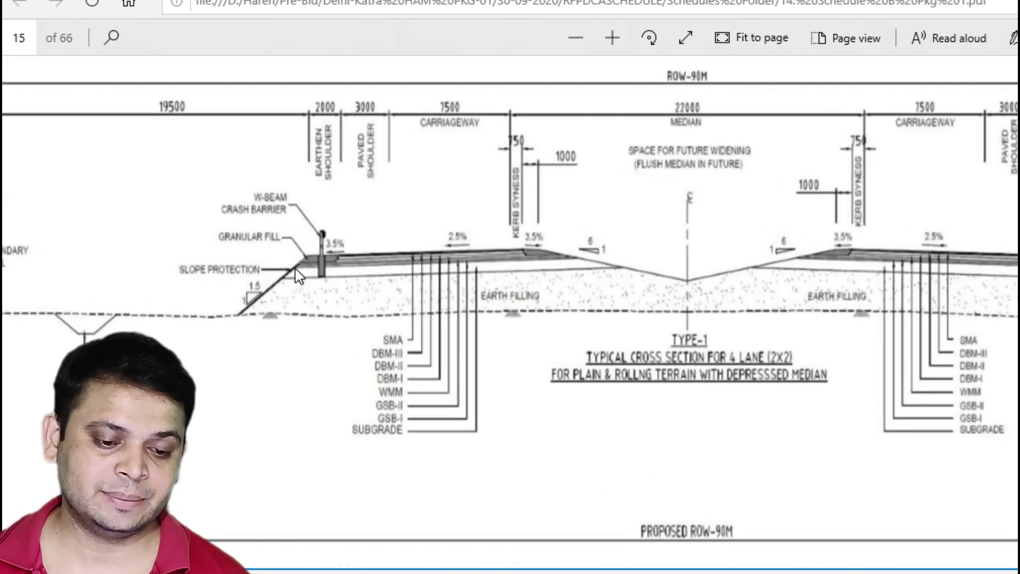
scroll(298, 257, "up", 3)
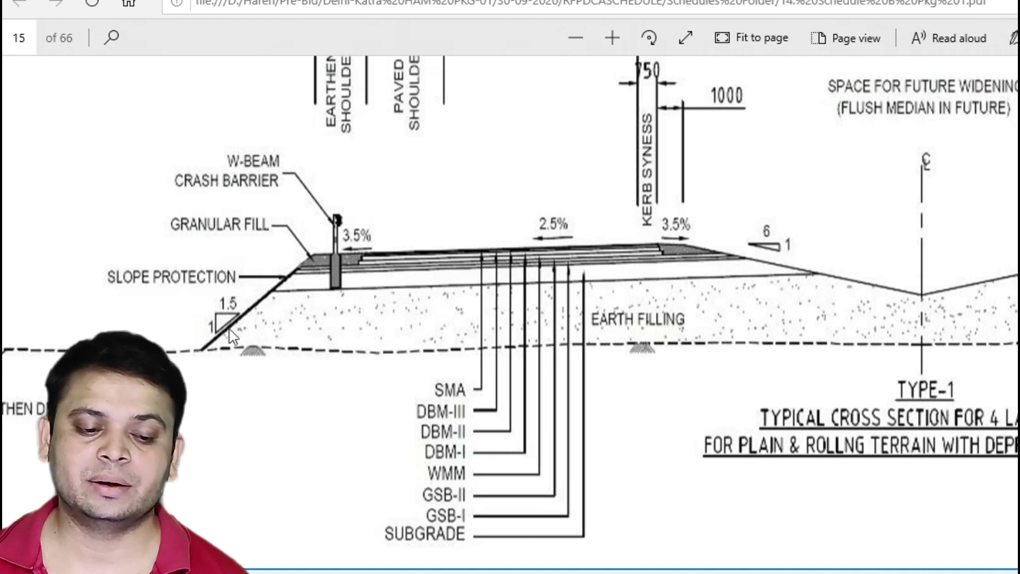
scroll(310, 276, "down", 5, "ctrl")
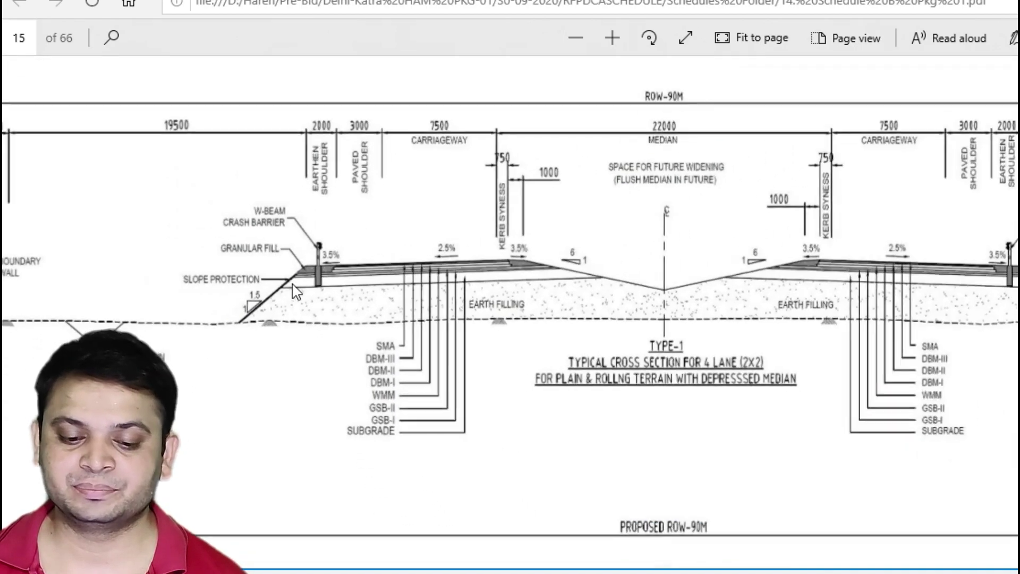
- Inspect the edges of the Type-2 cross-section for MJB, MNB, LVUP/SVUP locations on page 15
scroll(329, 330, "down", 5)
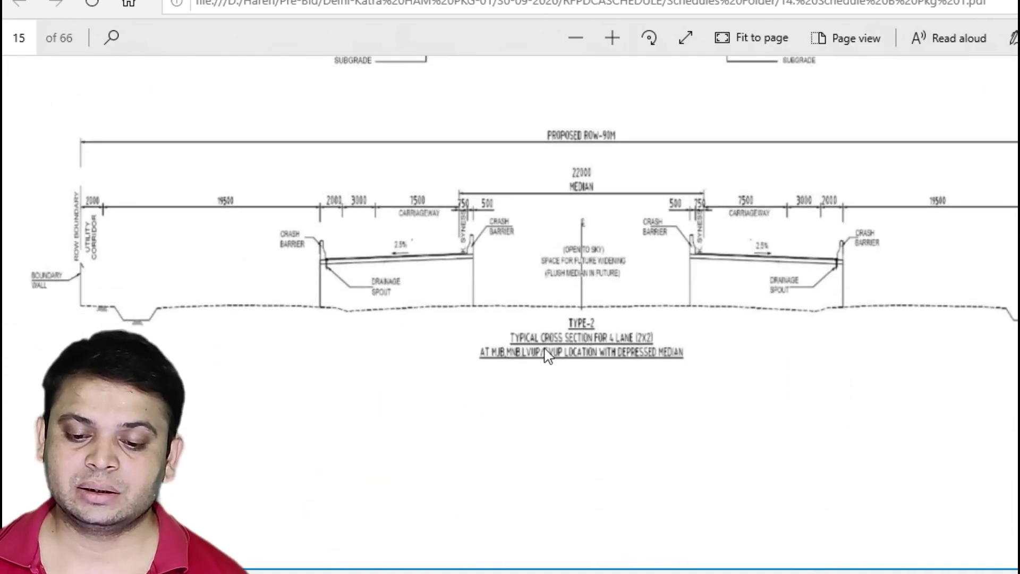
scroll(322, 281, "up", 3, "ctrl")
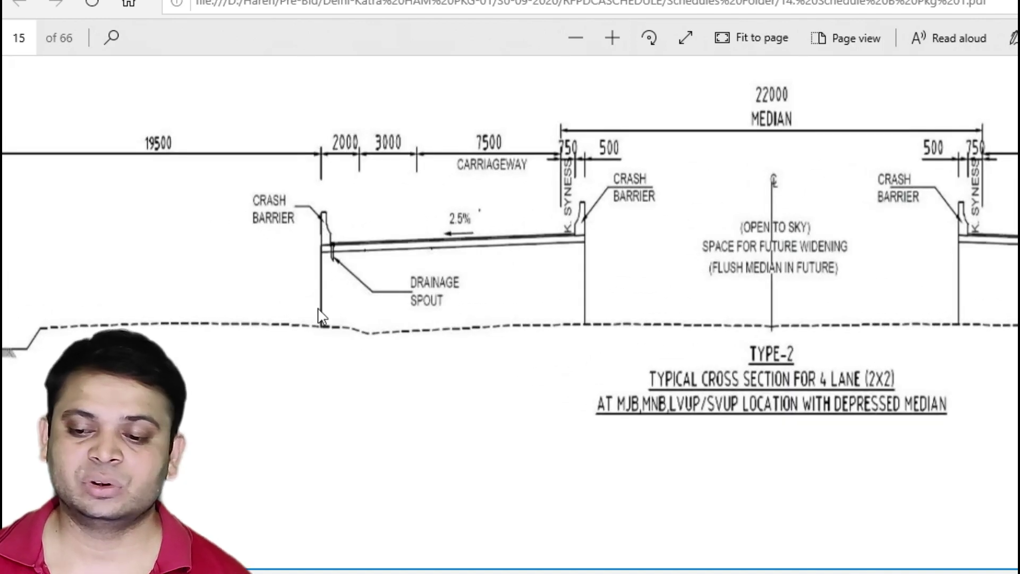
scroll(322, 319, "down", 1, "ctrl")
scroll(326, 325, "down", 2, "ctrl")
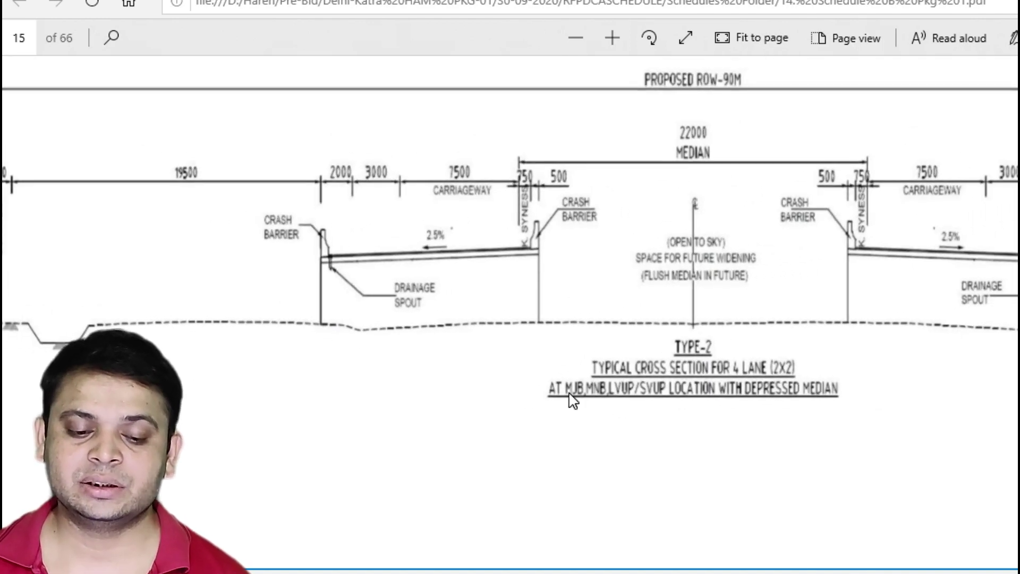
- Examine the RE-wall edges of the Type-03 interchange location and Type-04 interchange approach cross-sections on page 16
scroll(564, 393, "down", 10)
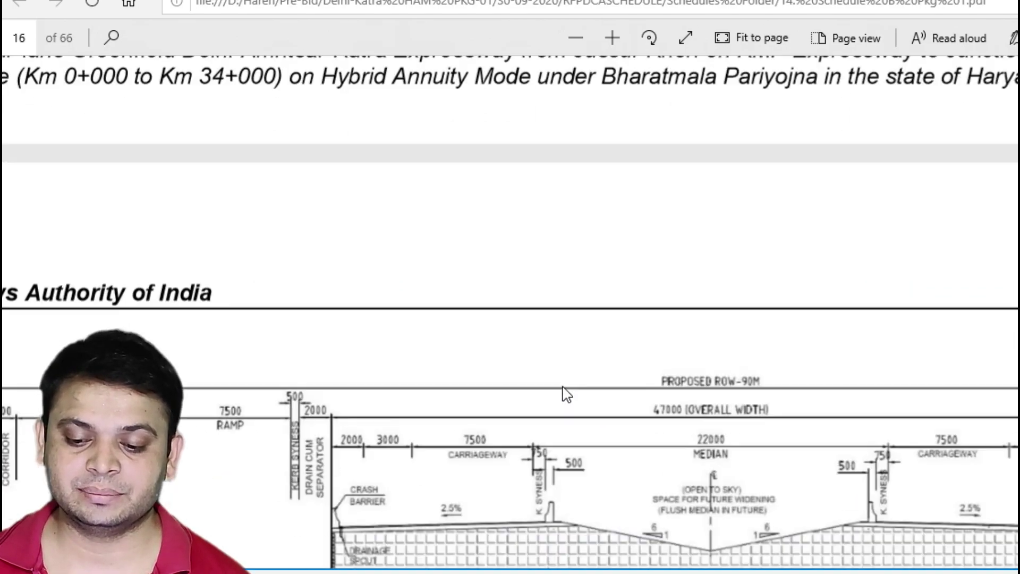
scroll(563, 387, "down", 3)
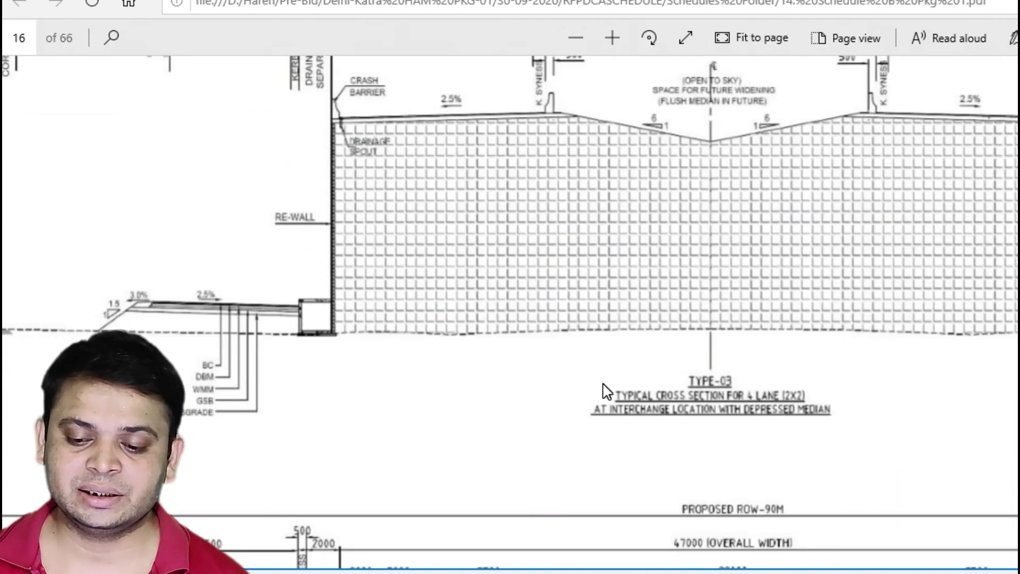
scroll(607, 391, "down", 1, "ctrl")
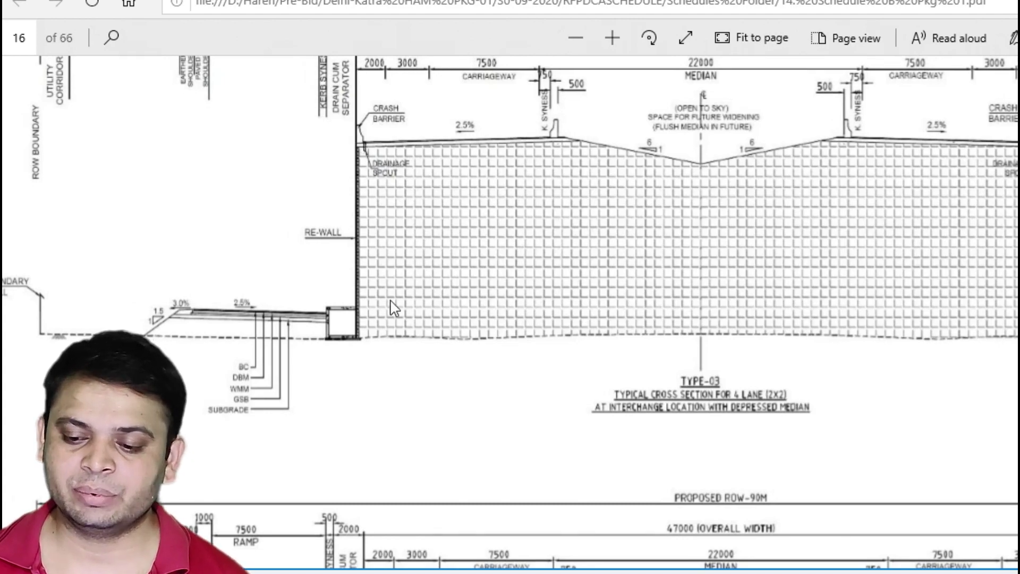
scroll(483, 356, "down", 2, "ctrl")
scroll(486, 354, "down", 3)
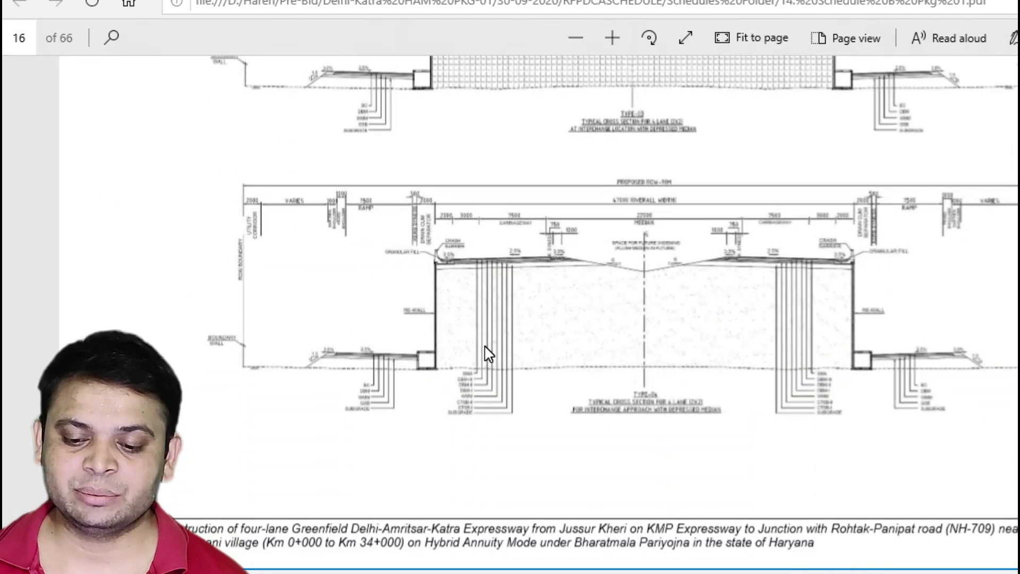
- Inspect the RE-wall and adjoining drain at the edge of the Type-04 interchange approach cross-section on page 16
scroll(547, 402, "up", 3, "ctrl")
scroll(543, 397, "up", 1, "ctrl")
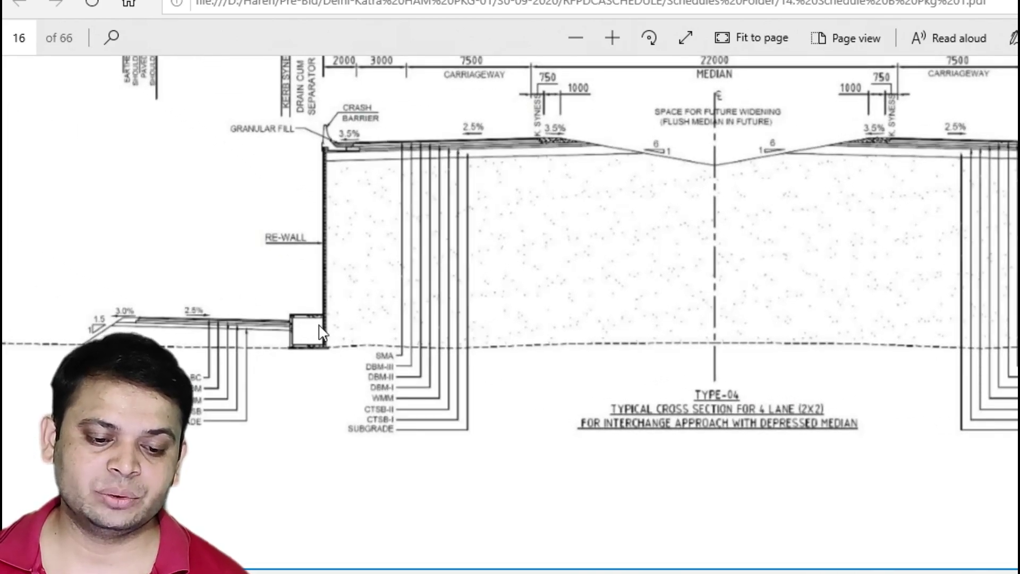
scroll(379, 291, "down", 1, "ctrl")
scroll(376, 291, "down", 2, "ctrl")
- Inspect the RE-wall edges of the Type-5 ROB/flyover/VUP location cross-section on page 17
scroll(519, 345, "down", 8)
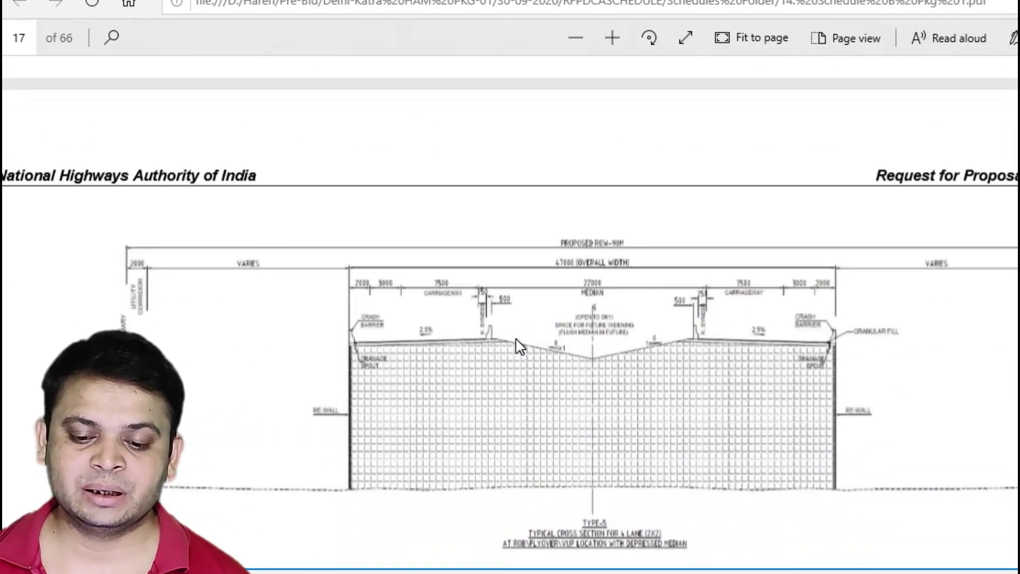
scroll(503, 341, "down", 3)
scroll(473, 351, "up", 3, "ctrl")
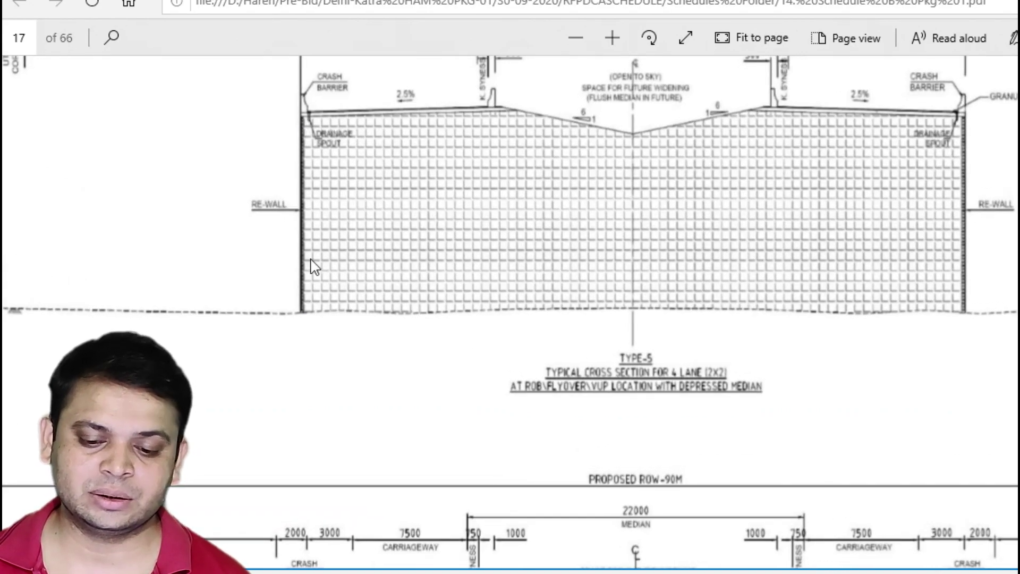
scroll(335, 316, "down", 4, "ctrl")
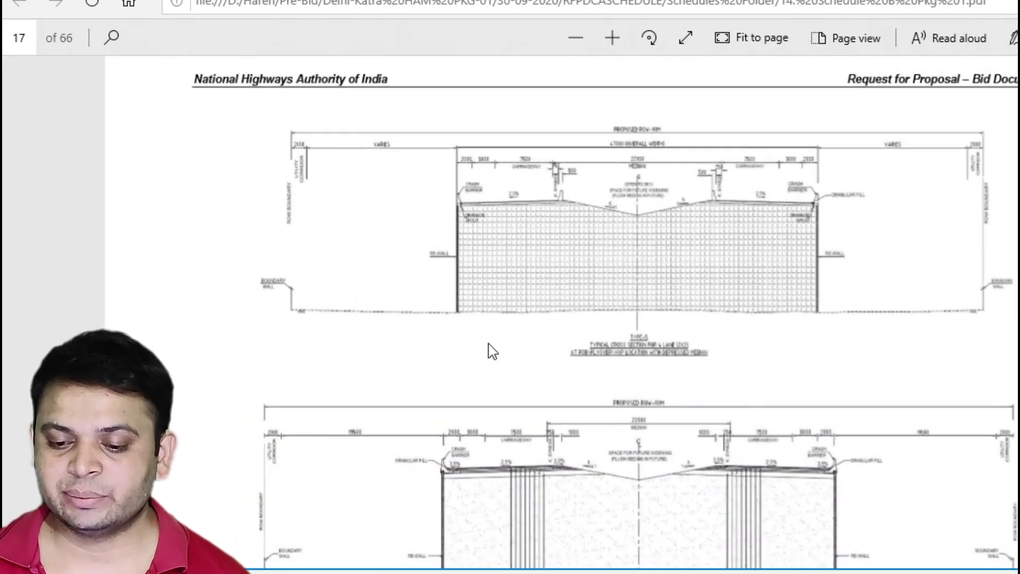
scroll(494, 349, "down", 2, "ctrl")
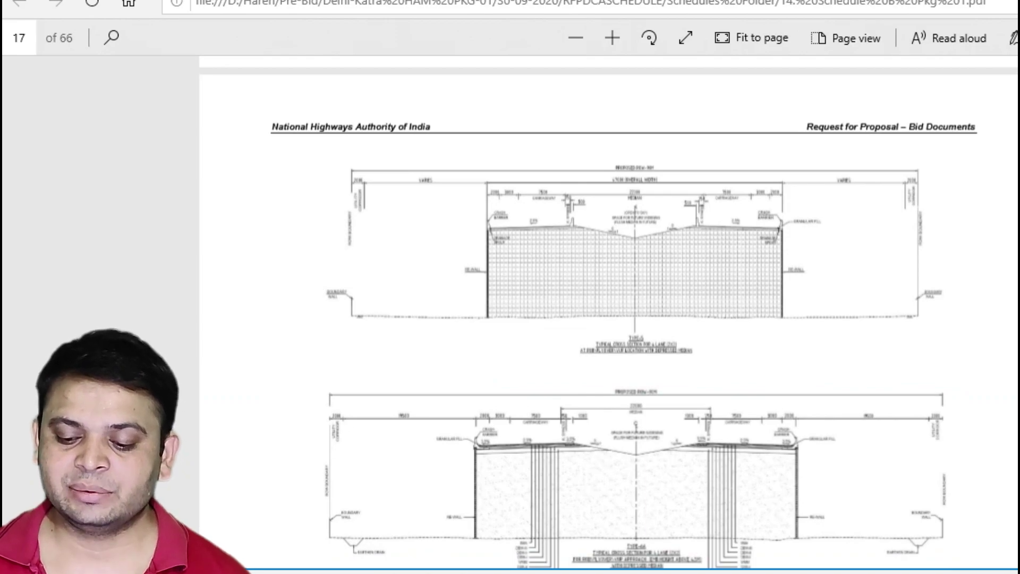
- Switch to the Excel workbook and examine the slope/vertical classifications of TCS-01 and TCS-03, plus the NC entries in H128:H138
key("alt+Tab")
left_click(888, 313)
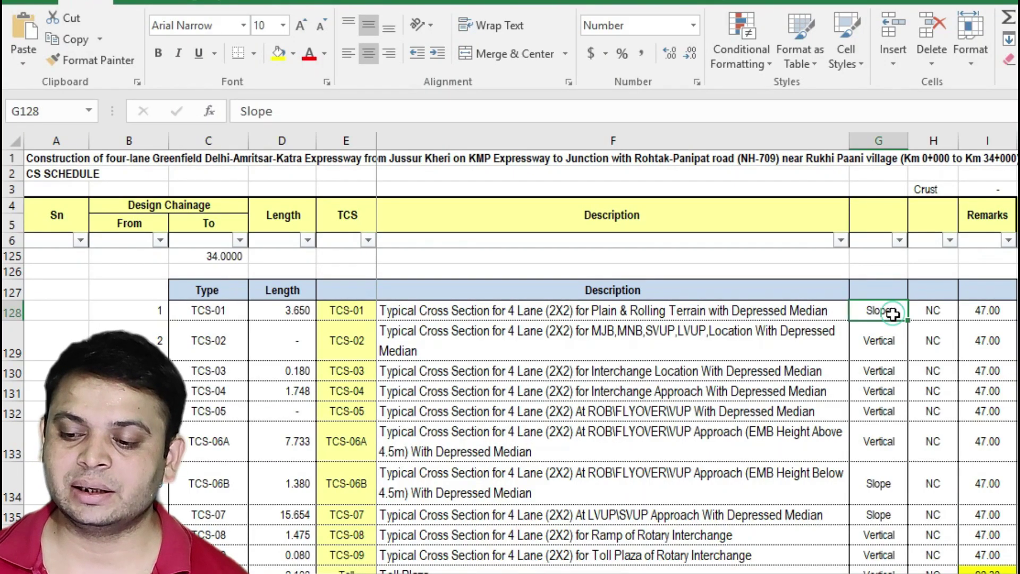
left_click(891, 374)
left_click_drag(935, 312, 938, 536)
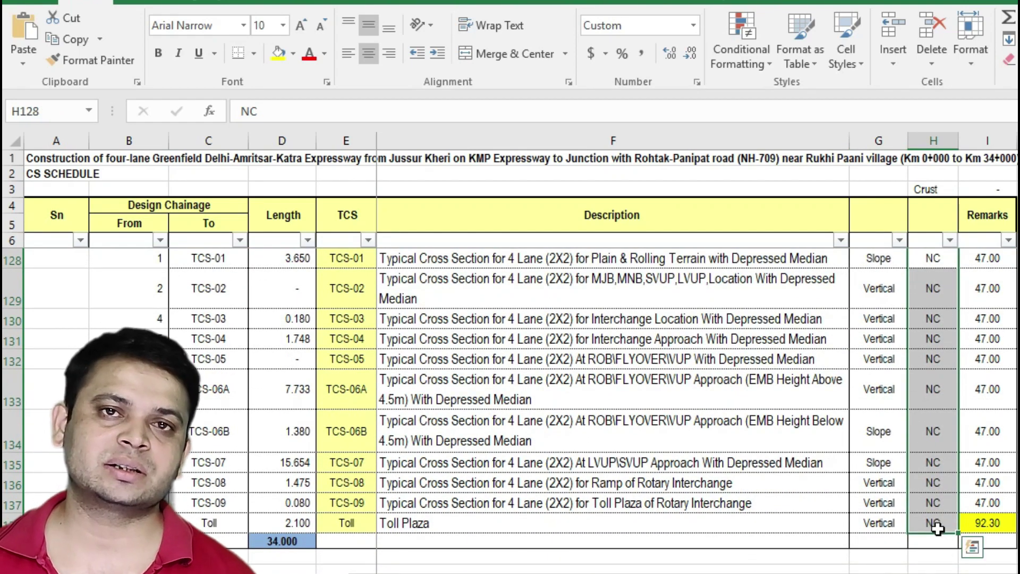
scroll(938, 527, "up", 1)
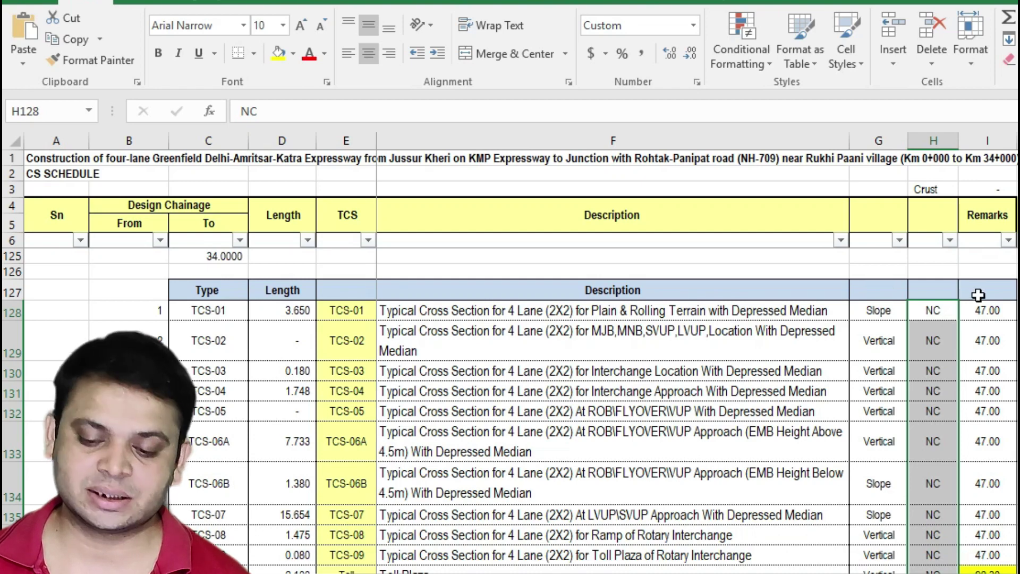
- Switch to the Schedule B PDF and examine the pavement layers of the Type-1 cross-section on page 15
key("alt+Tab")
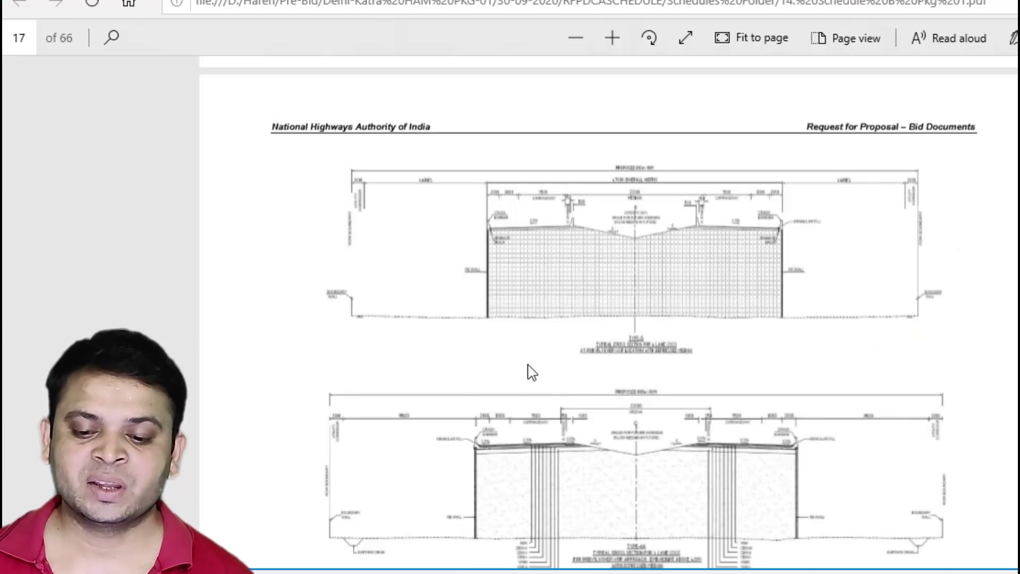
scroll(571, 377, "up", 3)
scroll(573, 378, "up", 10)
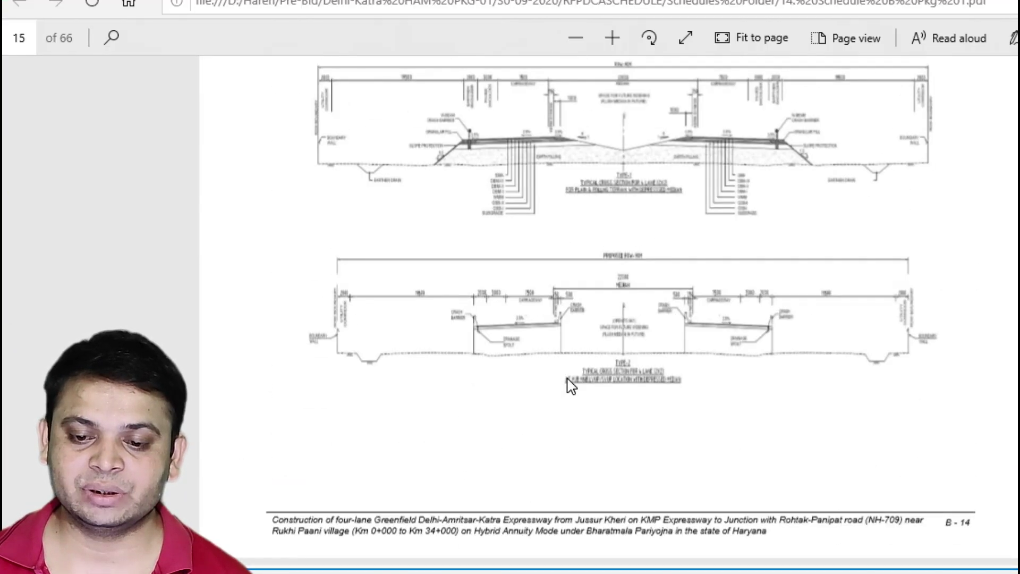
scroll(573, 388, "down", 2)
scroll(622, 275, "up", 5)
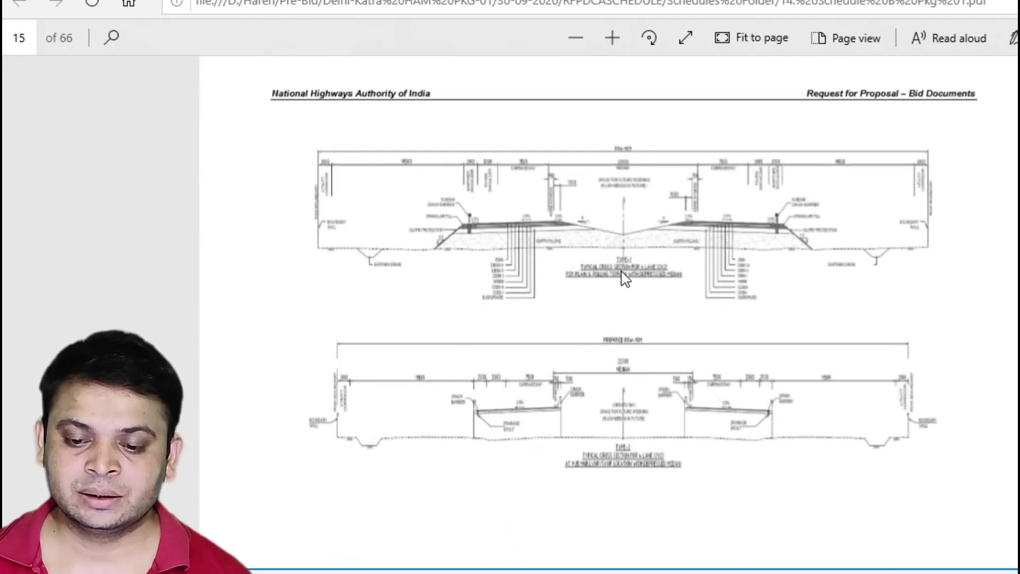
scroll(664, 268, "up", 1)
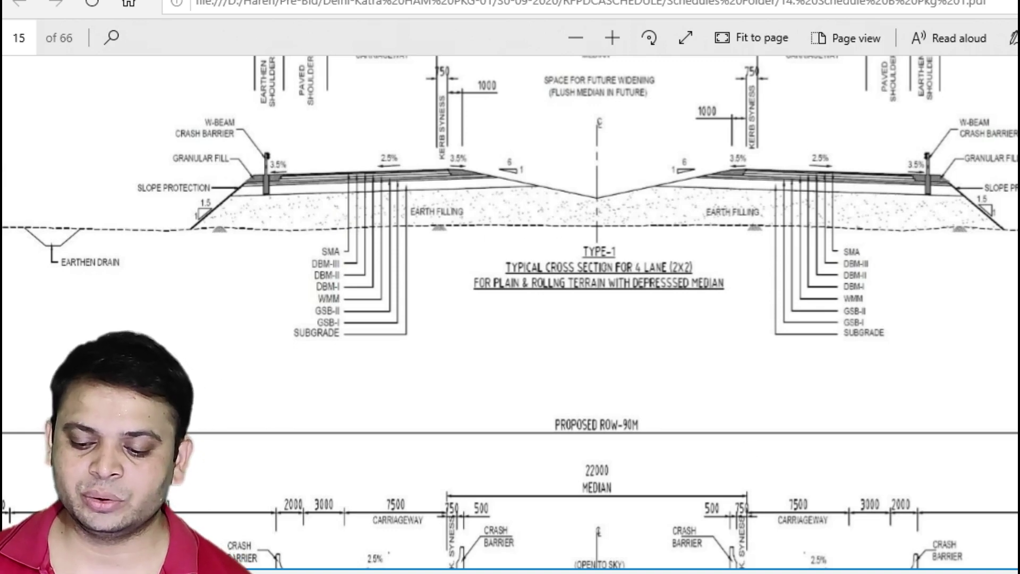
- Switch to the Excel workbook, review the NC entries in column H and bring up the width formula in I128
key("alt+Tab")
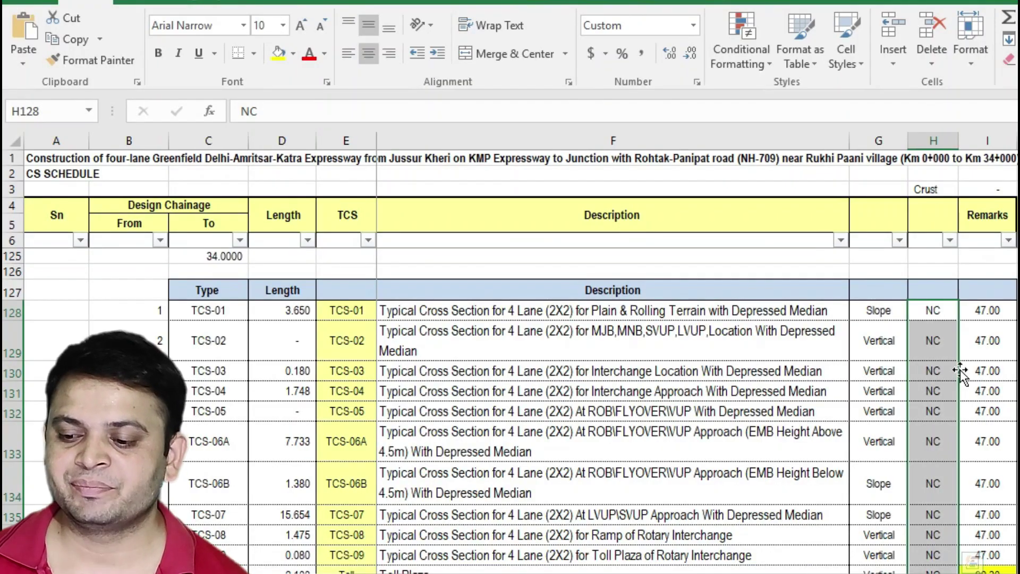
left_click(940, 348)
left_click_drag(947, 377, 938, 505)
left_click(997, 315)
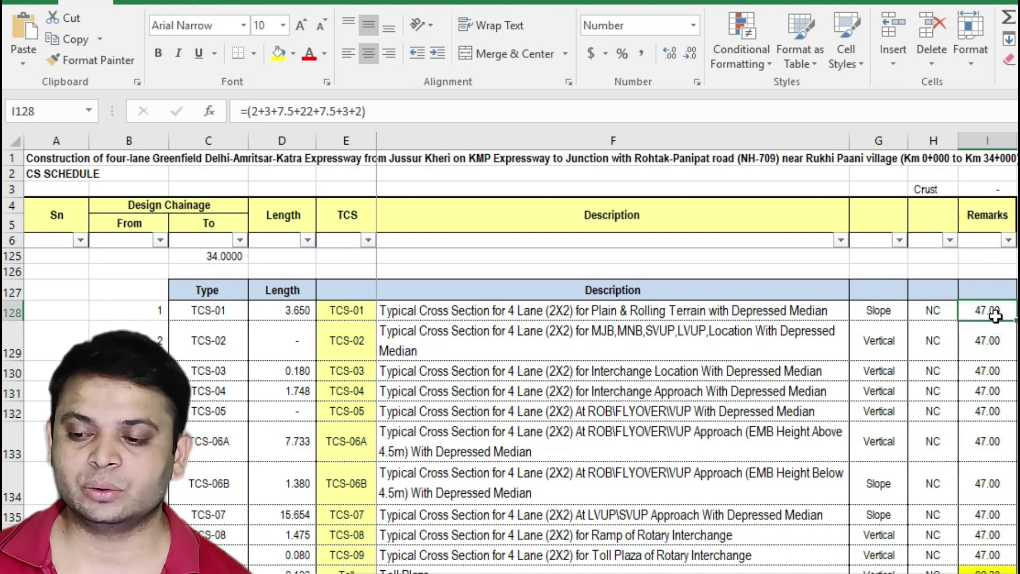
- Switch to the Schedule B PDF and read the shoulder, carriageway and median widths of the Type-1 cross-section
key("alt+Tab")
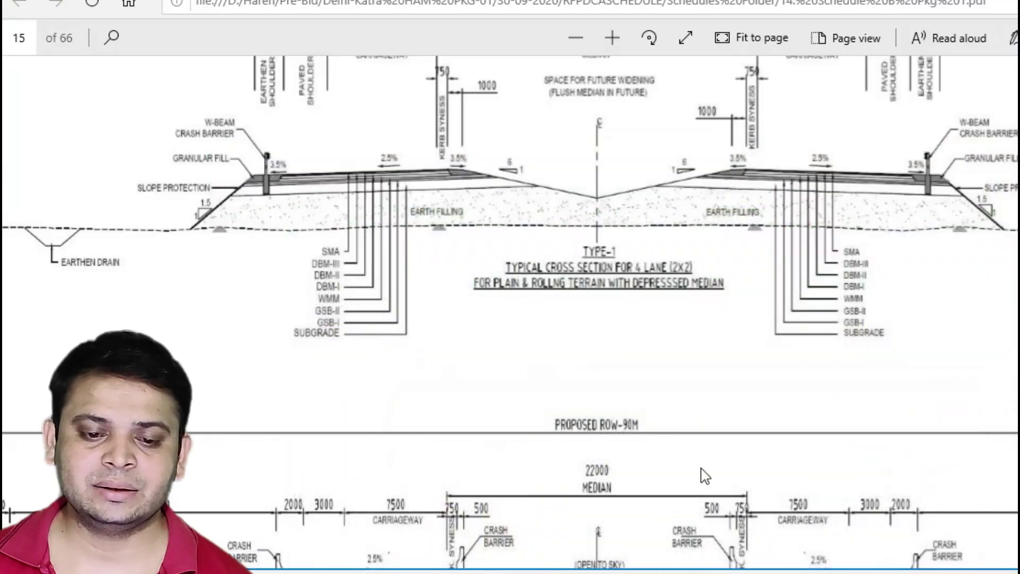
scroll(542, 329, "up", 2)
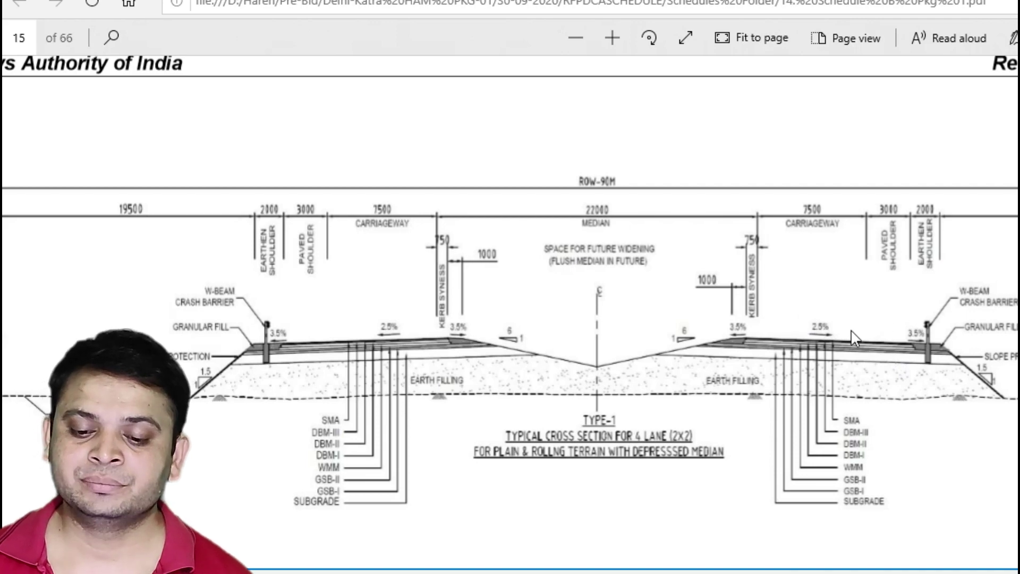
scroll(808, 425, "down", 3)
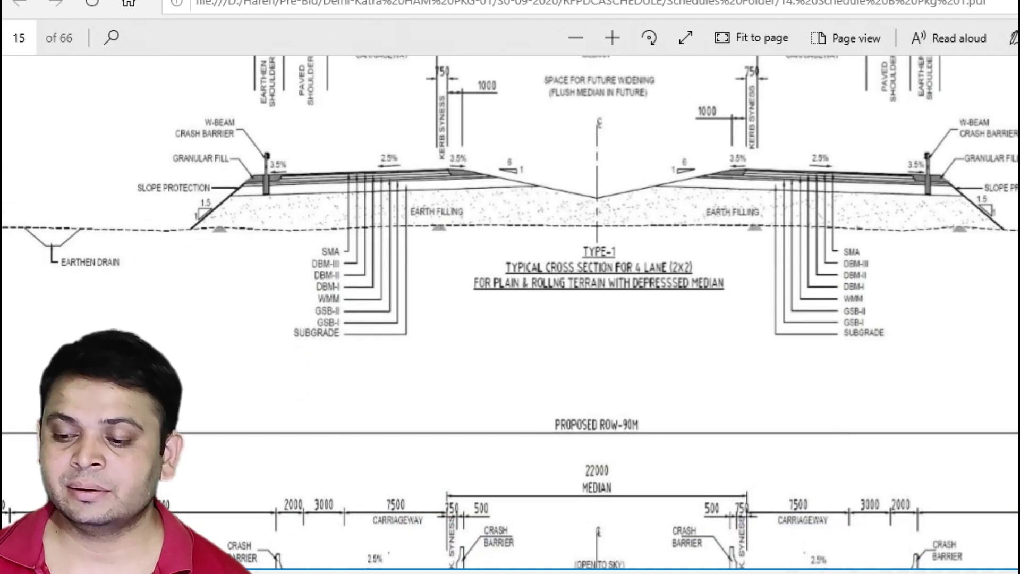
- Switch to the Excel workbook and check each shoulder, carriageway and median term in the TCS-01 width formula in I128
key("alt+Tab")
left_click(994, 313)
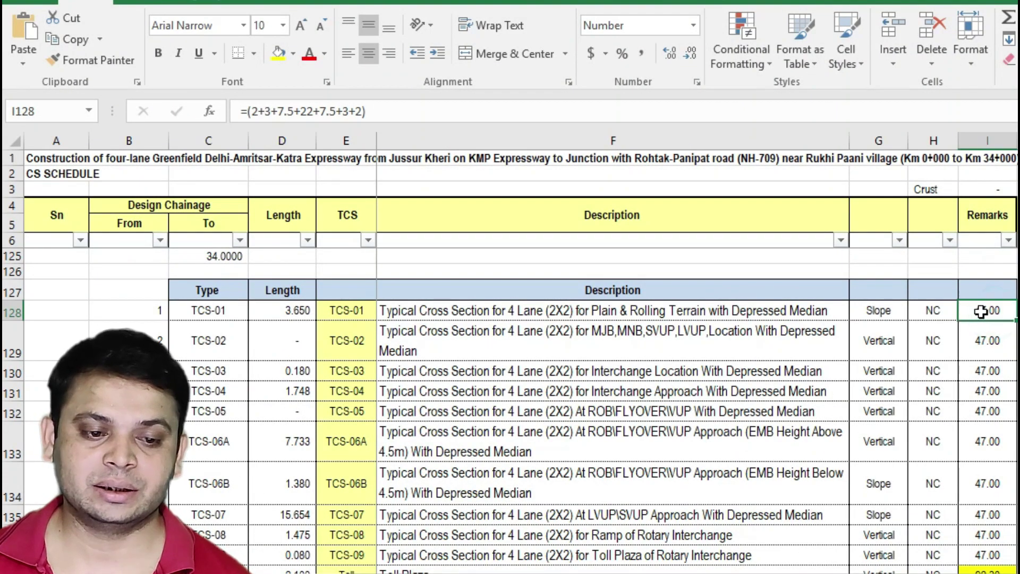
left_click(257, 110)
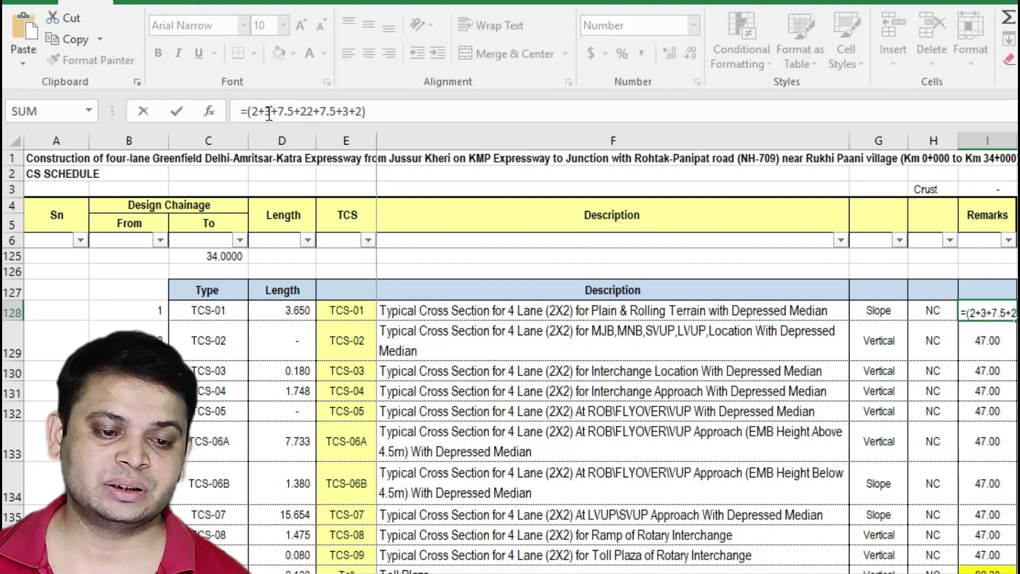
left_click(266, 112)
left_click(285, 110)
left_click(306, 113)
double_click(302, 114)
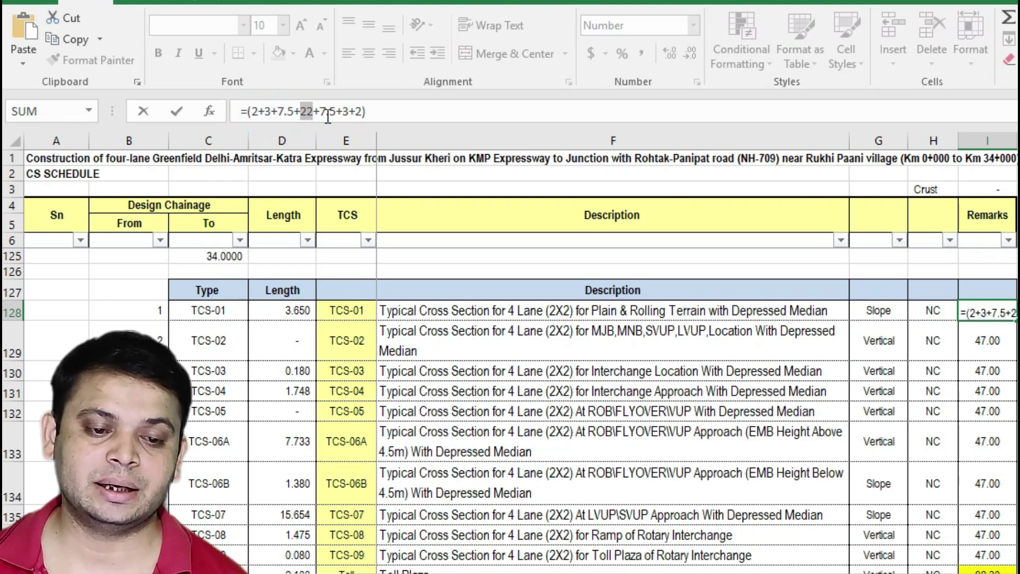
left_click_drag(319, 112, 334, 110)
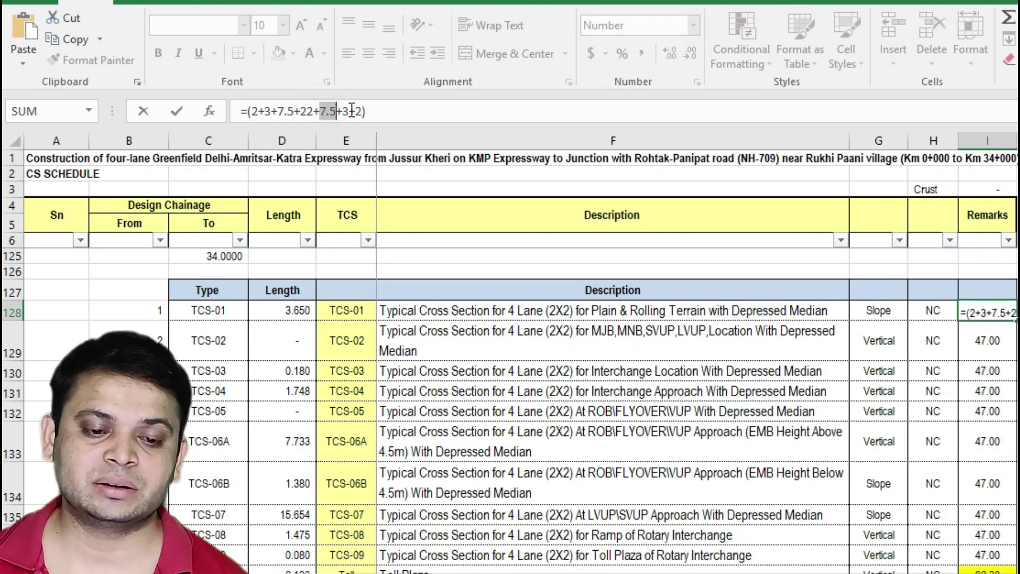
left_click(343, 111)
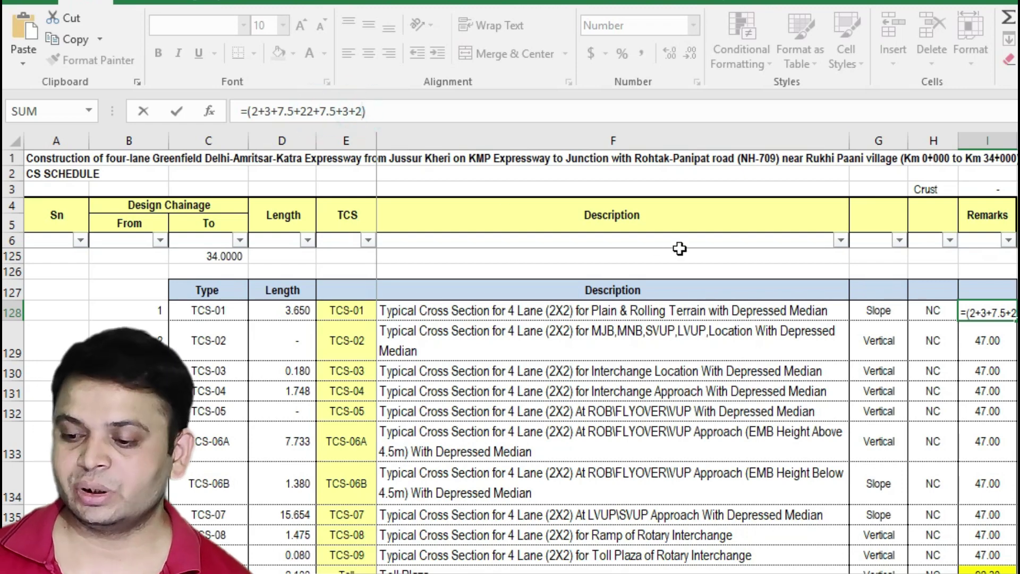
key("Return")
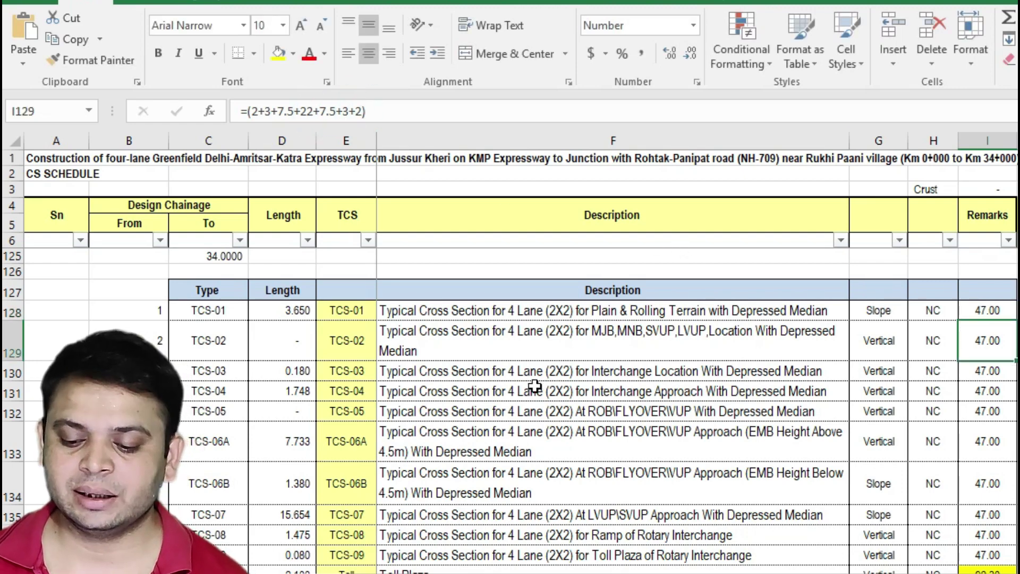
- Recheck the Type-1 widths in the Schedule B PDF against the TCS-01 to TCS-09 widths in I128:I137 of the workbook
key("alt+Tab")
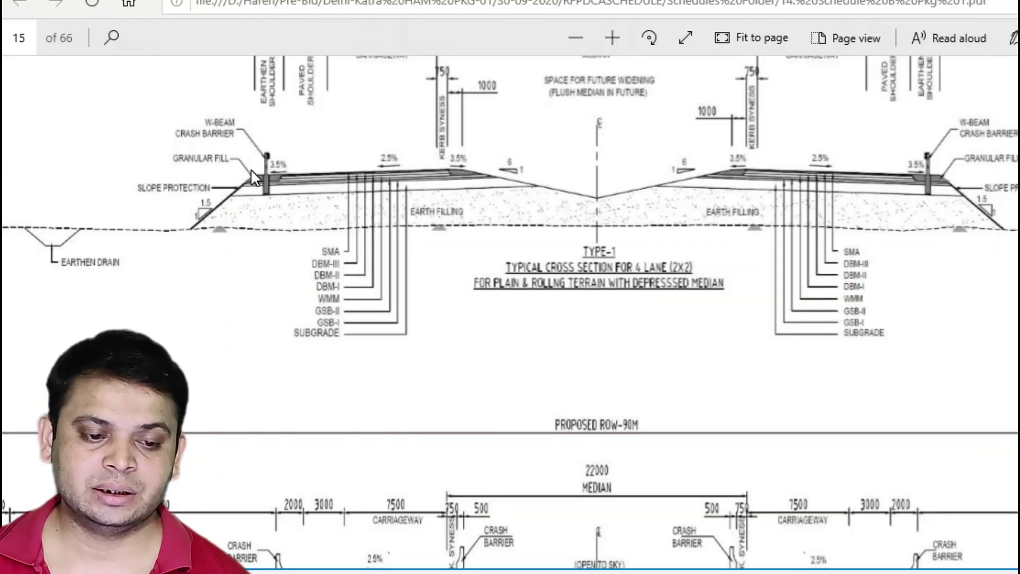
scroll(254, 173, "up", 3)
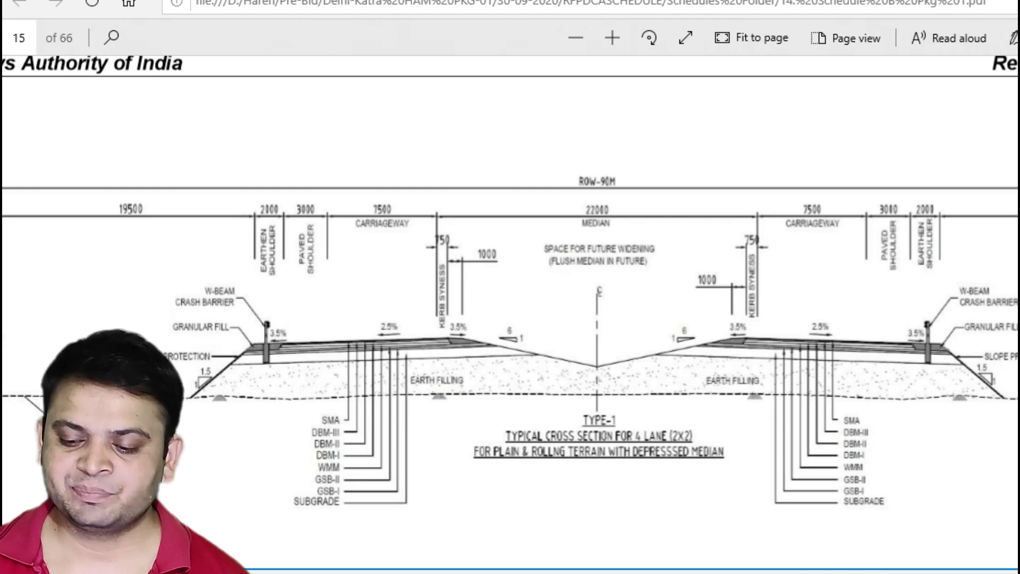
key("alt+Tab")
left_click_drag(998, 309, 998, 541)
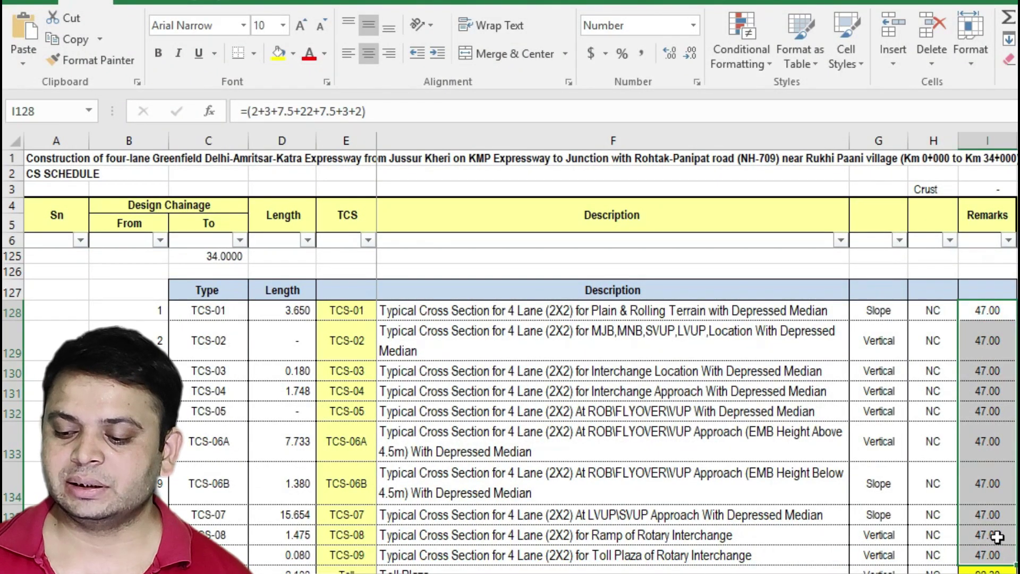
scroll(998, 537, "down", 1)
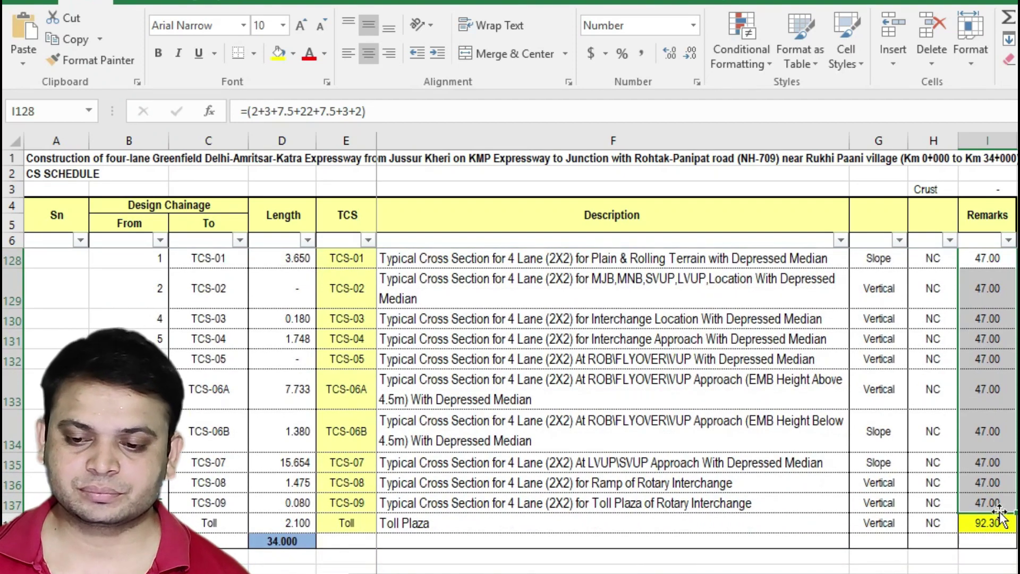
- Review the VLOOKUP descriptions in column F of the chainage schedule, from F7 down to the last row
scroll(961, 494, "up", 5)
scroll(961, 493, "up", 4)
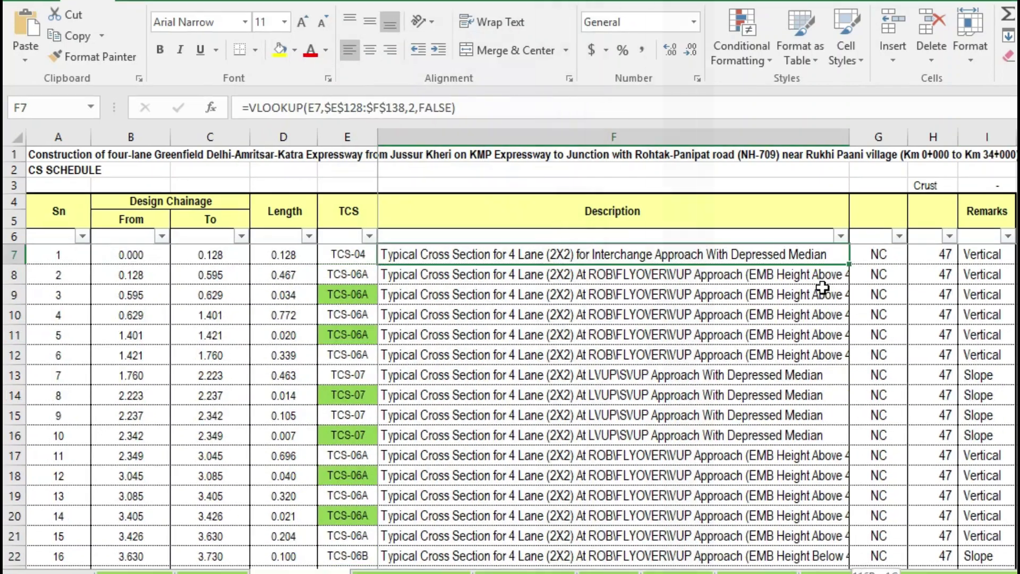
key("ctrl+shift+Down")
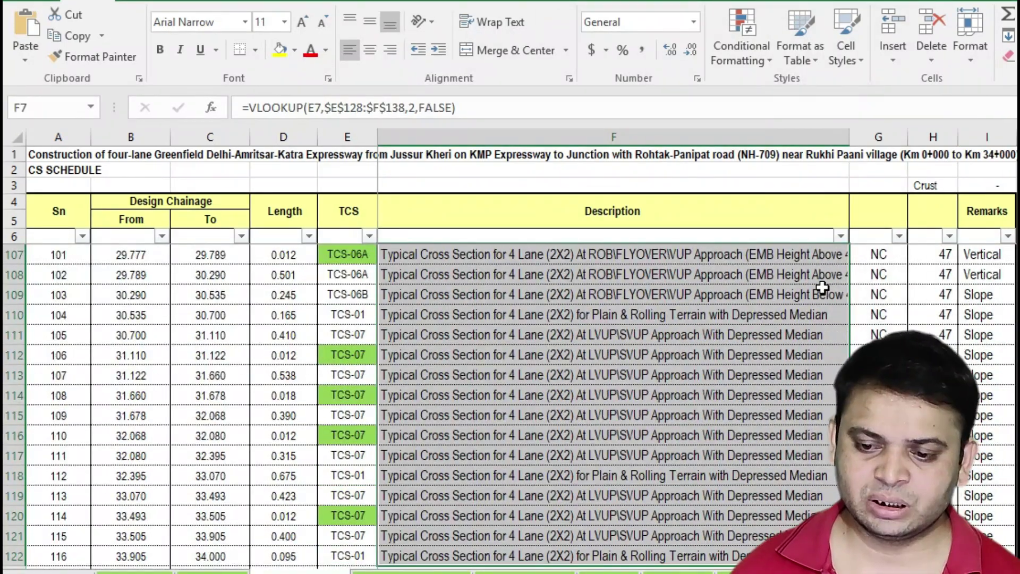
scroll(822, 288, "up", 13)
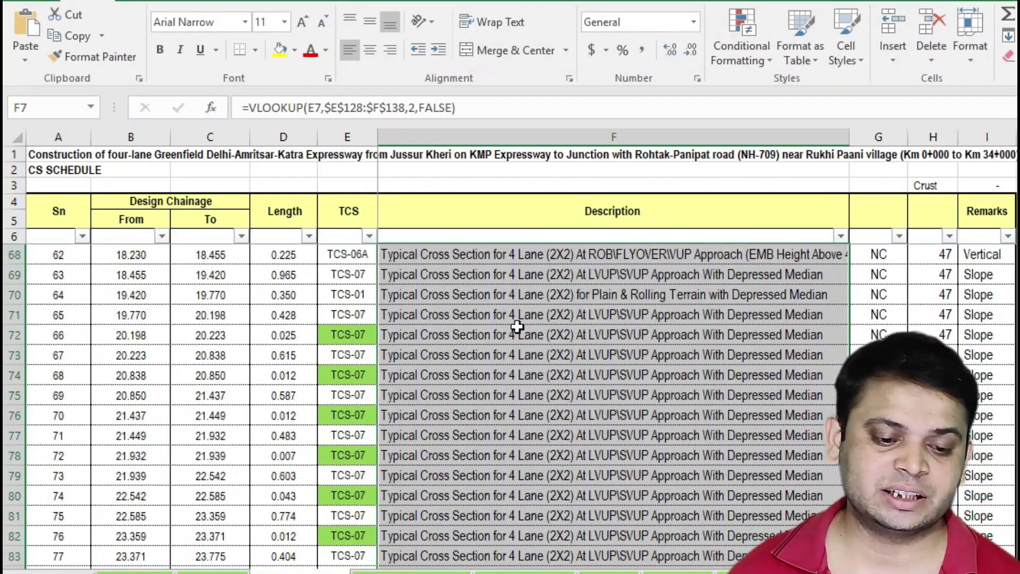
scroll(494, 325, "up", 4)
scroll(420, 314, "up", 2)
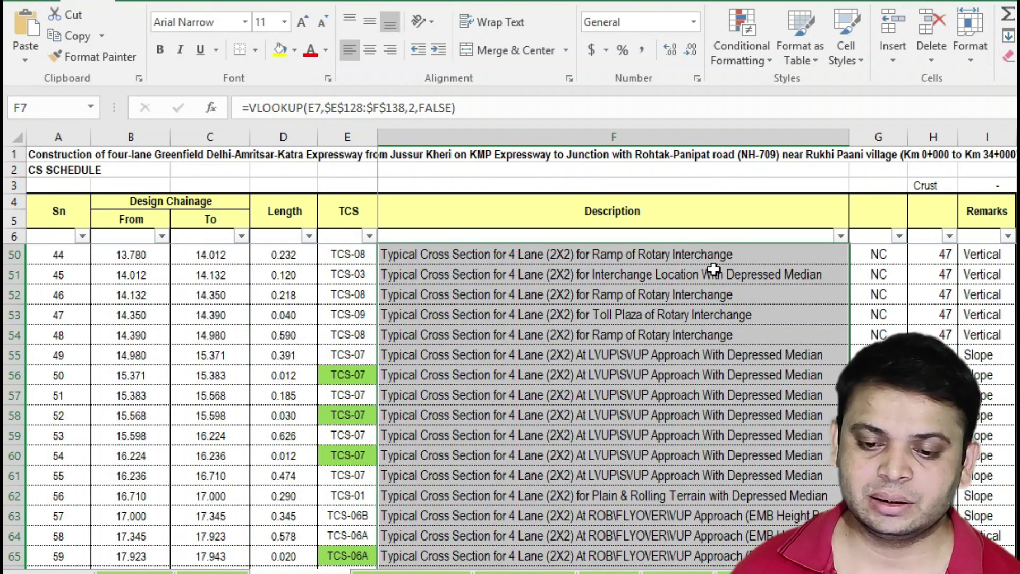
scroll(709, 286, "up", 3)
scroll(594, 295, "up", 5)
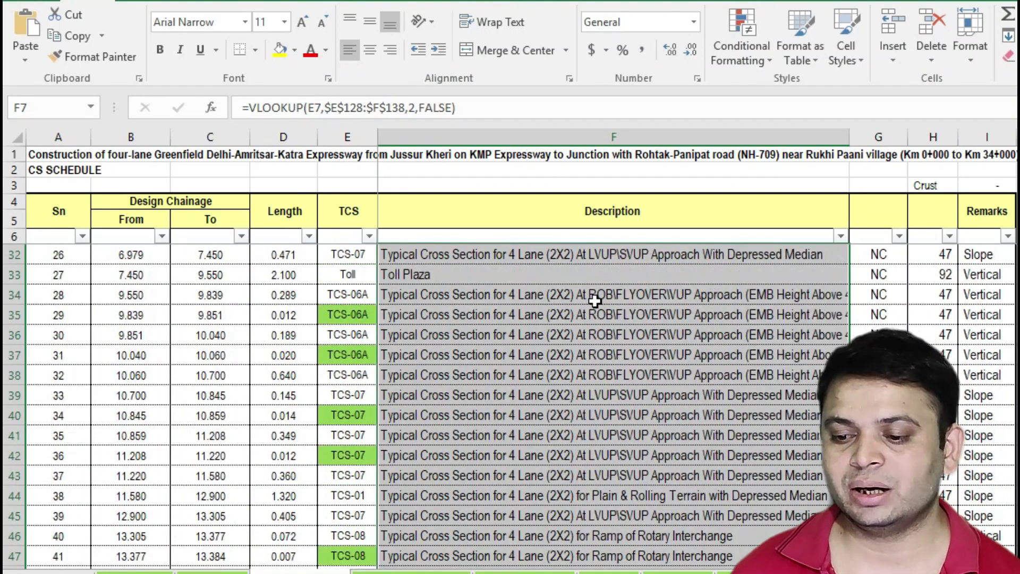
- Inspect the VLOOKUP formulas for the width in H8 and the slope/vertical classification in I8
scroll(887, 274, "up", 6)
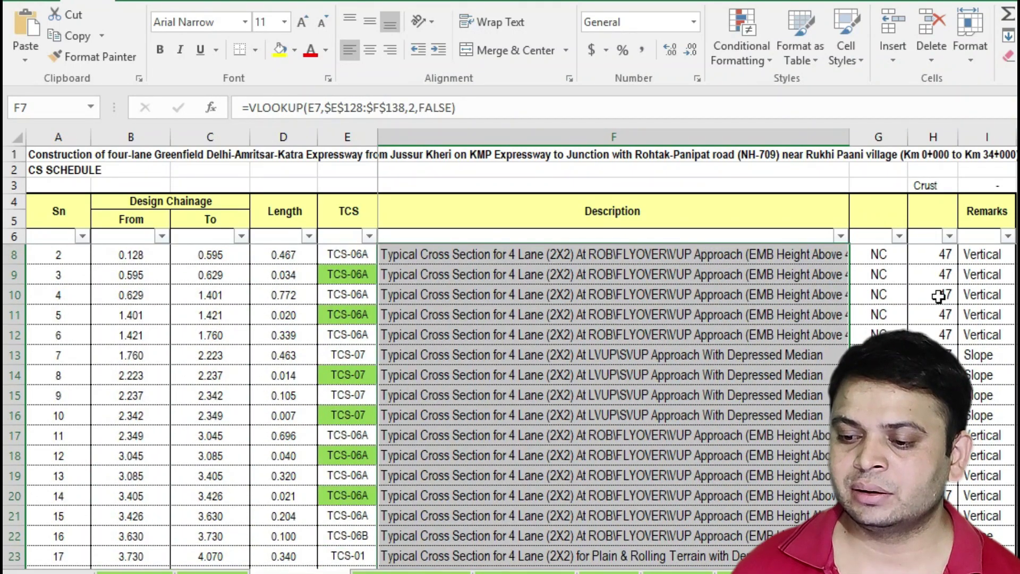
left_click(946, 271)
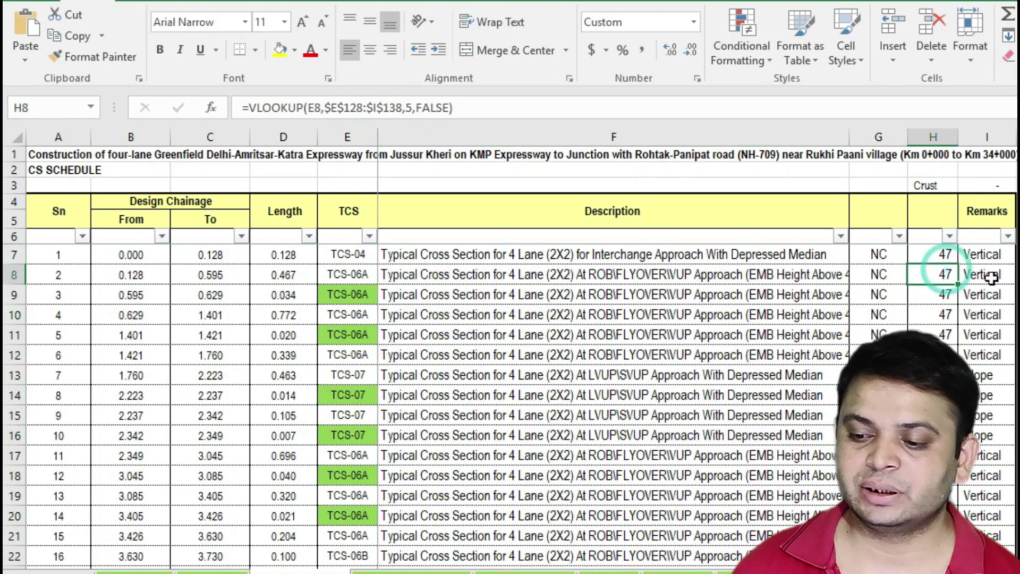
left_click(983, 274)
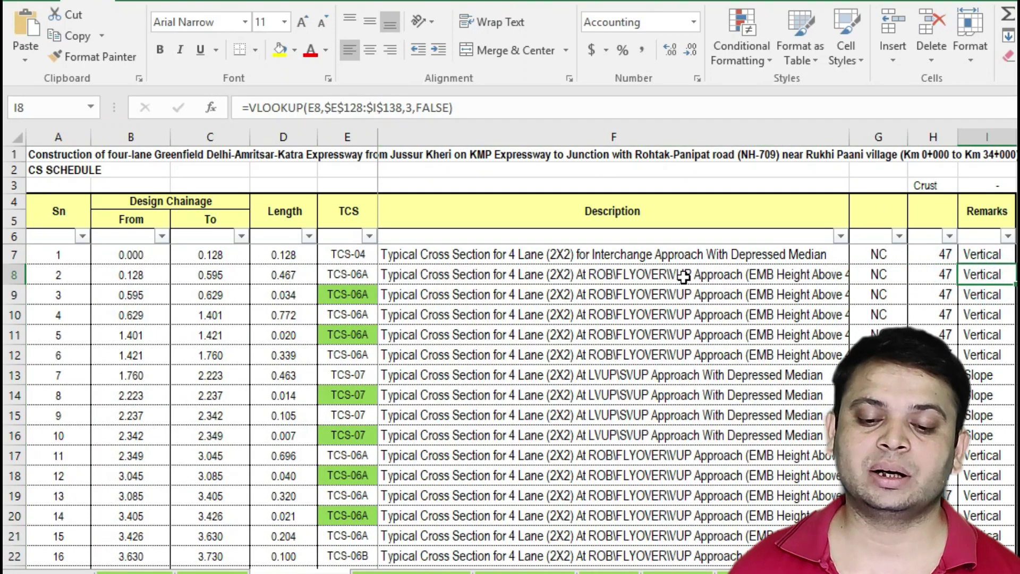
- Clear the contents of columns F to I in the chainage schedule, from row 7 down to the last row
left_click_drag(516, 255, 971, 259)
key("ctrl+shift+Down")
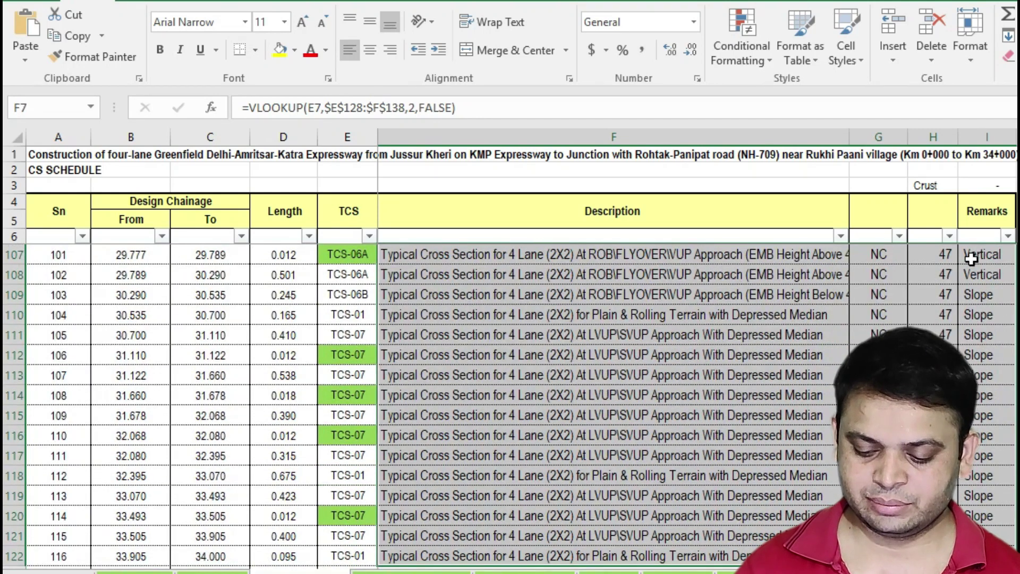
key("Delete")
scroll(693, 286, "up", 9)
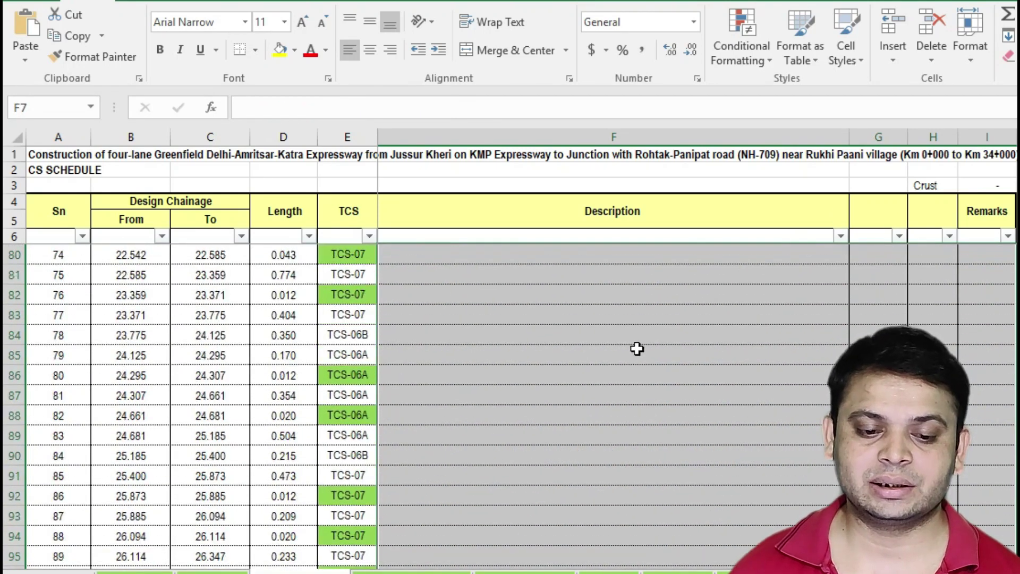
scroll(638, 348, "up", 20)
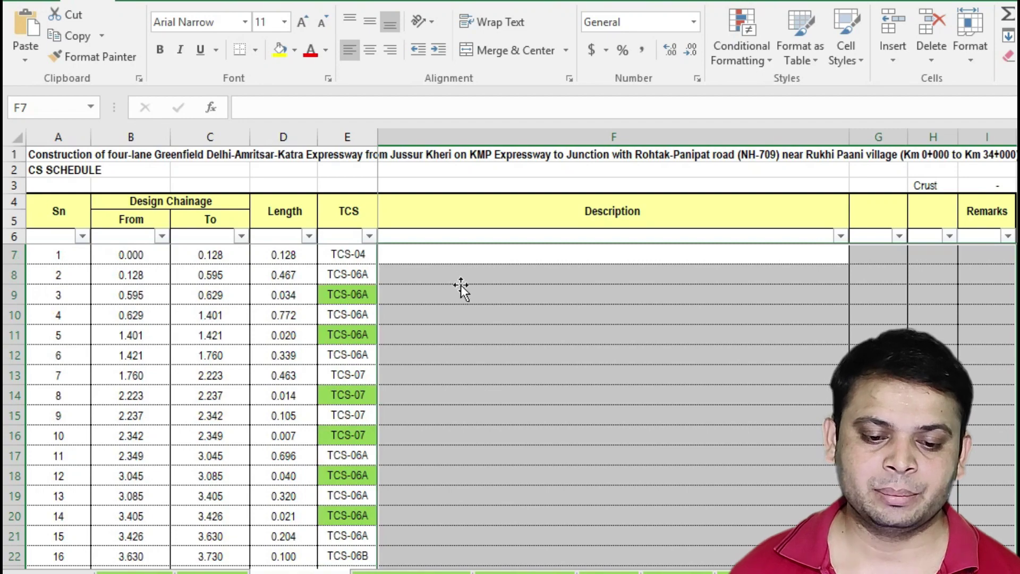
- Begin a VLOOKUP formula in F7 with the TCS code in E7 as the lookup value
left_click(451, 254)
type("=")
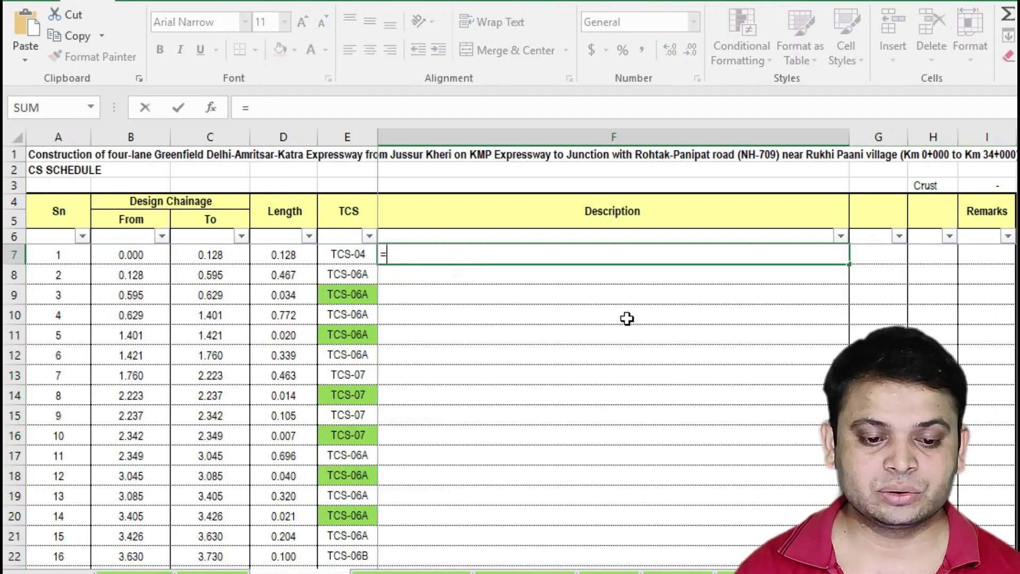
type("vl")
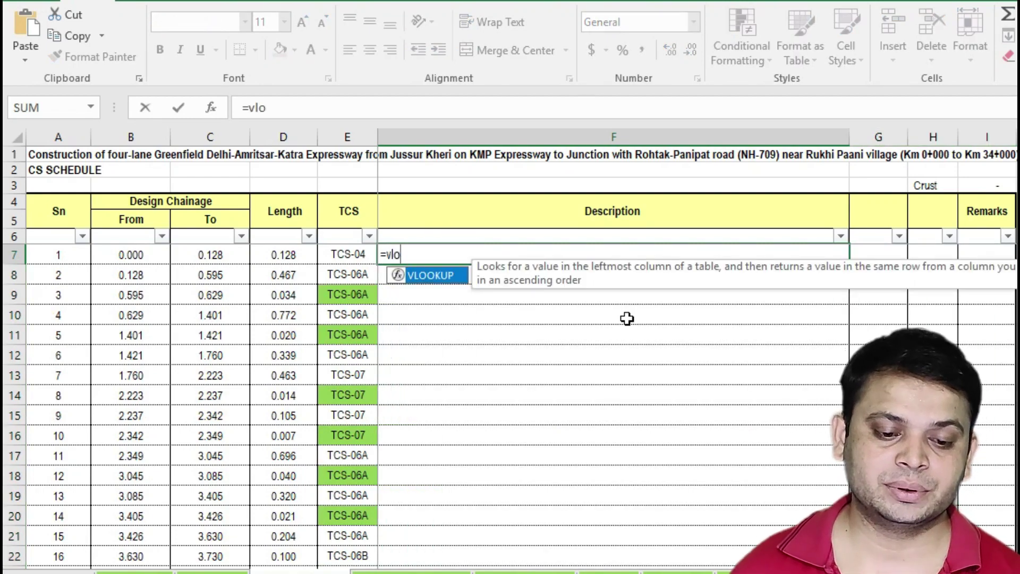
type("o")
double_click(444, 278)
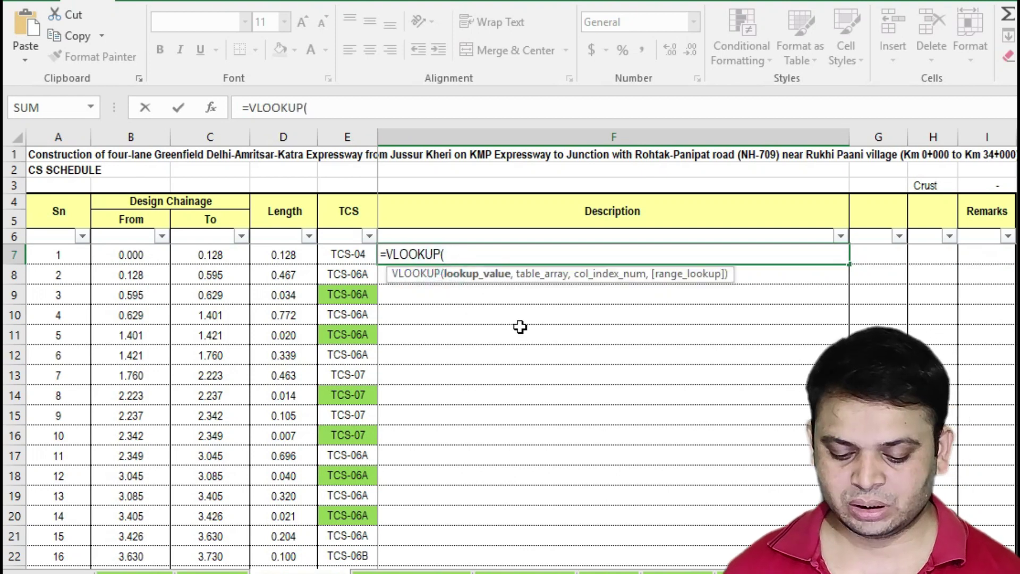
type(",")
key("BackSpace")
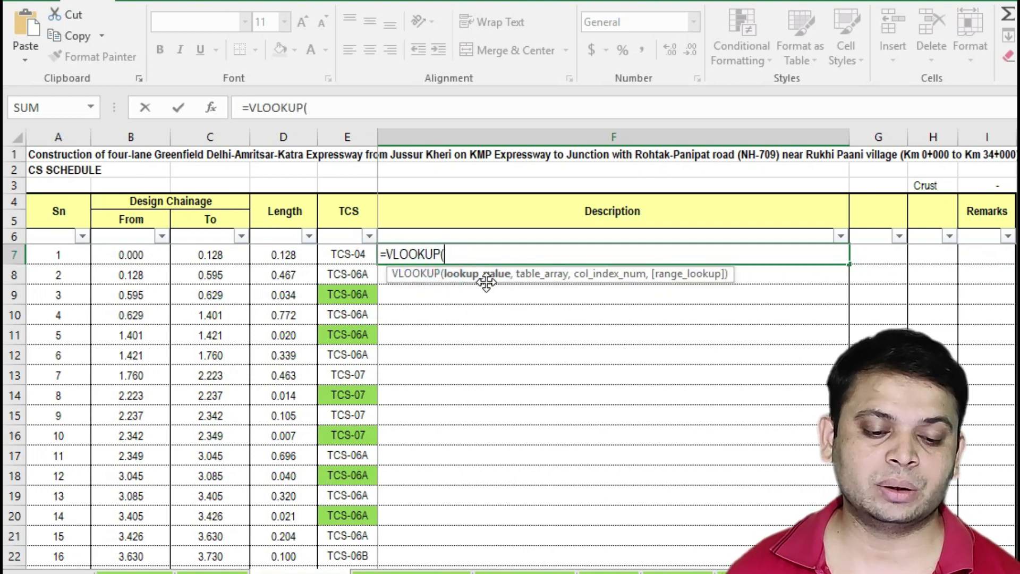
left_click(347, 260)
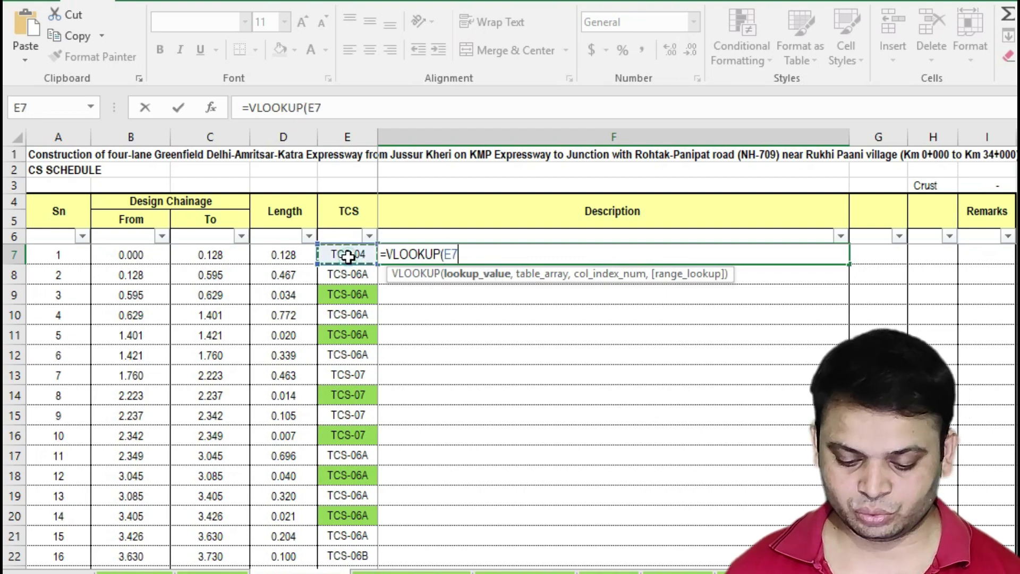
- Set the F7 formula's table array to the TCS summary table in C128:I138
type(",")
scroll(428, 391, "down", 20)
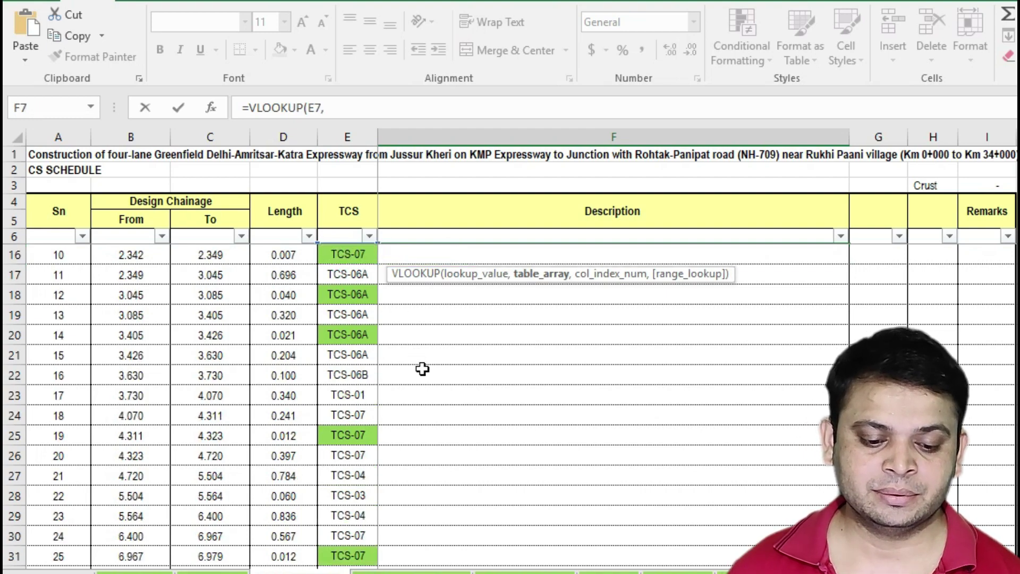
scroll(428, 390, "down", 15)
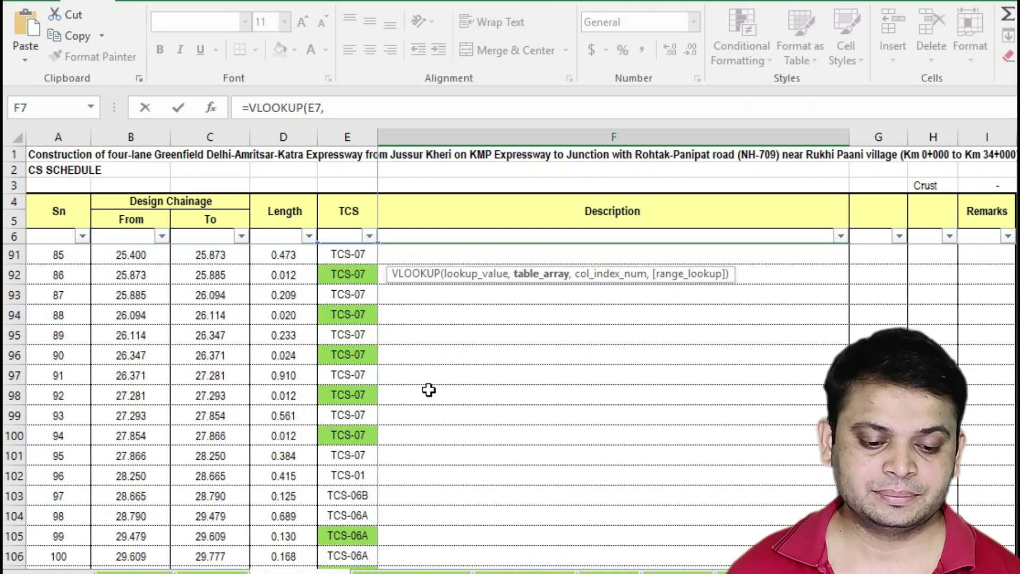
scroll(274, 414, "down", 1)
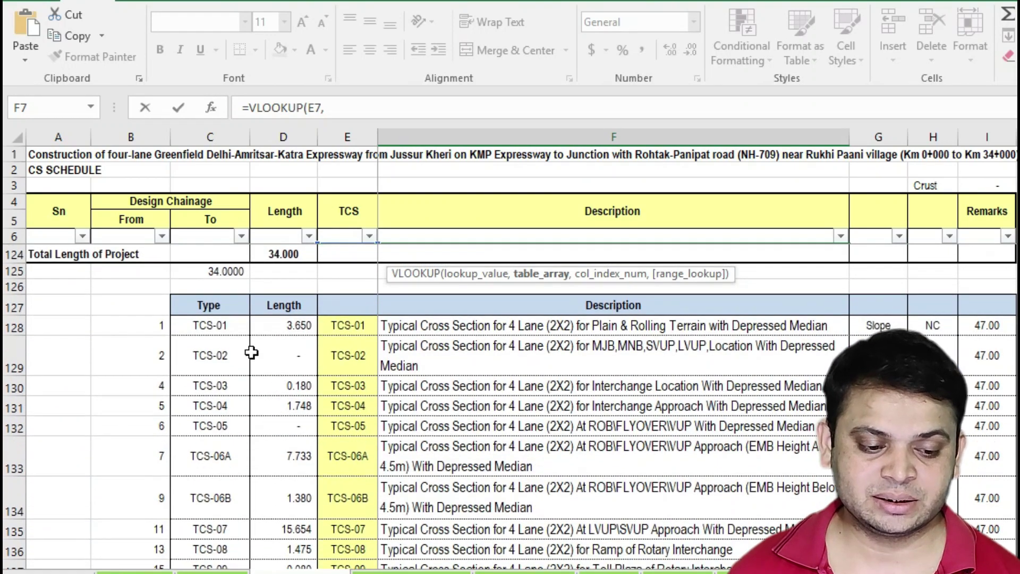
left_click_drag(229, 326, 987, 520)
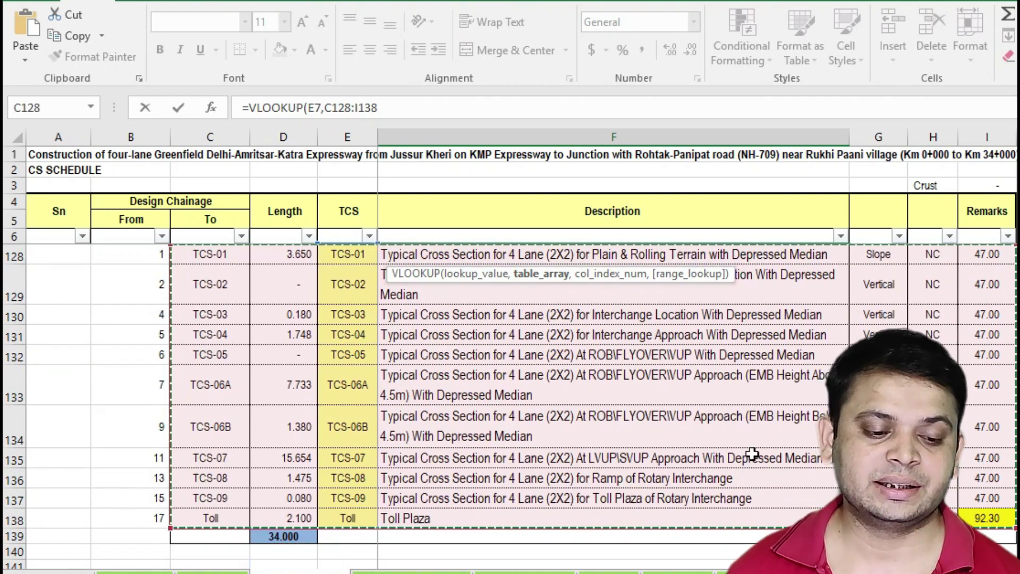
scroll(671, 451, "up", 1)
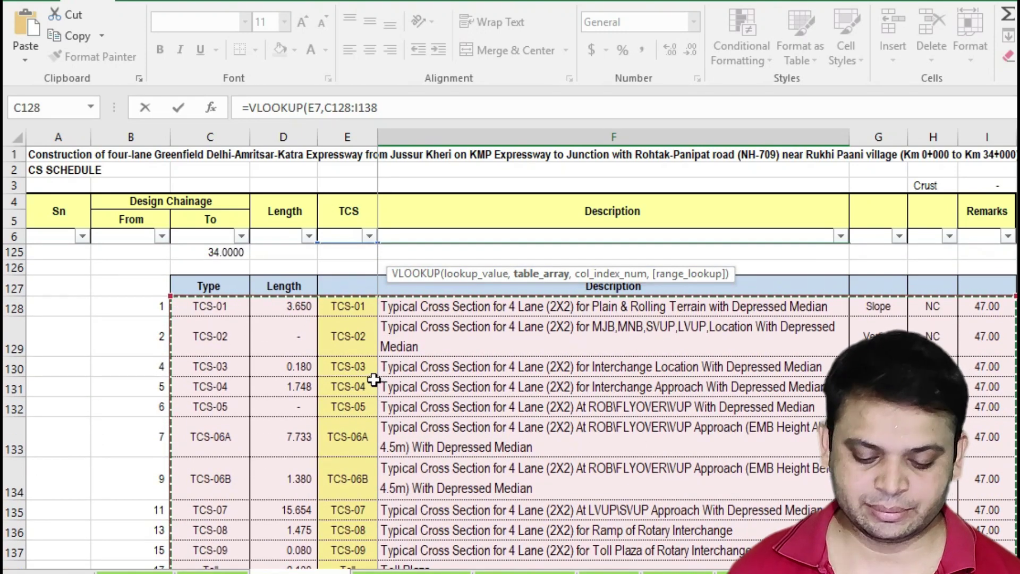
- Complete the F7 VLOOKUP with column index 4 and an exact match (FALSE)
type(",4")
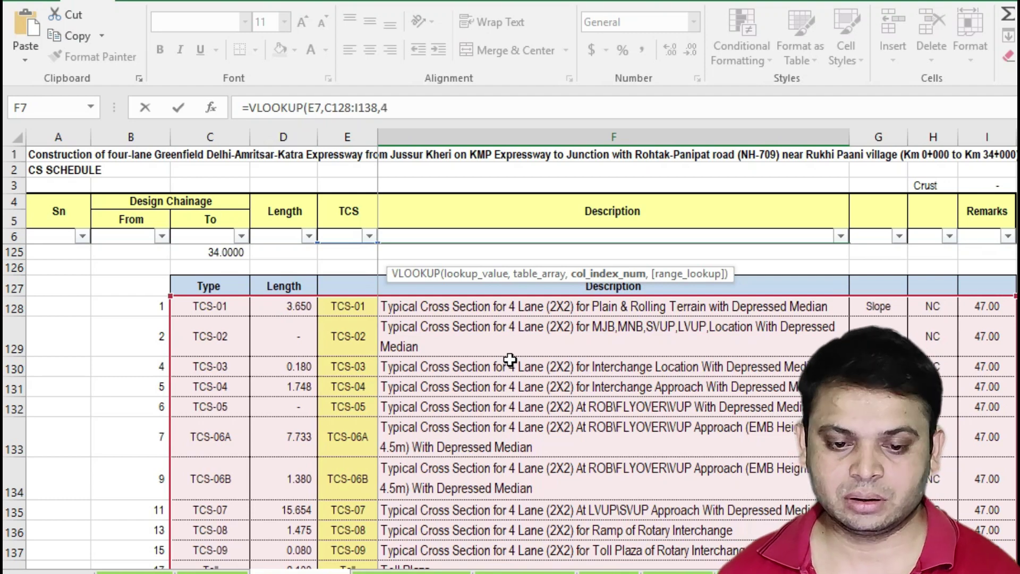
type(",")
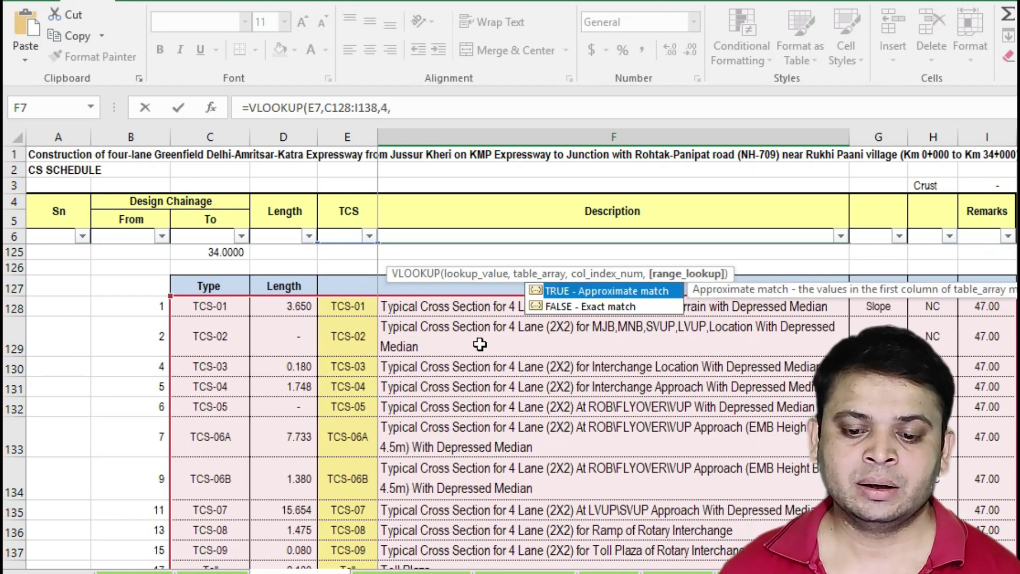
double_click(617, 307)
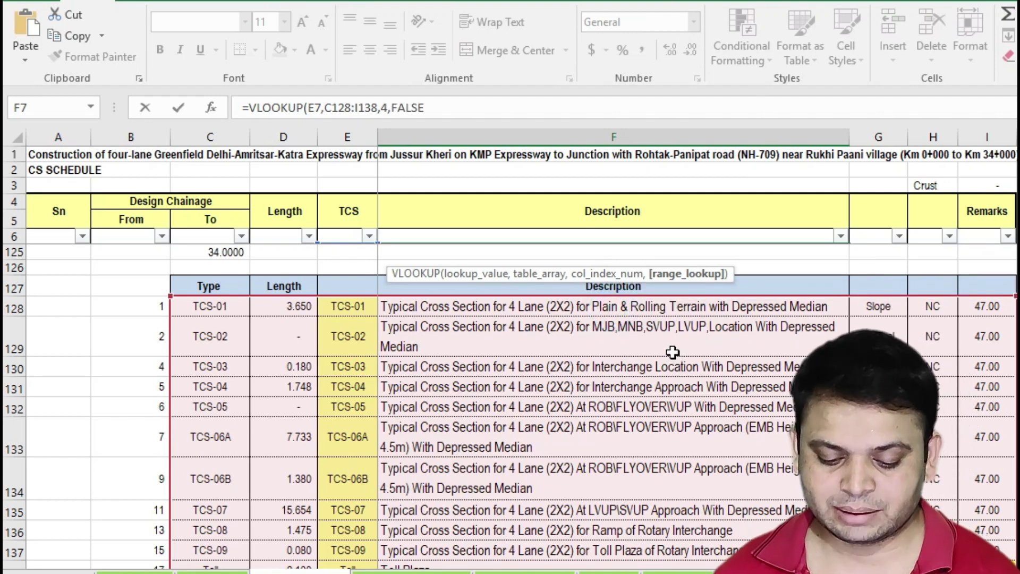
key("Return")
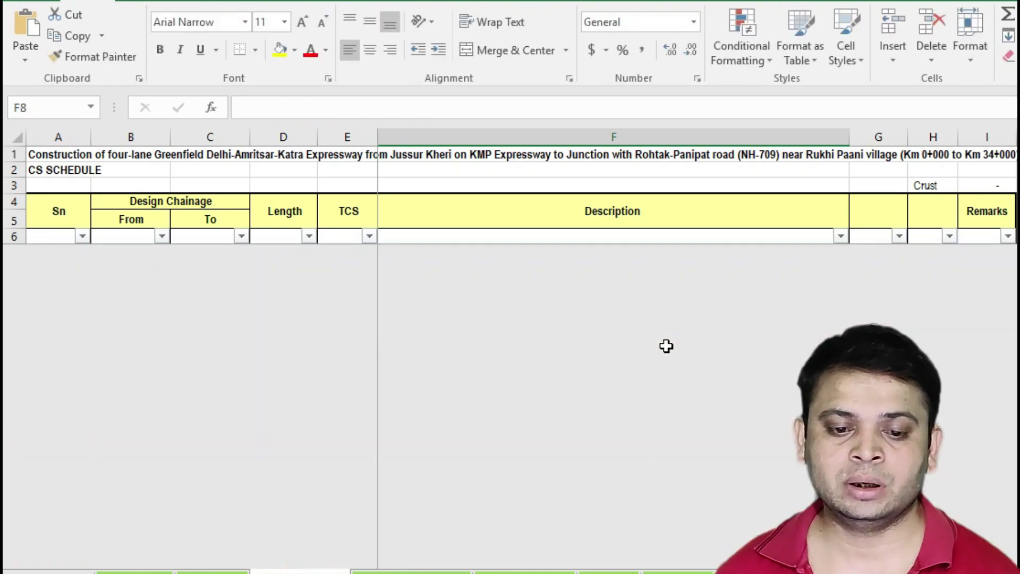
- Make the table range in the F7 formula absolute as $C$128:$I$138
left_click(627, 256)
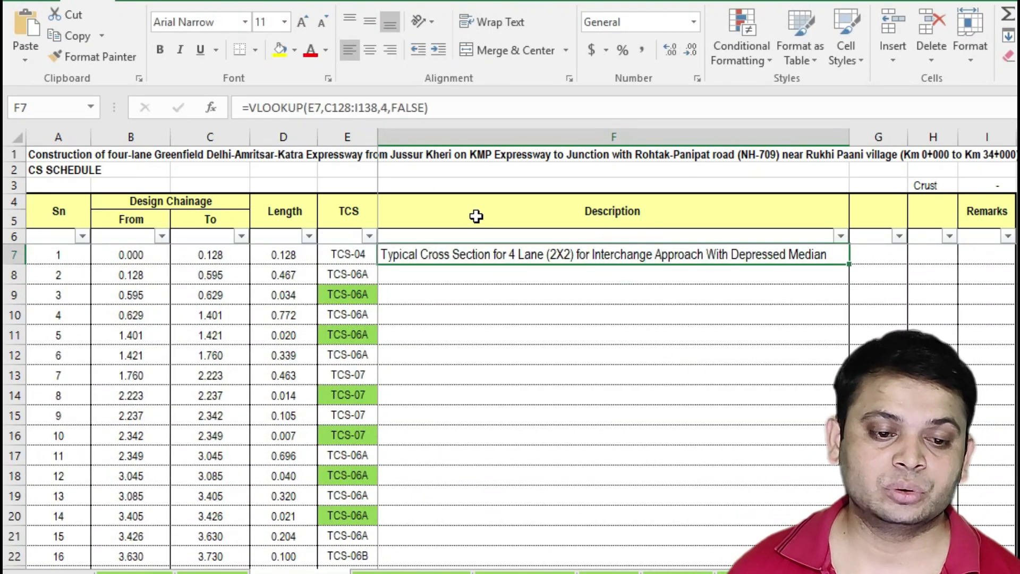
left_click(330, 108)
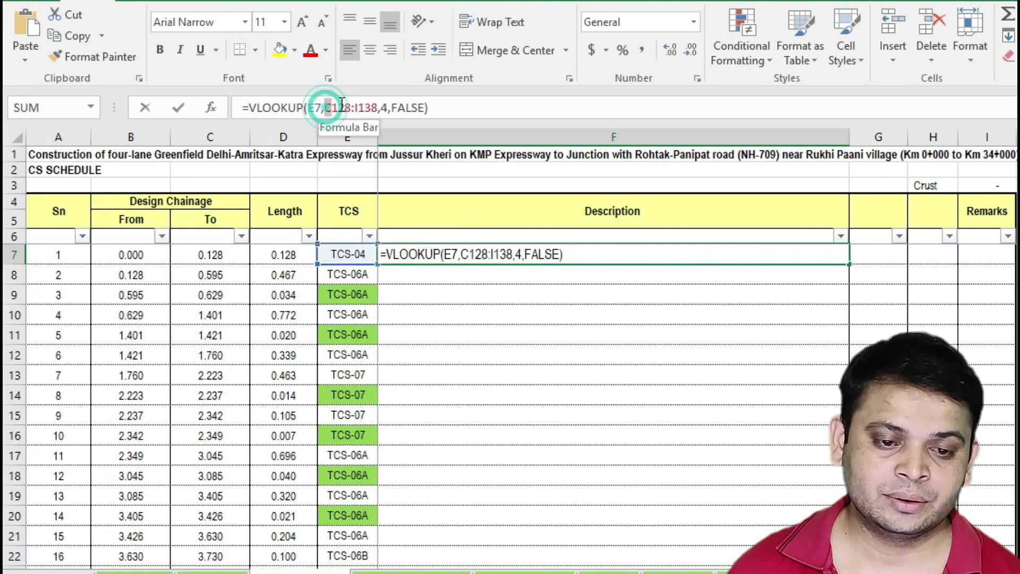
left_click_drag(325, 108, 378, 107)
key("F4")
key("Return")
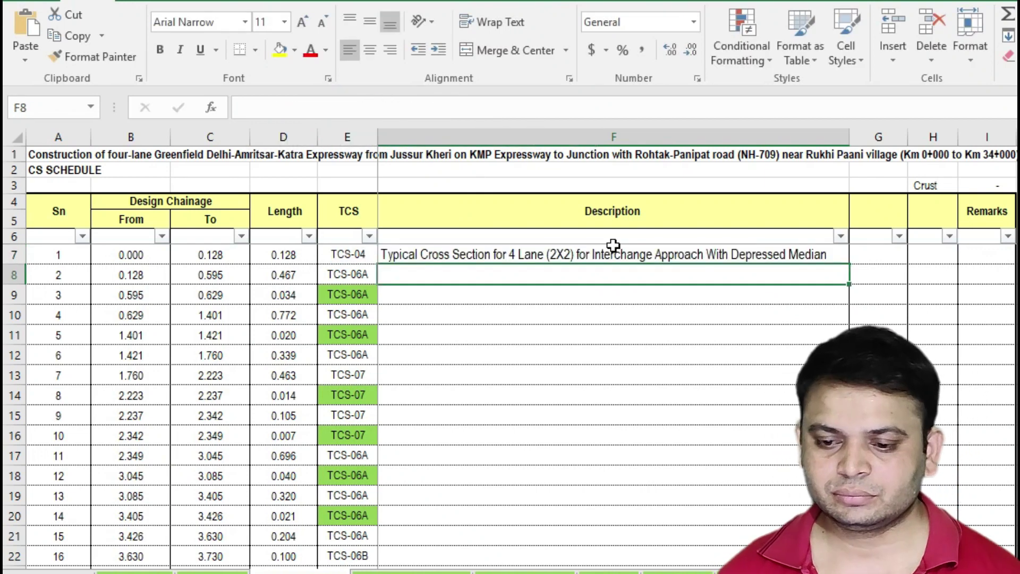
- Fill the F7 description formula down column F to the last row of the schedule
left_click(823, 260)
left_click_drag(850, 267, 767, 476)
scroll(759, 489, "up", 20)
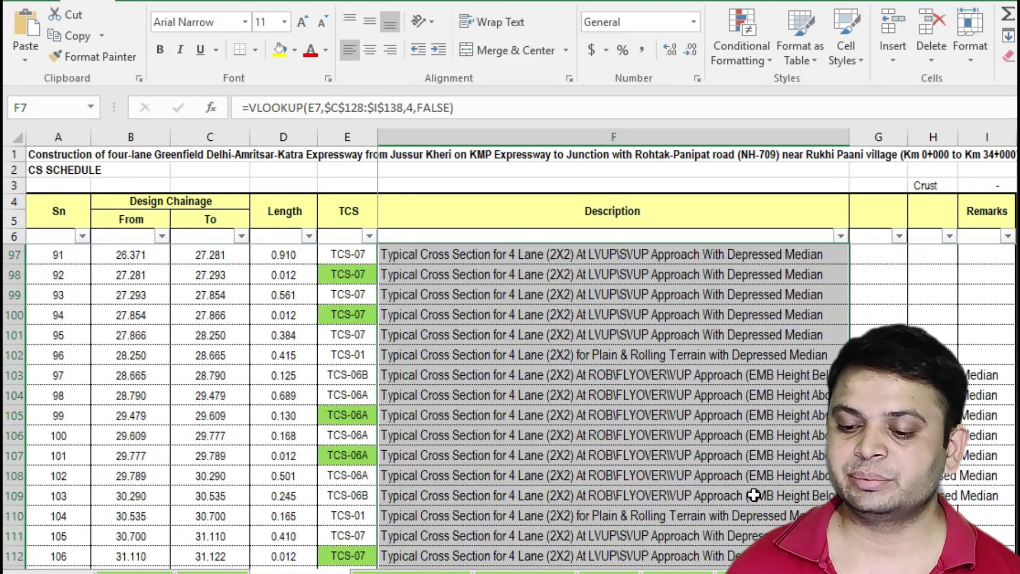
scroll(754, 495, "up", 6)
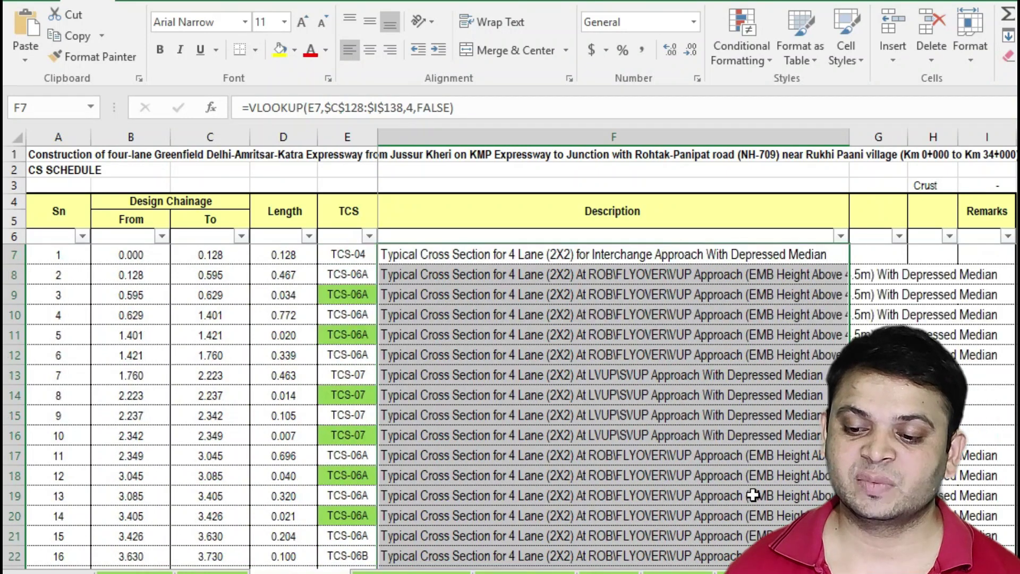
- Copy the VLOOKUP formula text from F7 into G7, keeping the E7 reference
left_click(838, 250)
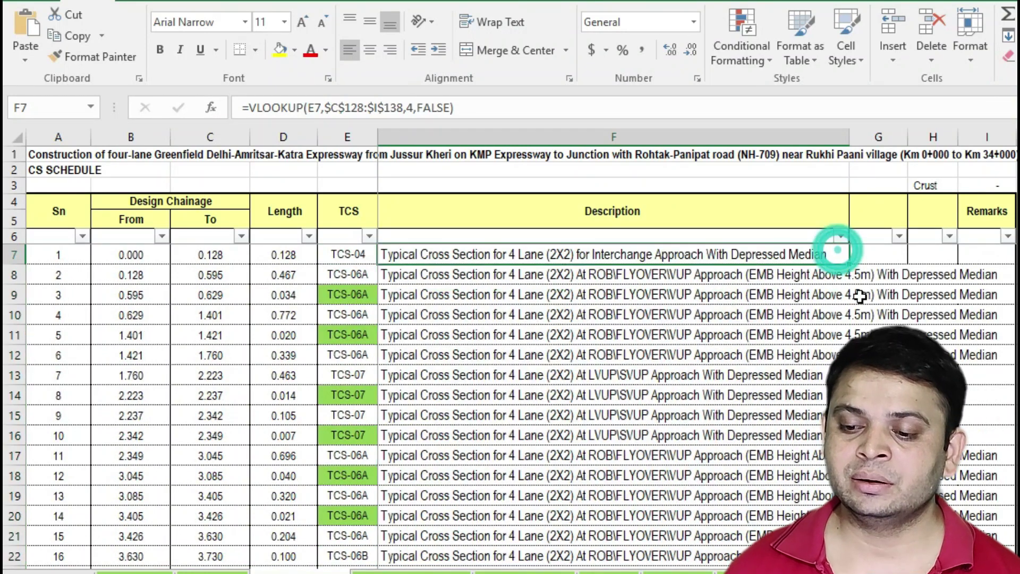
left_click(872, 258)
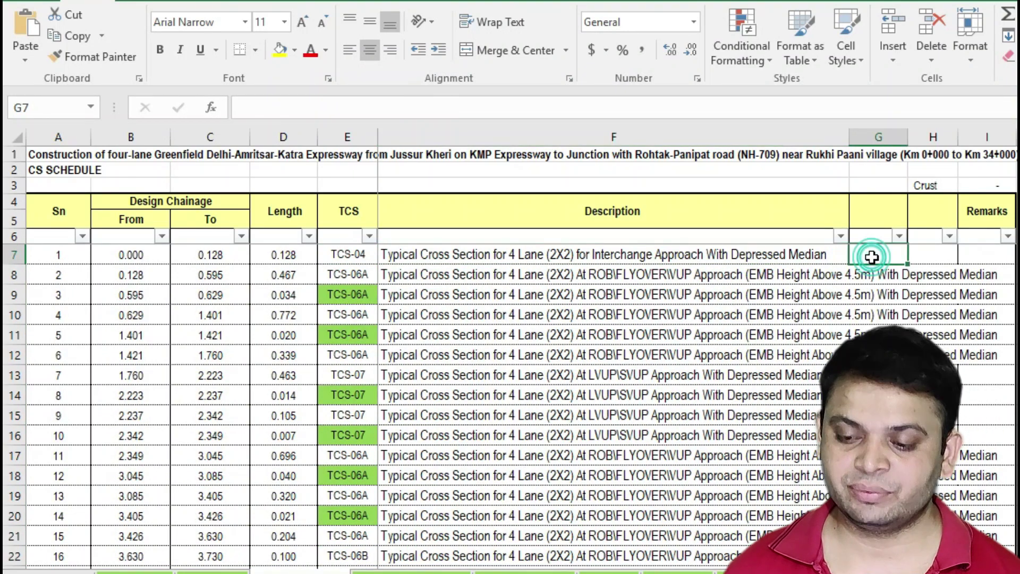
left_click(838, 253)
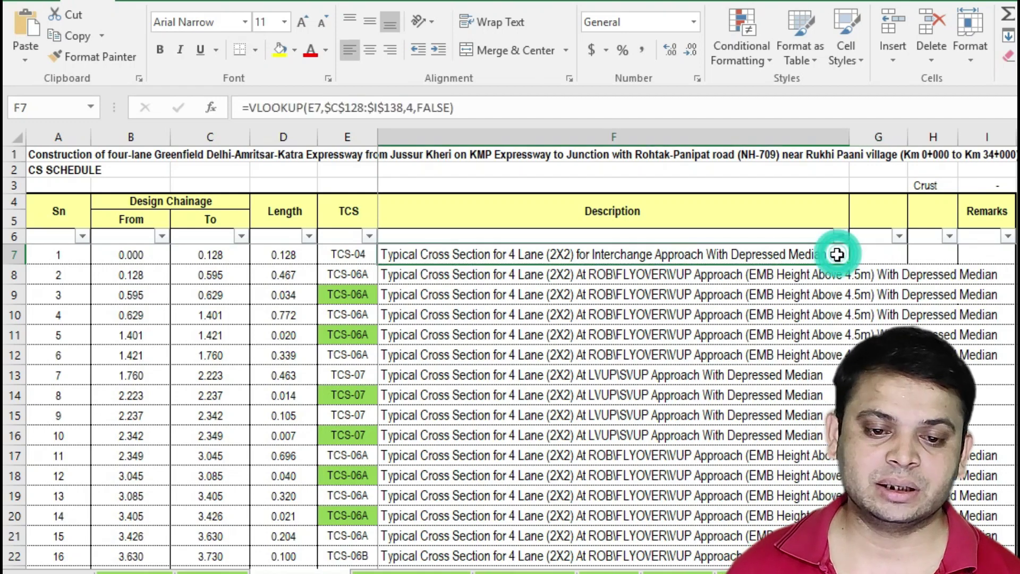
left_click(469, 110)
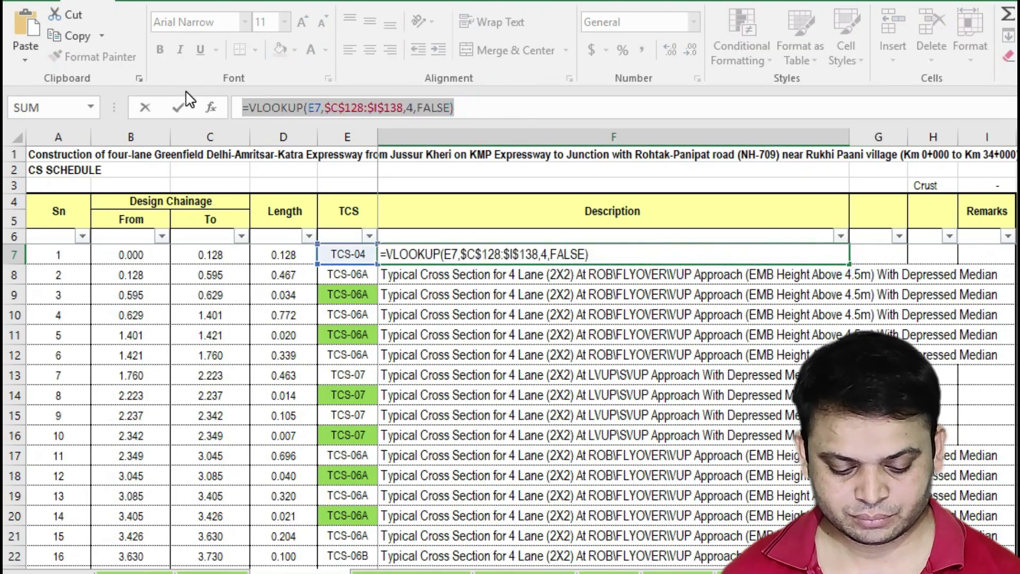
key("Escape")
left_click(878, 255)
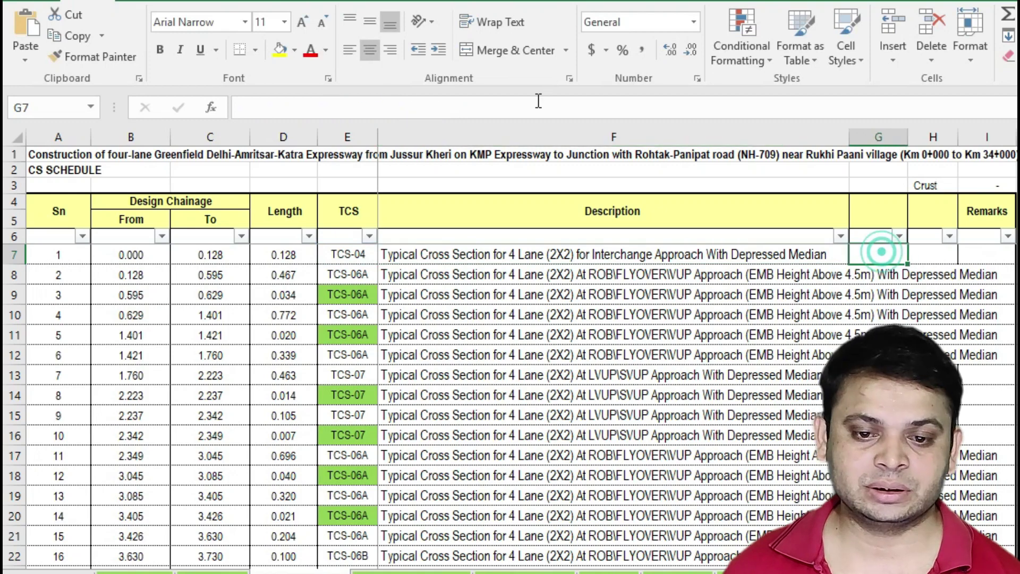
left_click(529, 106)
type("=VLOOKUP(E7,$C$128:$I$138,4,FALSE)")
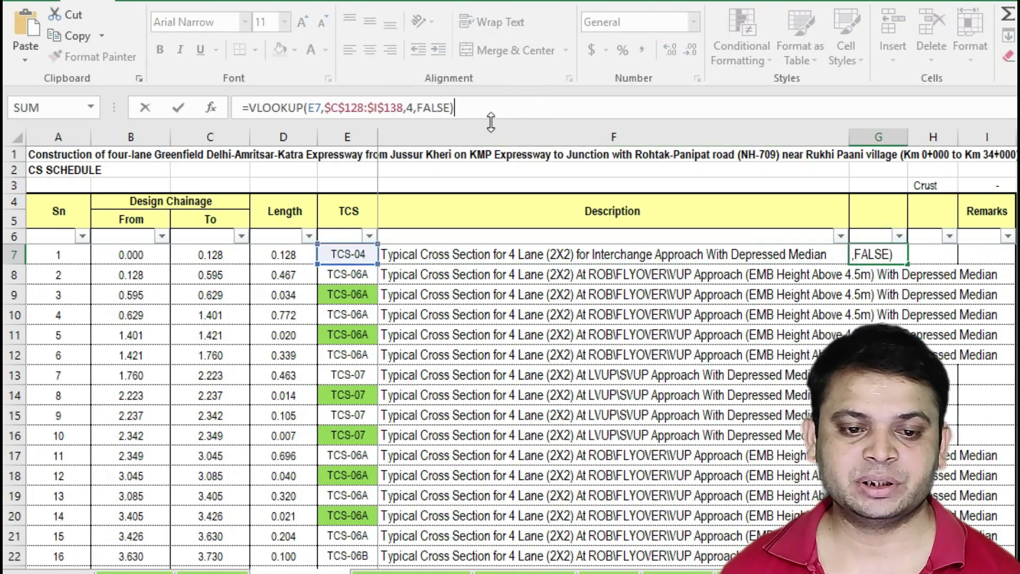
- Change the column index in the G7 formula to 5 and fill it down column G
left_click(415, 108)
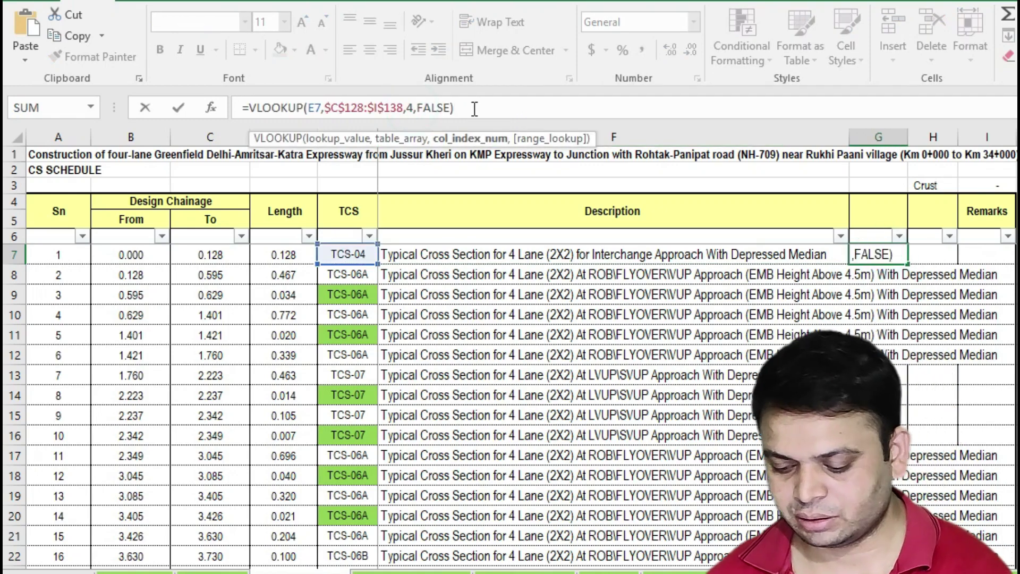
key("BackSpace")
type("5")
key("Return")
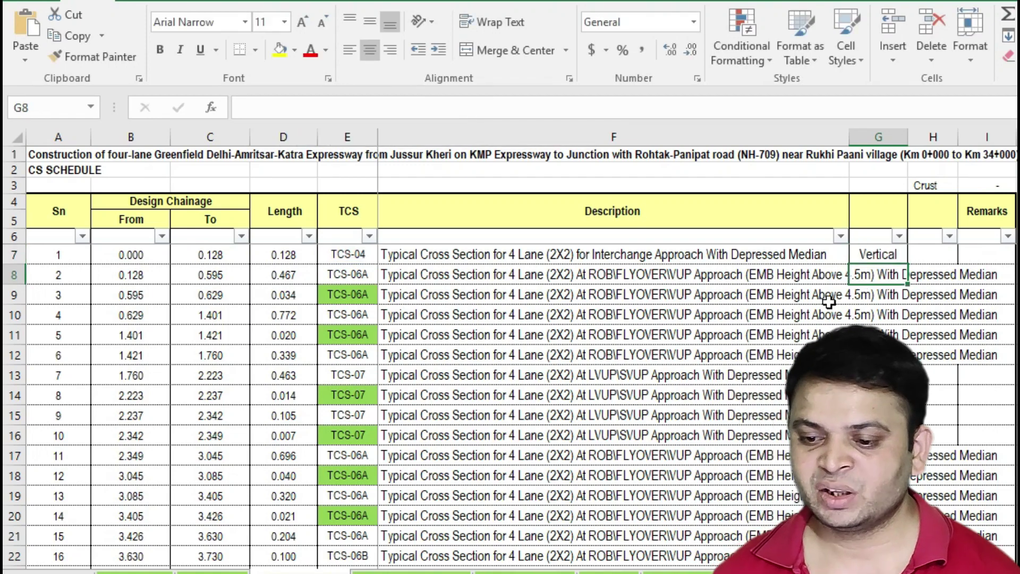
left_click(903, 251)
double_click(908, 264)
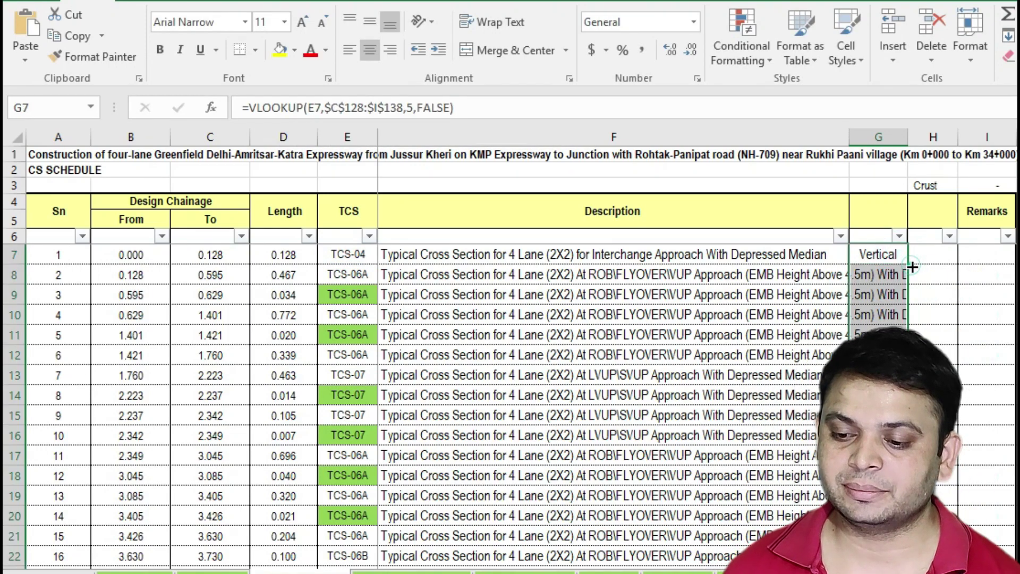
- Copy the VLOOKUP formula text from G7 into H7, keeping the E7 lookup reference
left_click(895, 255)
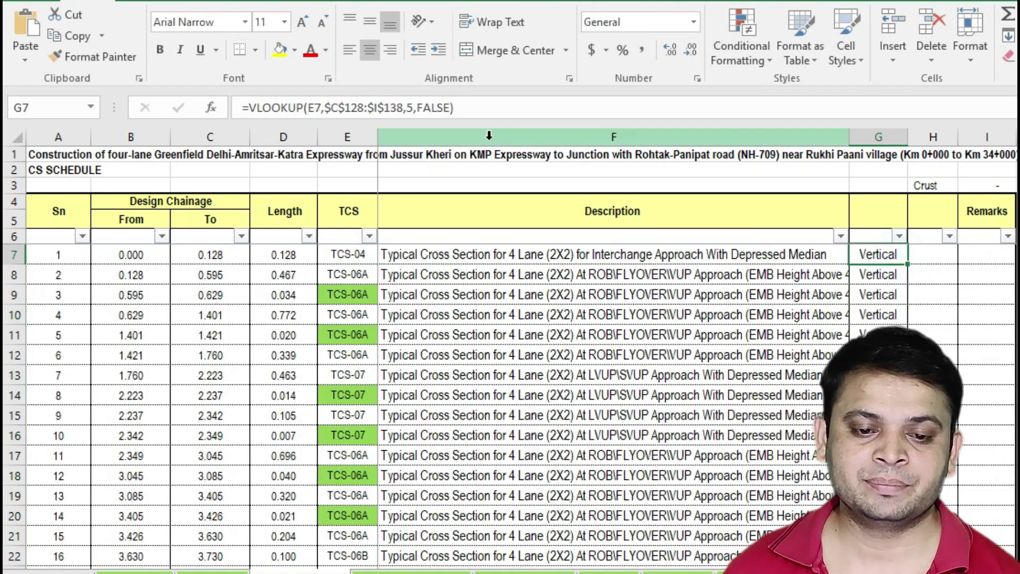
left_click(484, 108)
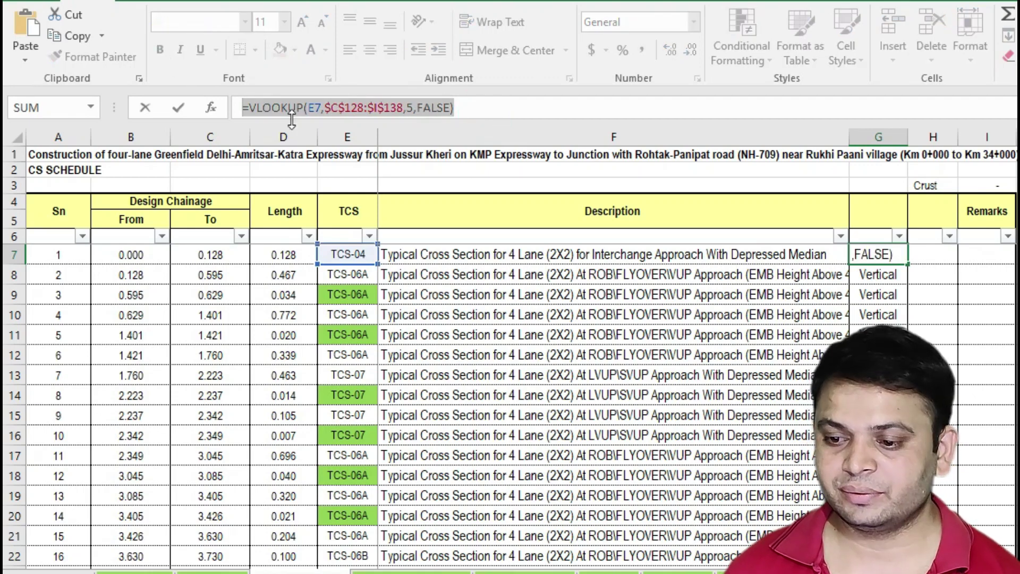
key("Escape")
left_click(933, 255)
left_click(389, 109)
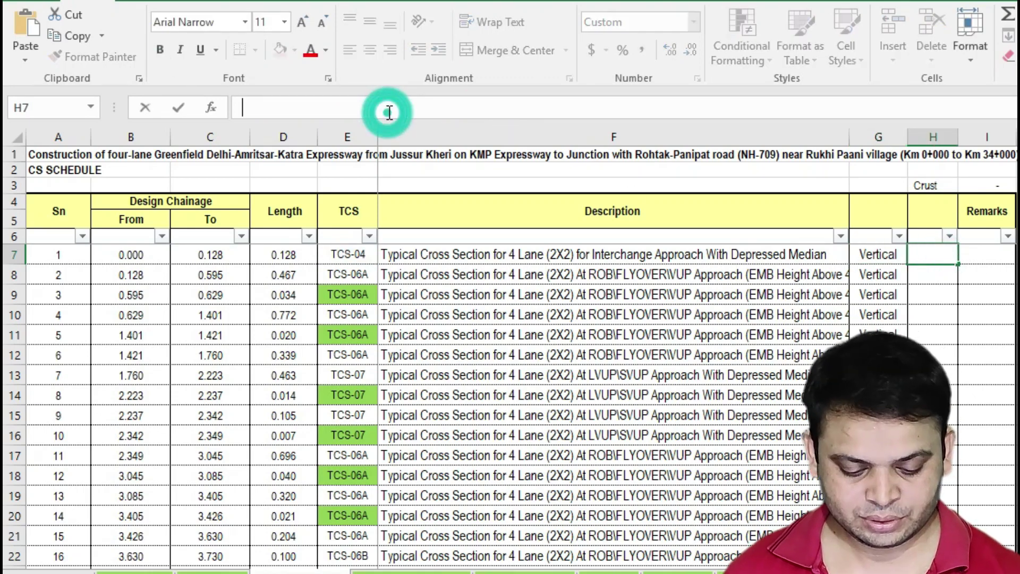
type("=VLOOKUP(E7,$C$128:$I$138,5,FALSE)")
- Change the column index in the H7 formula to 6 and fill it down column H
left_click(414, 108)
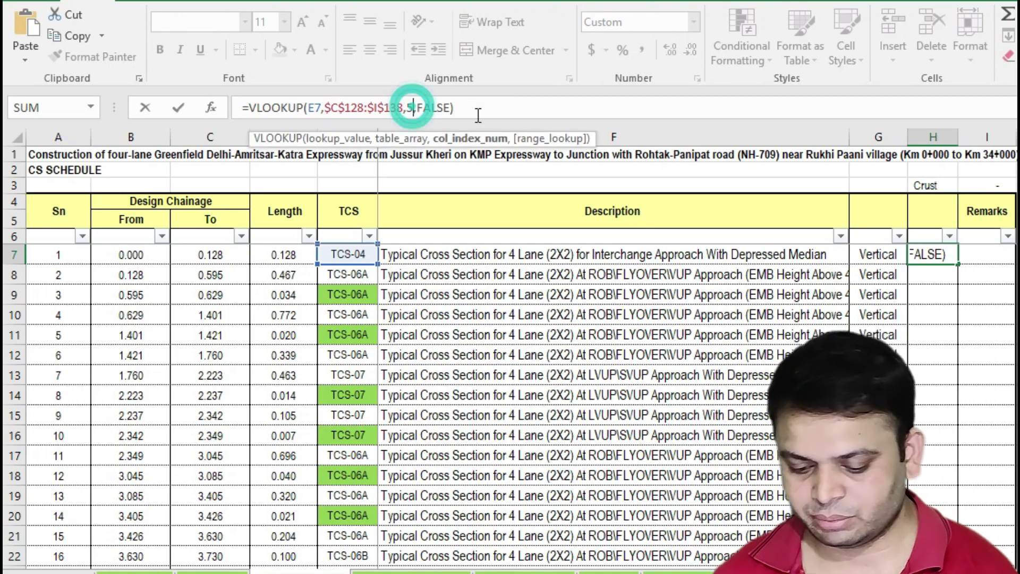
key("Return")
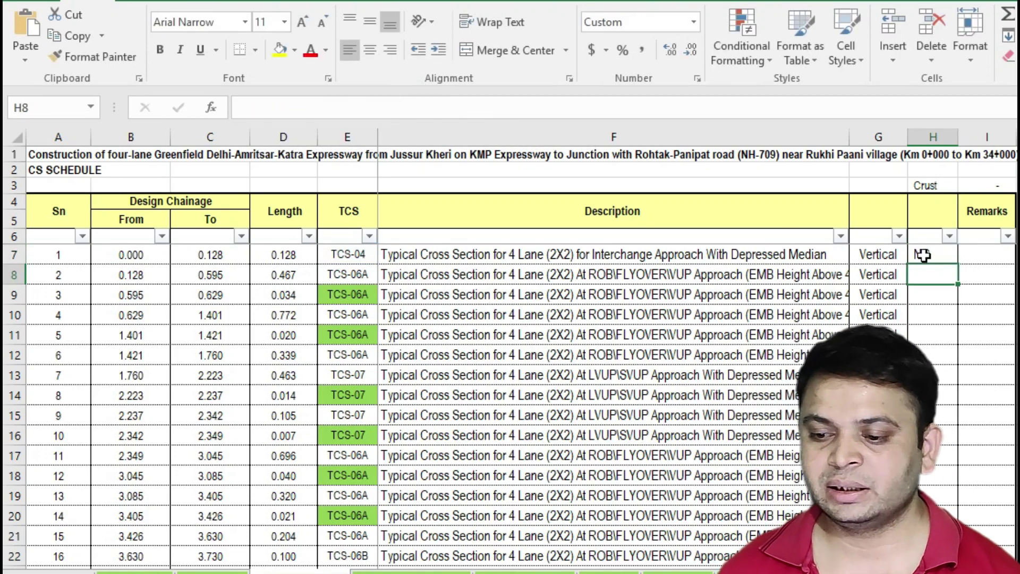
left_click(924, 254)
key("ctrl+shift+Down")
key("ctrl+d")
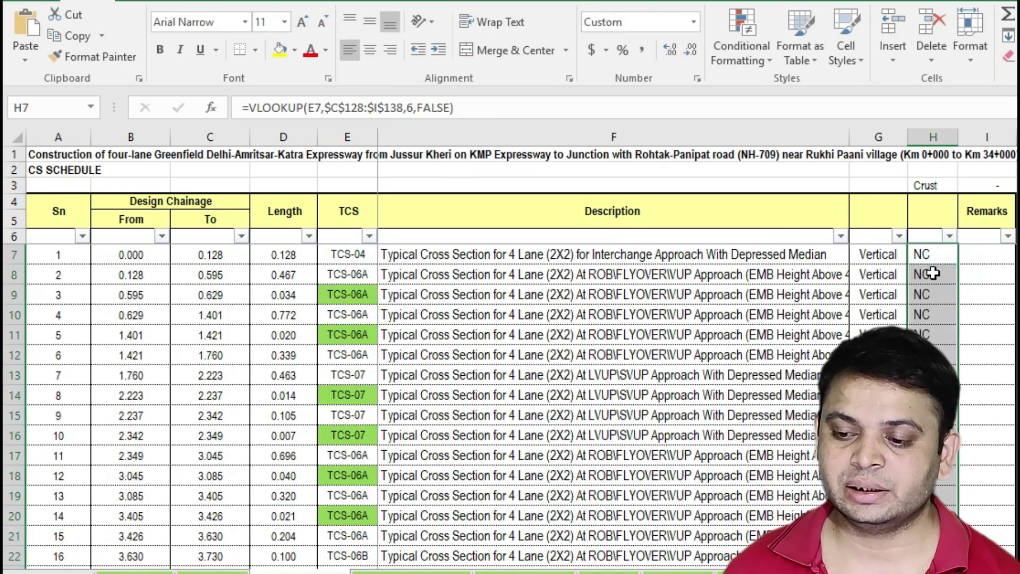
- Copy the VLOOKUP formula text from H7 into I7 in the Remarks column, keeping the E7 lookup reference
left_click(922, 255)
left_click_drag(507, 113, 120, 74)
key("ctrl+c")
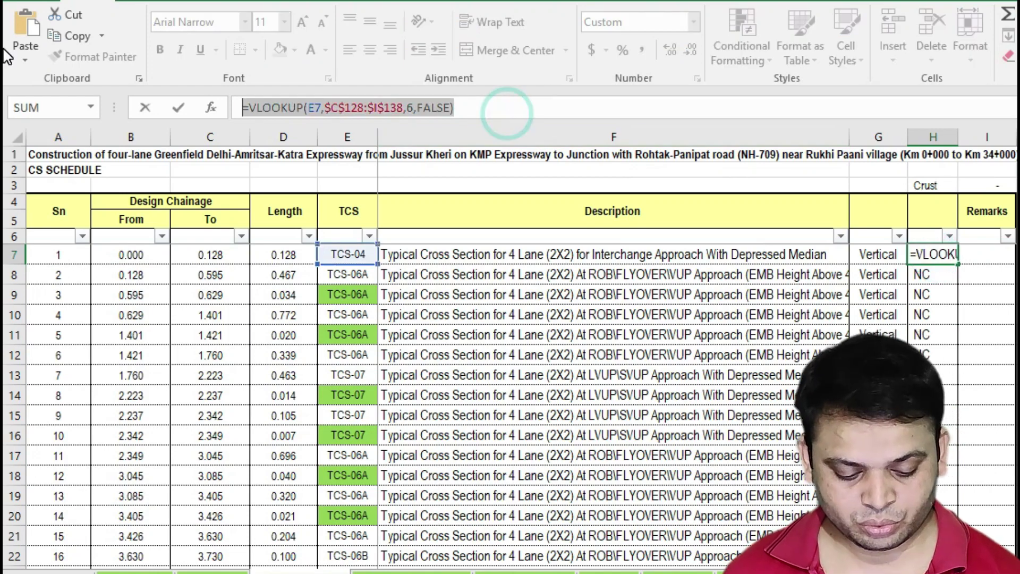
key("Escape")
left_click(978, 253)
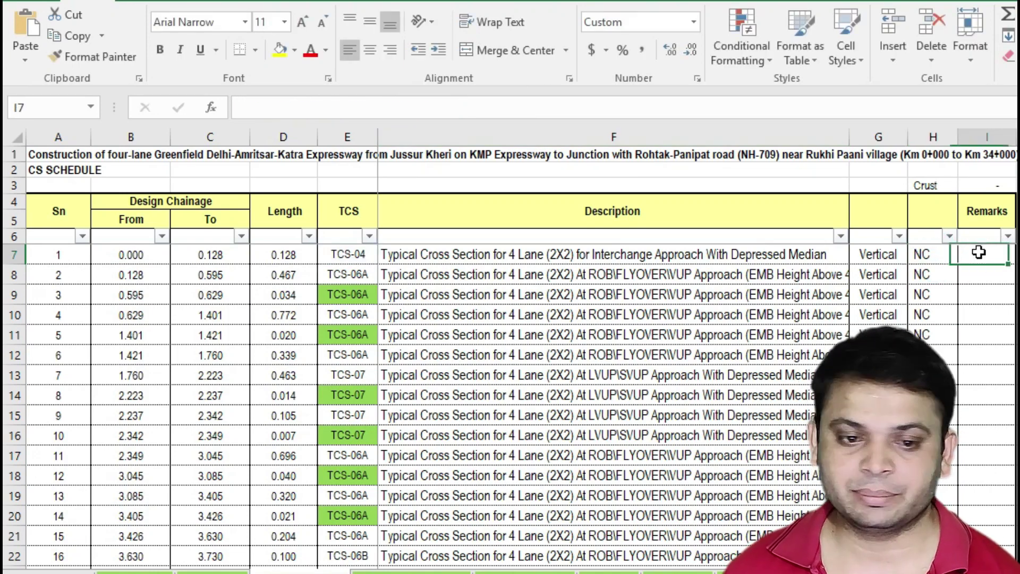
left_click(453, 111)
key("ctrl+v")
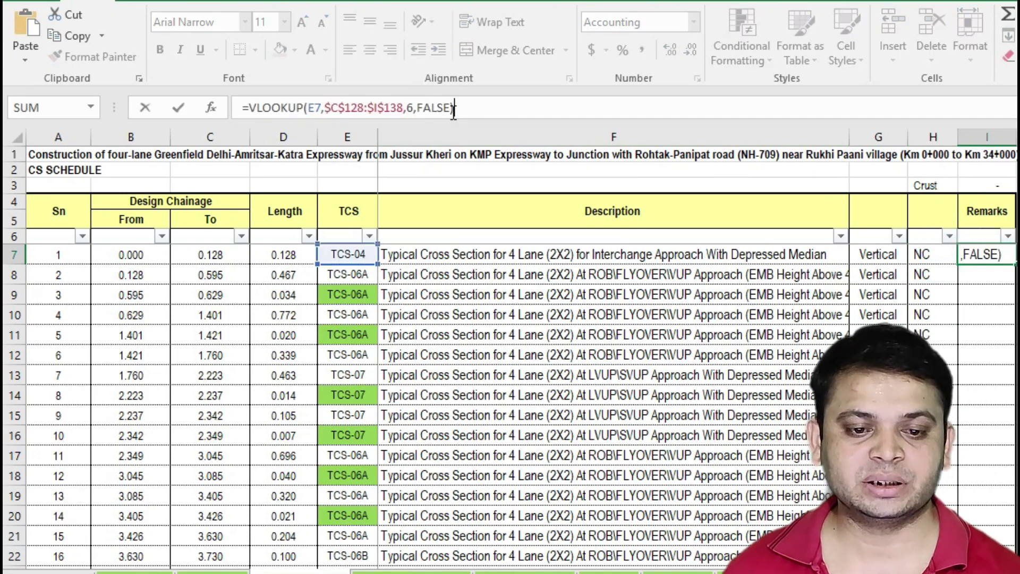
- Change the column index in the I7 formula to 7, fill it down column I and check the filled rows
left_click(413, 107)
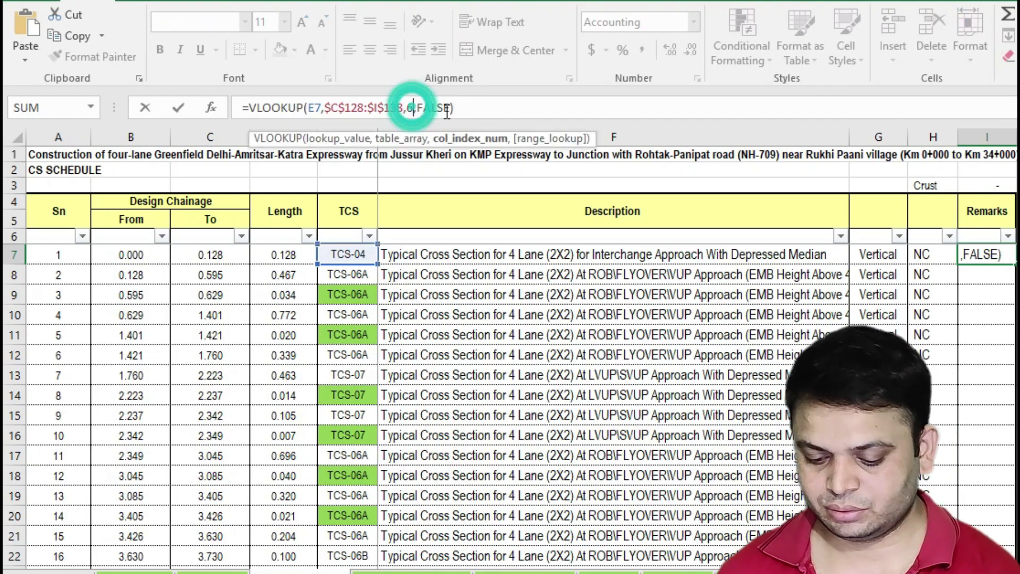
key("BackSpace")
type("7")
key("Return")
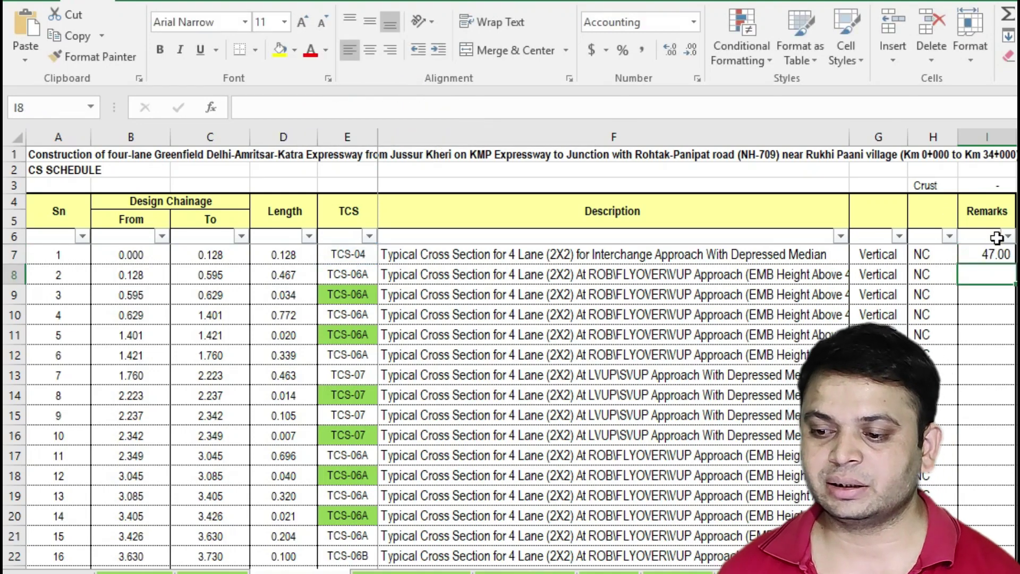
left_click(1008, 255)
double_click(1013, 267)
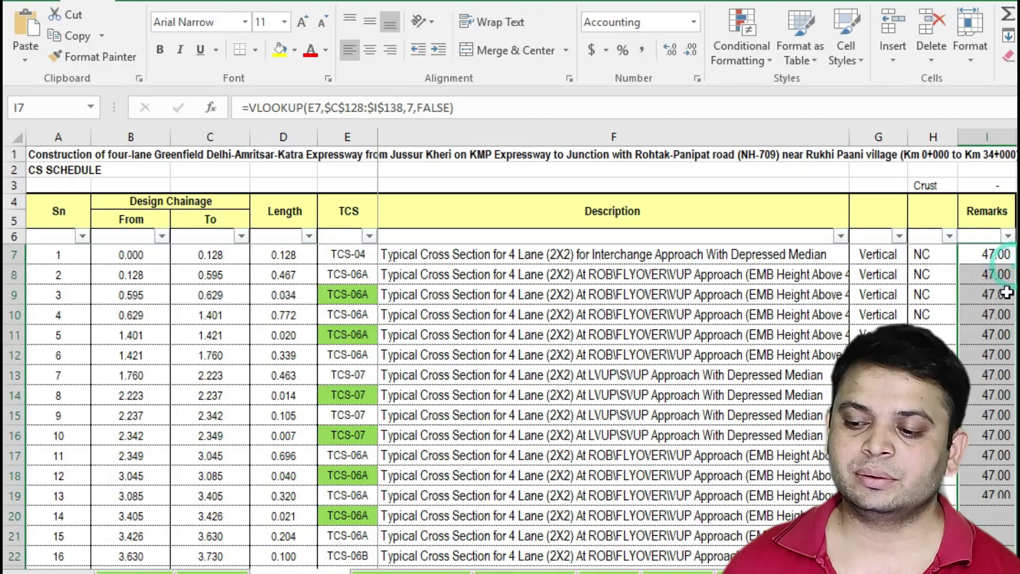
scroll(997, 329, "down", 4)
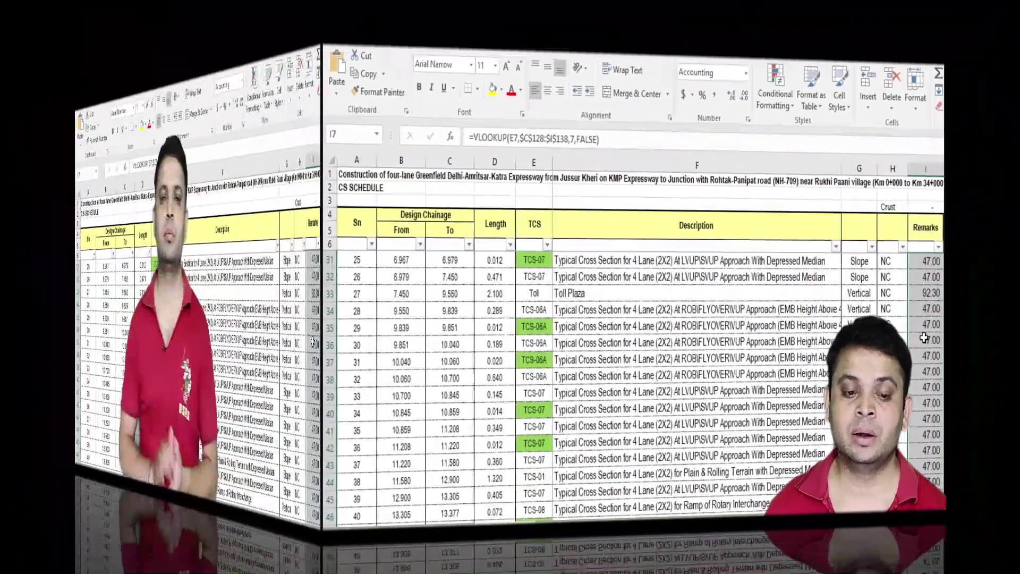